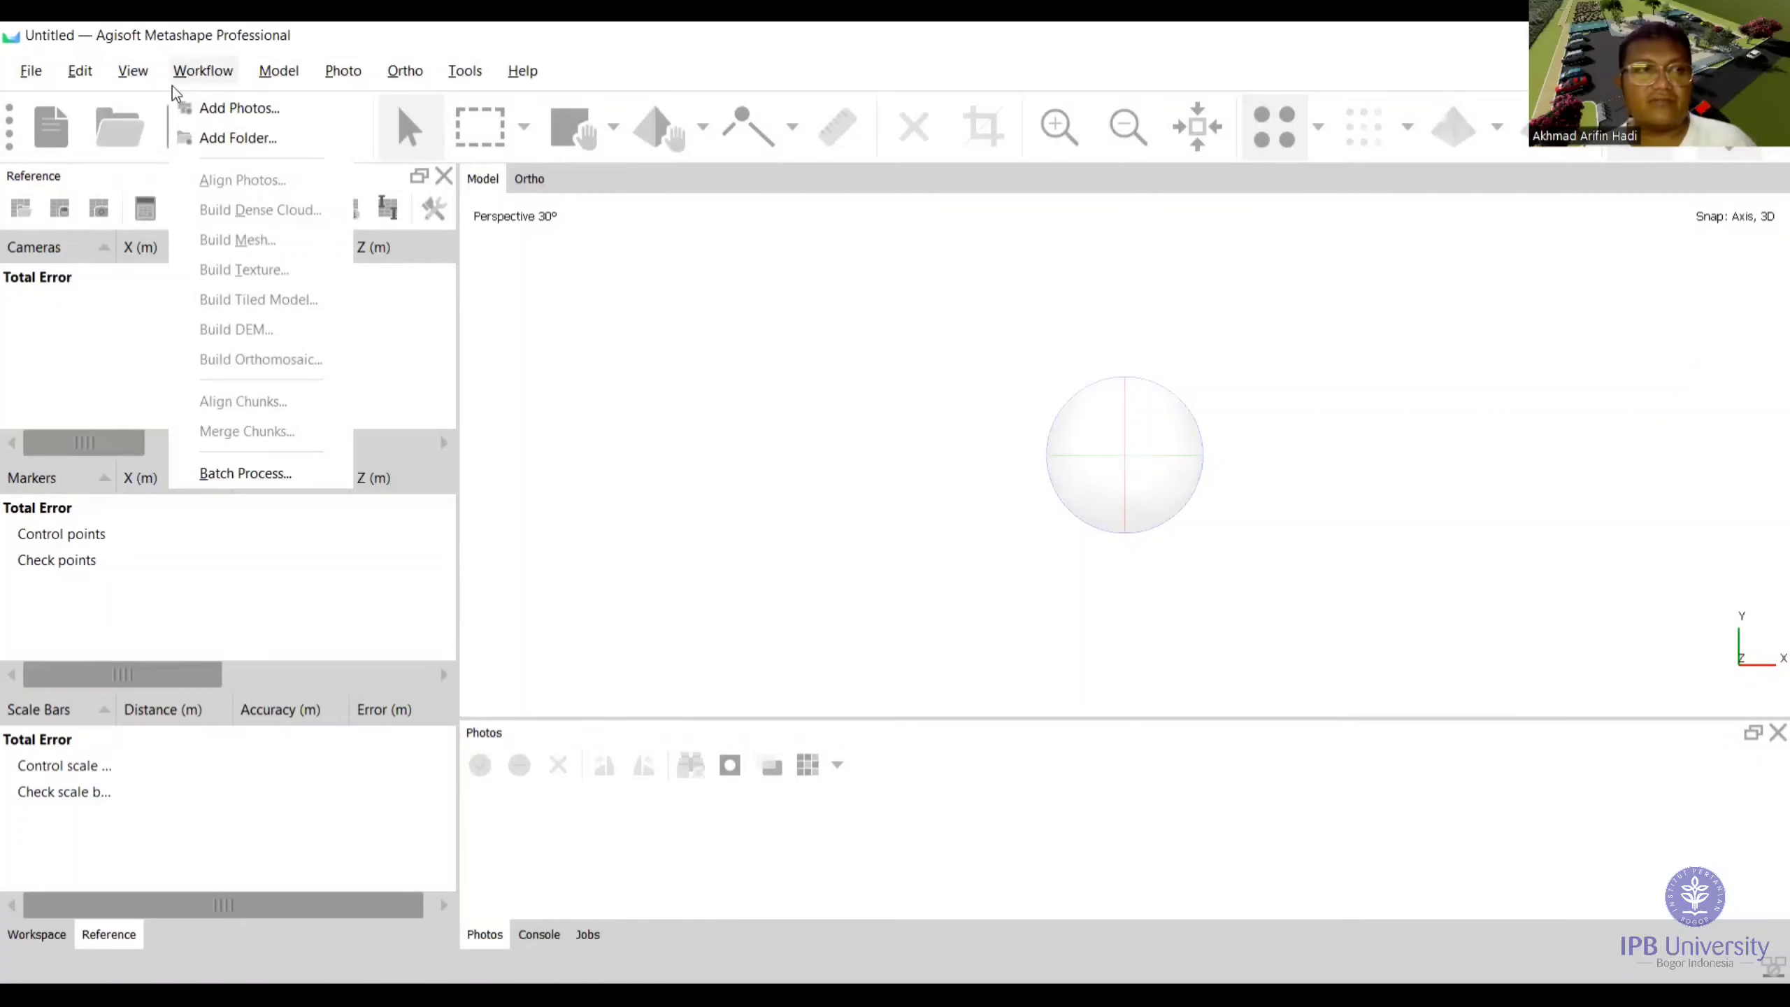
Save the empty project as coba_drone2 in the COBA_DRONE folder, using the Metashape Project (*.psx) format
click(57, 145)
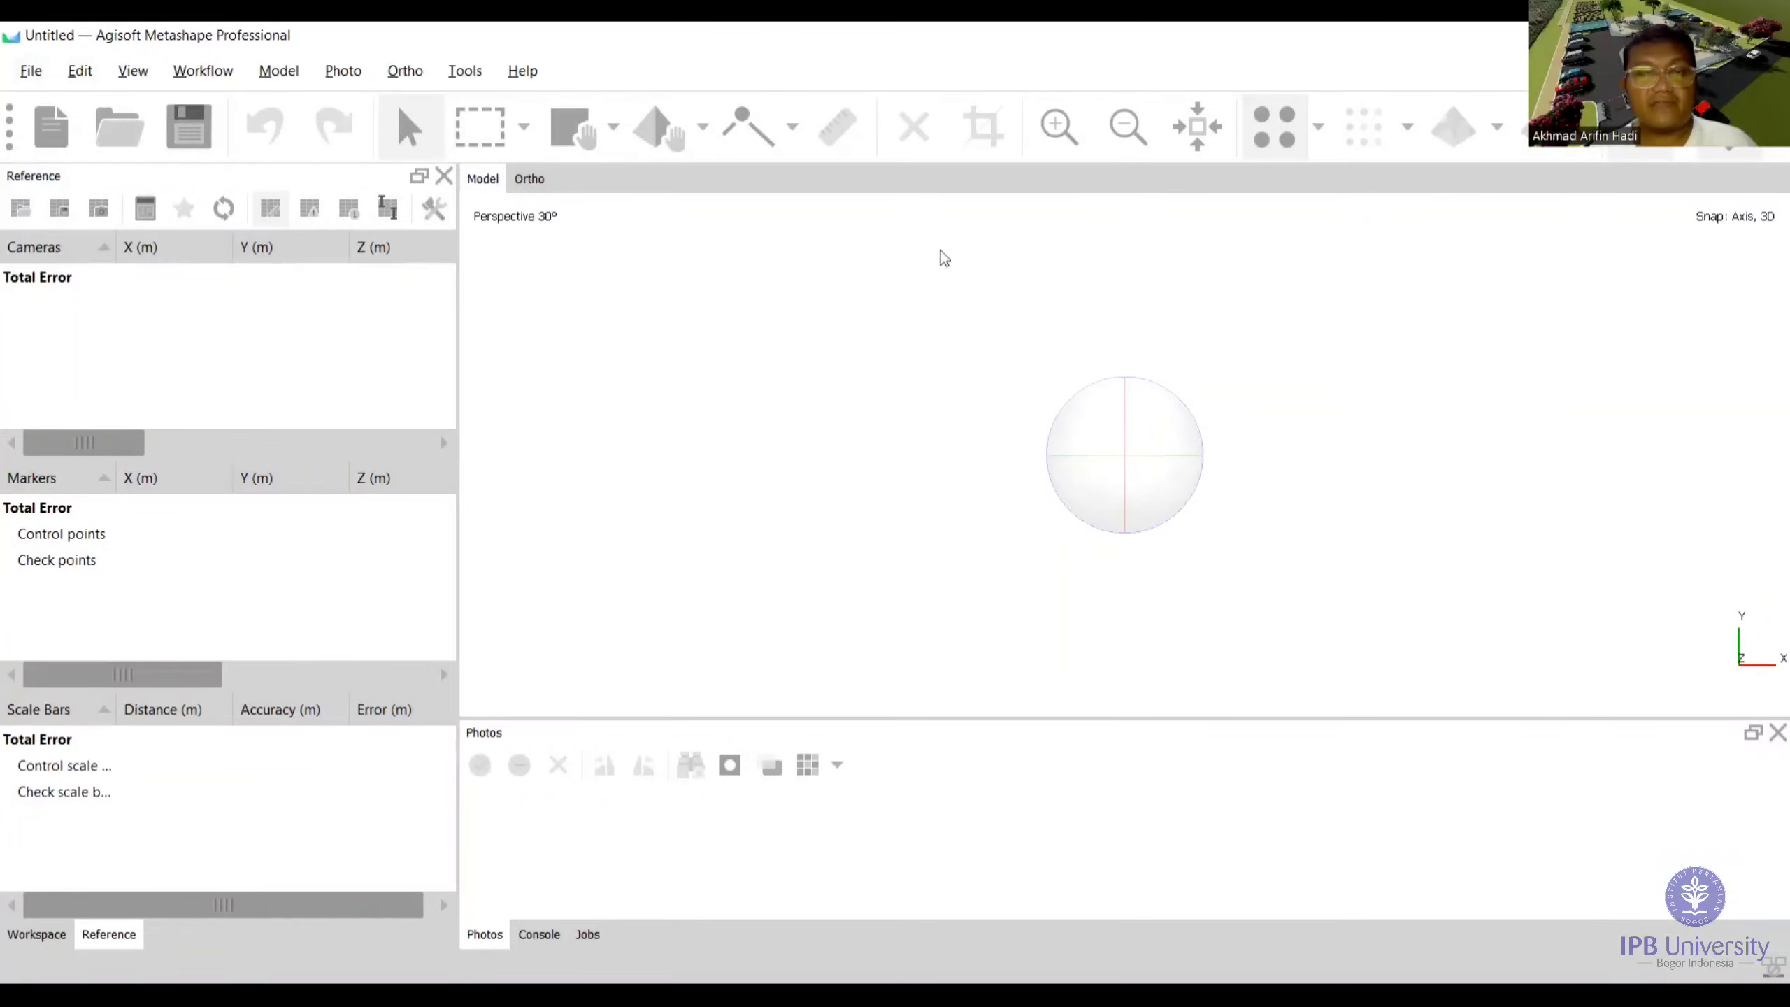
click(29, 72)
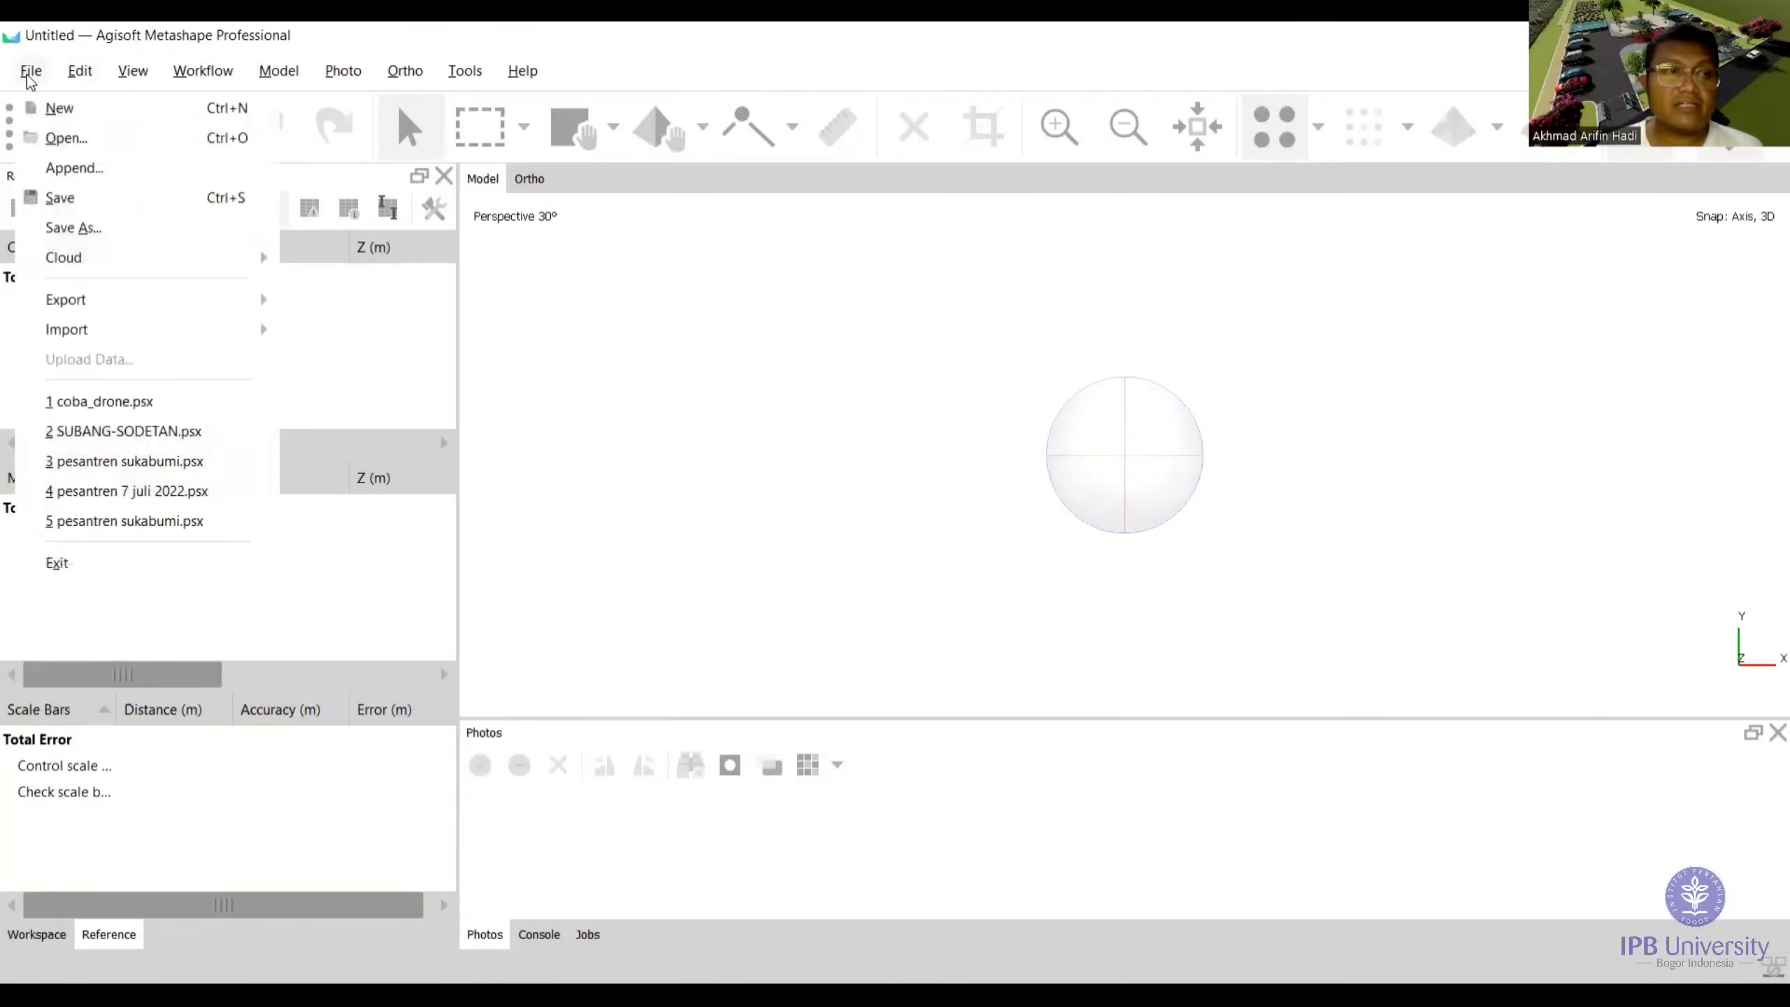
click(56, 200)
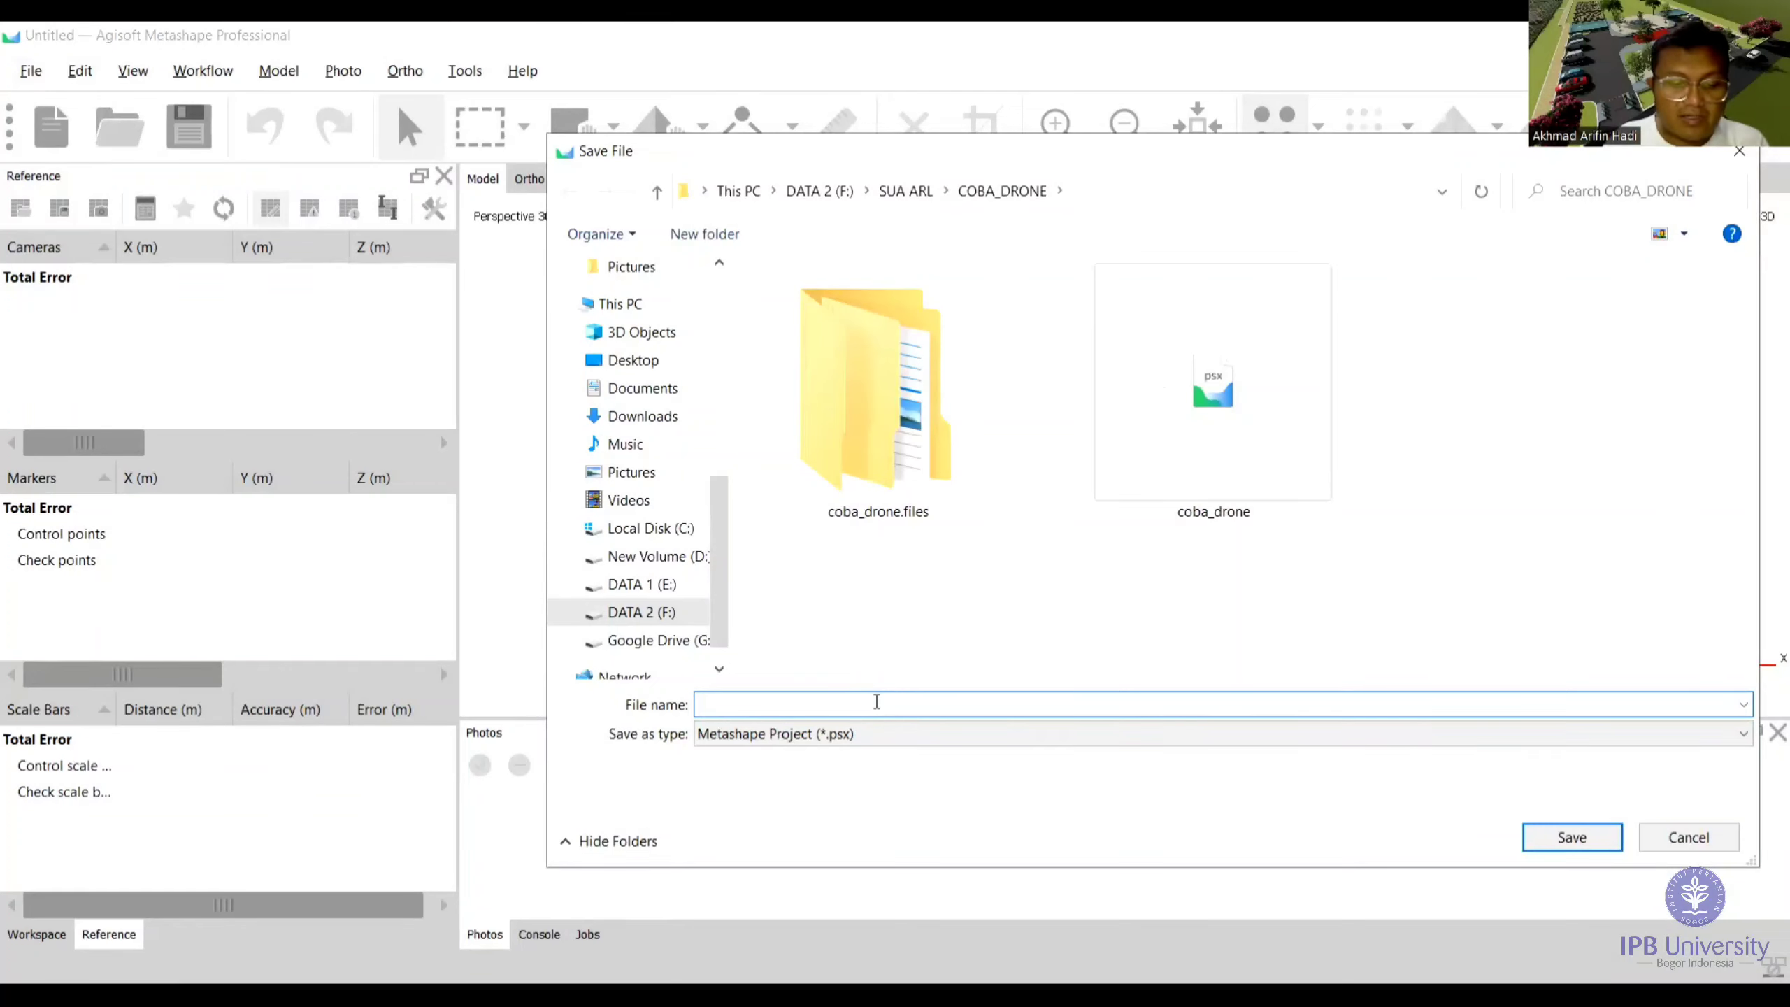
text(coba_dr)
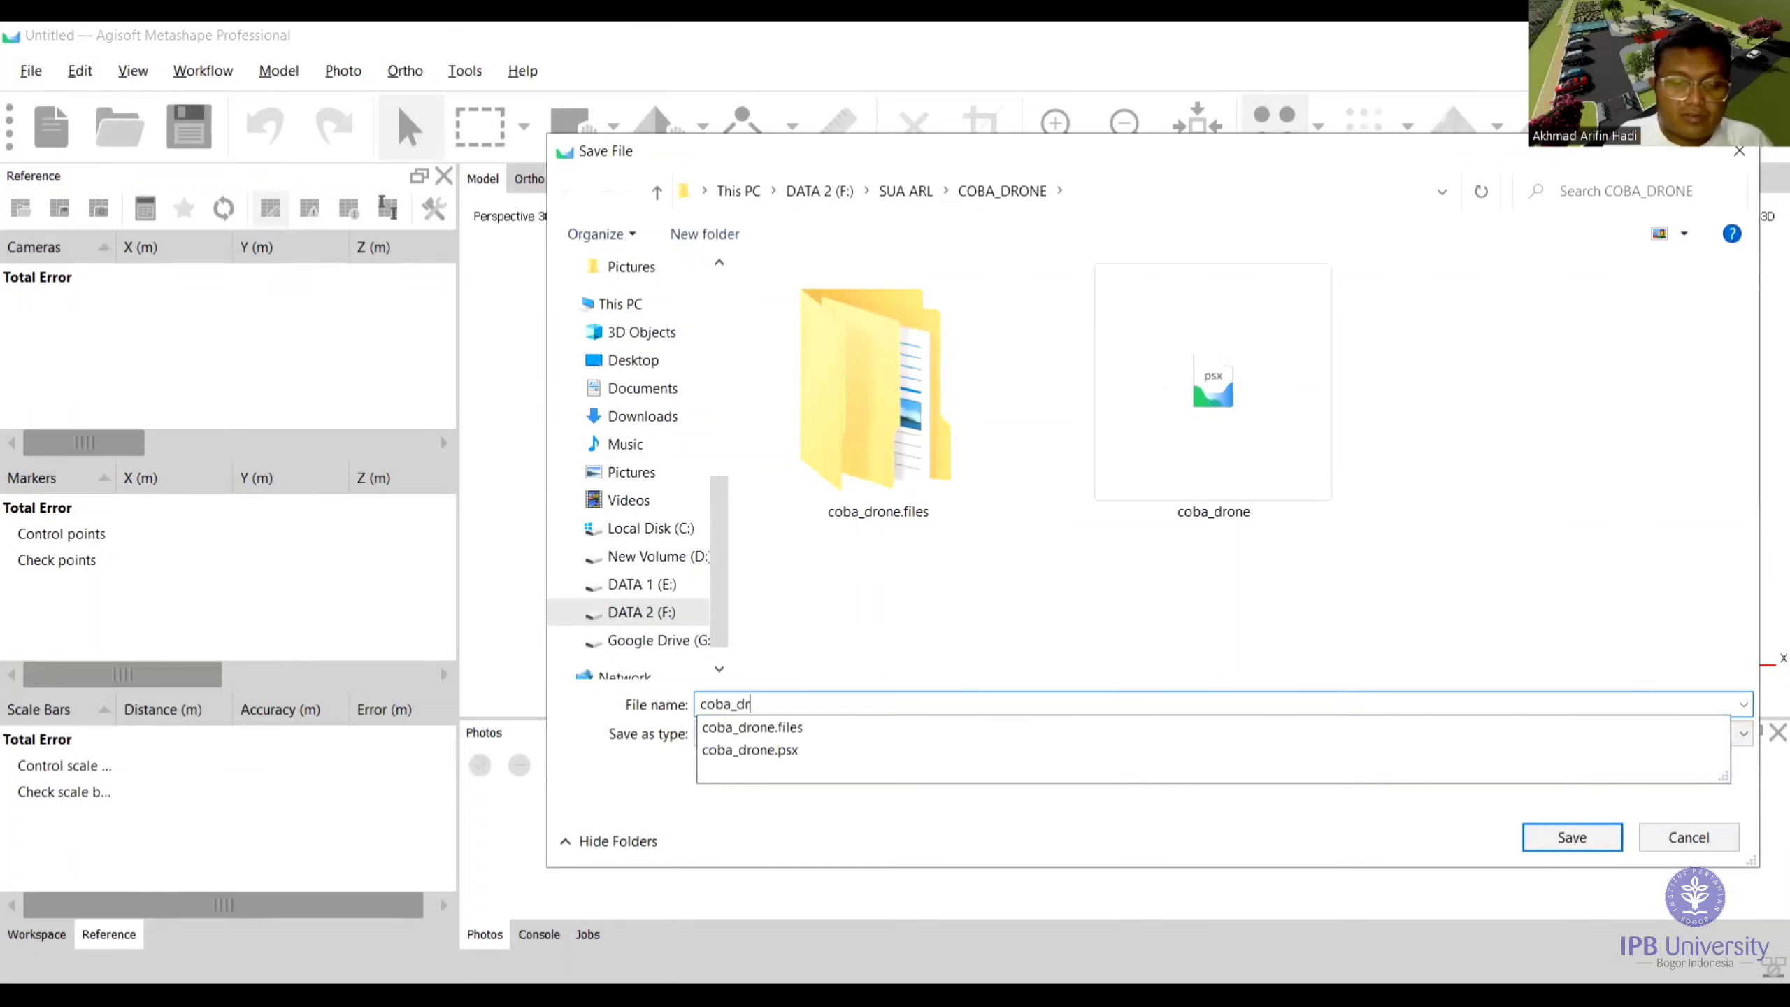
text(one2)
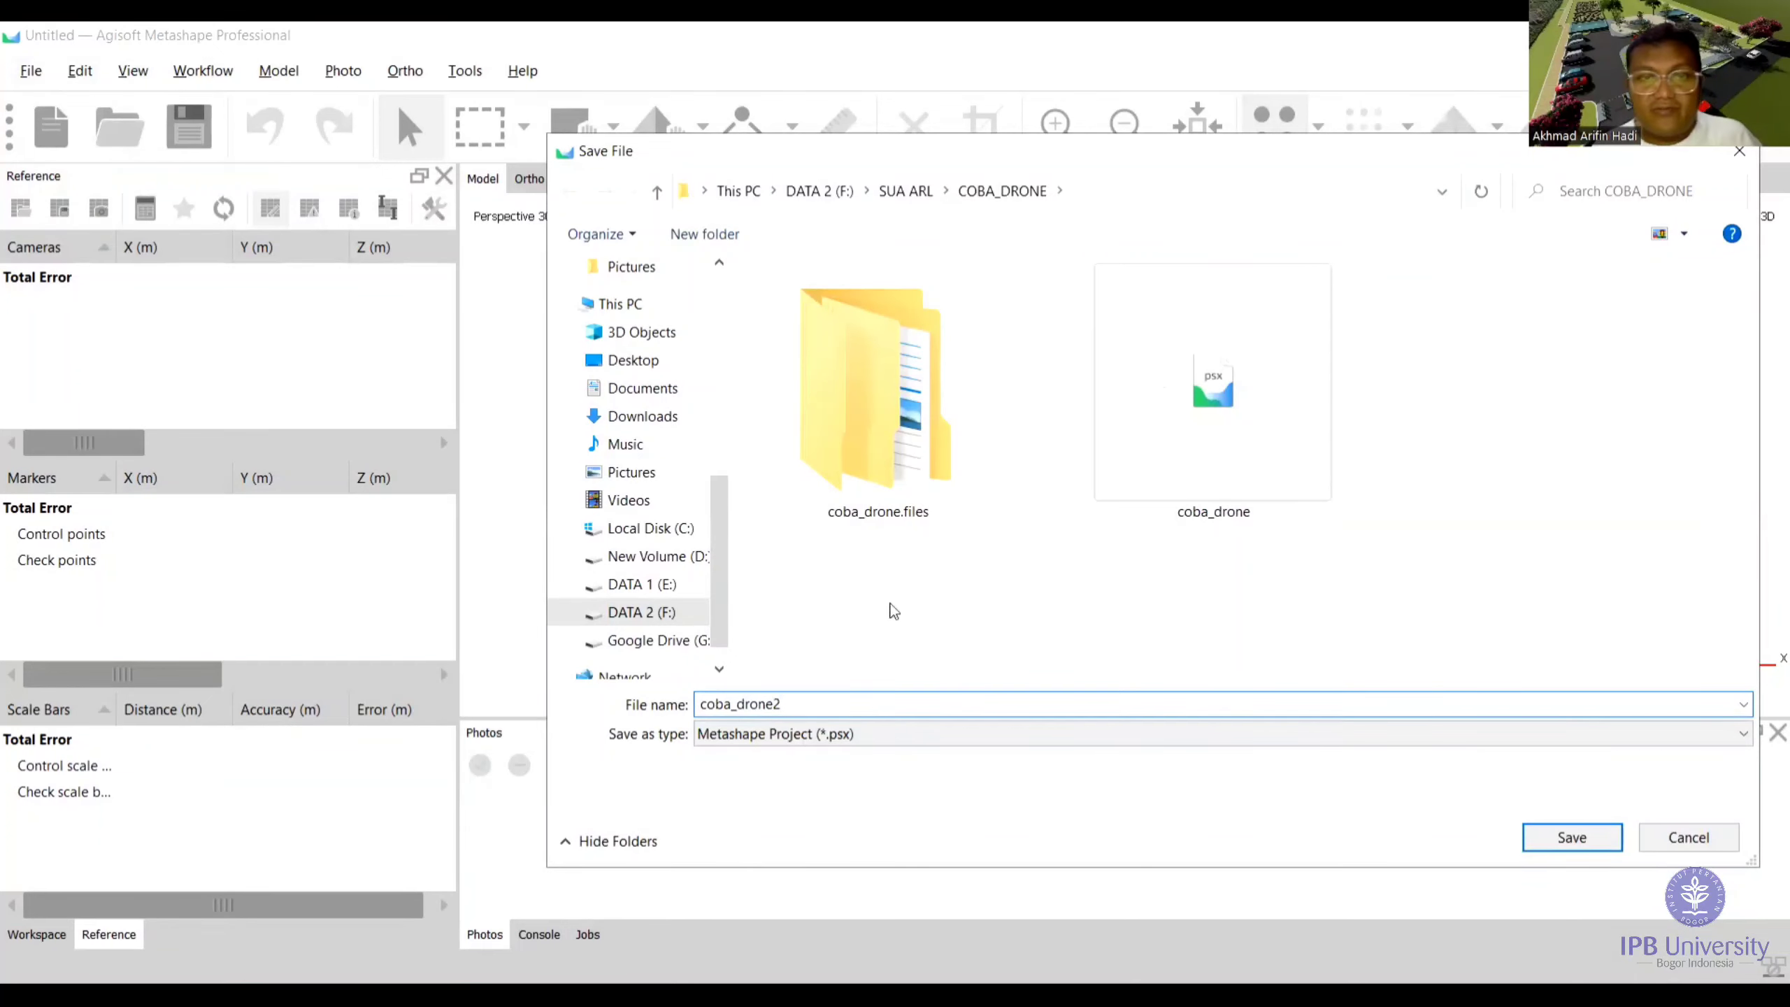
click(1571, 839)
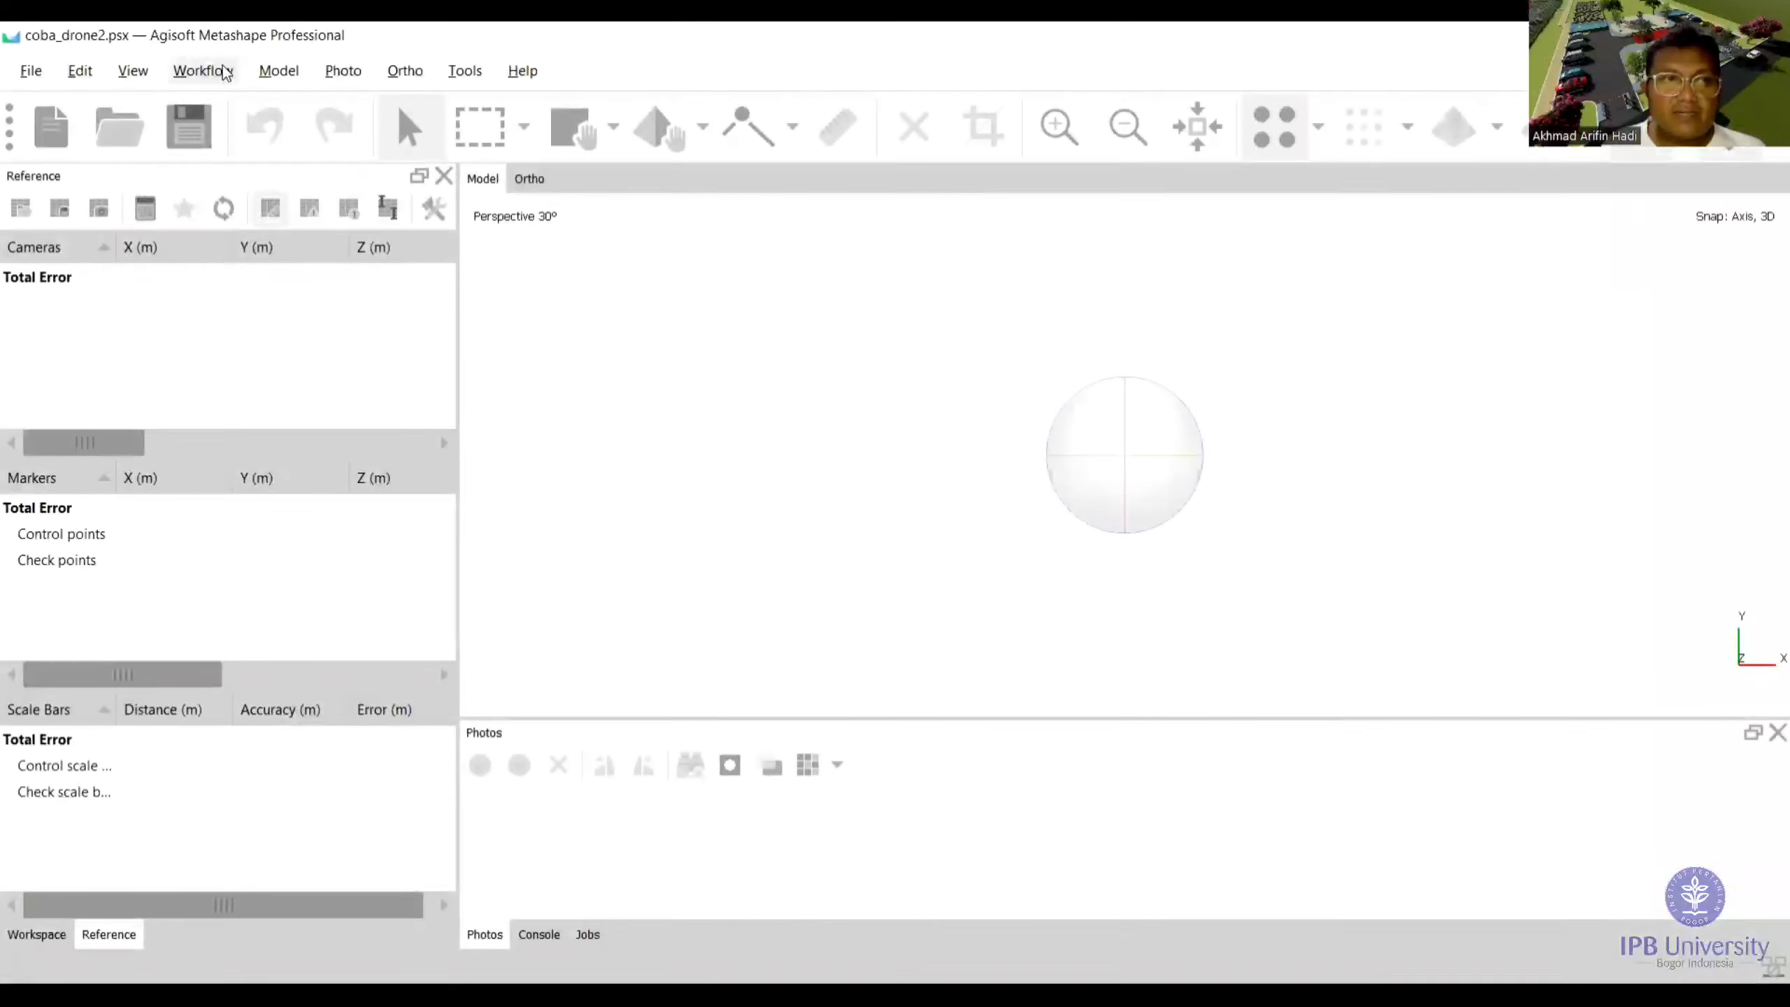
Add the drone photos DJI_0015 through DJI_0035 from the COBA_DRONE folder to the project
click(204, 71)
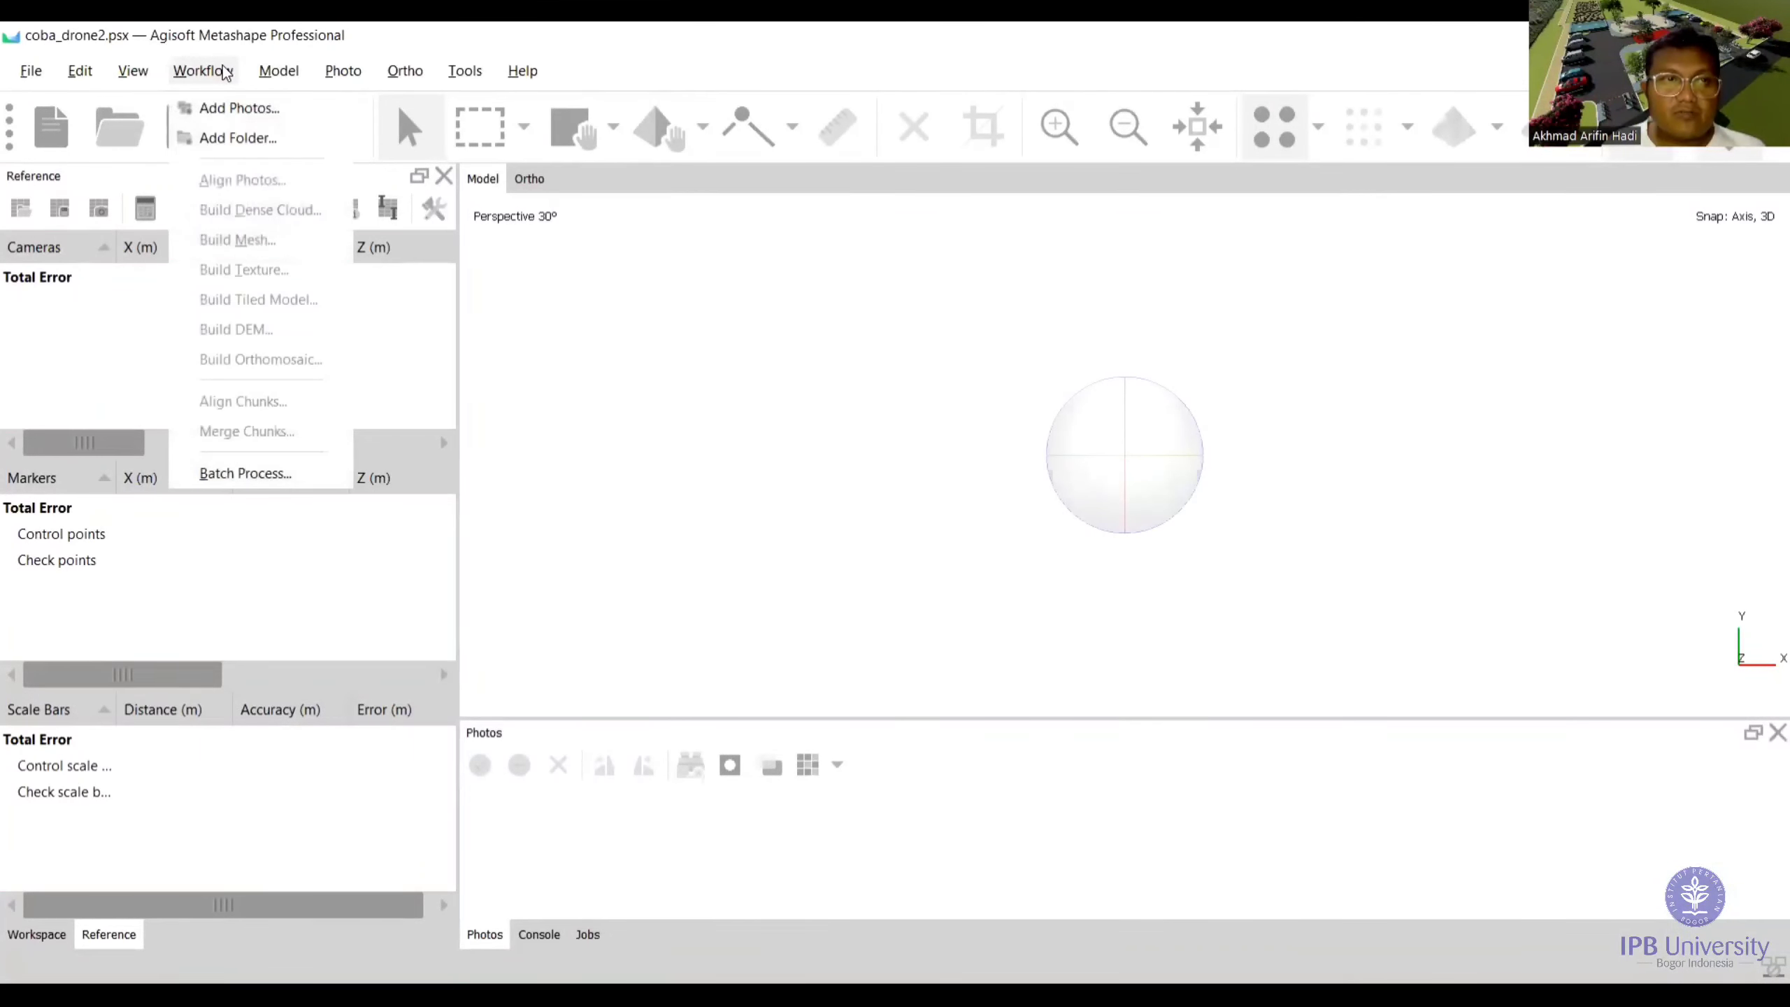
click(223, 112)
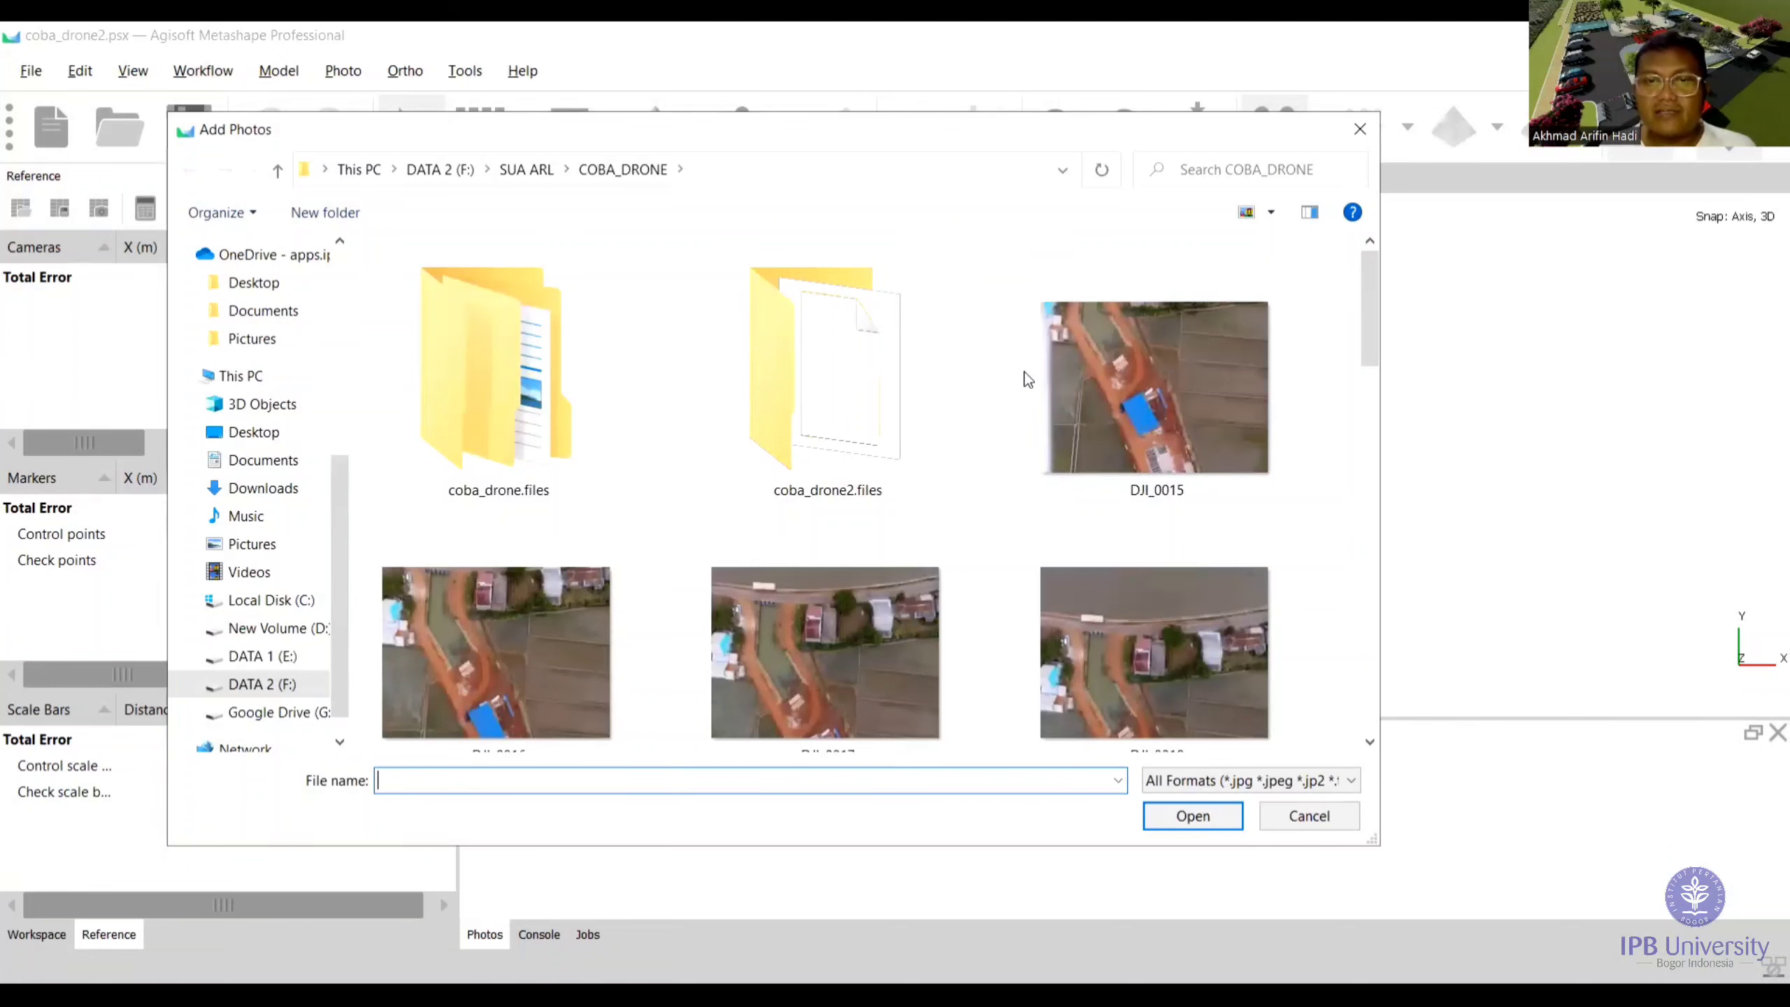
click(1097, 369)
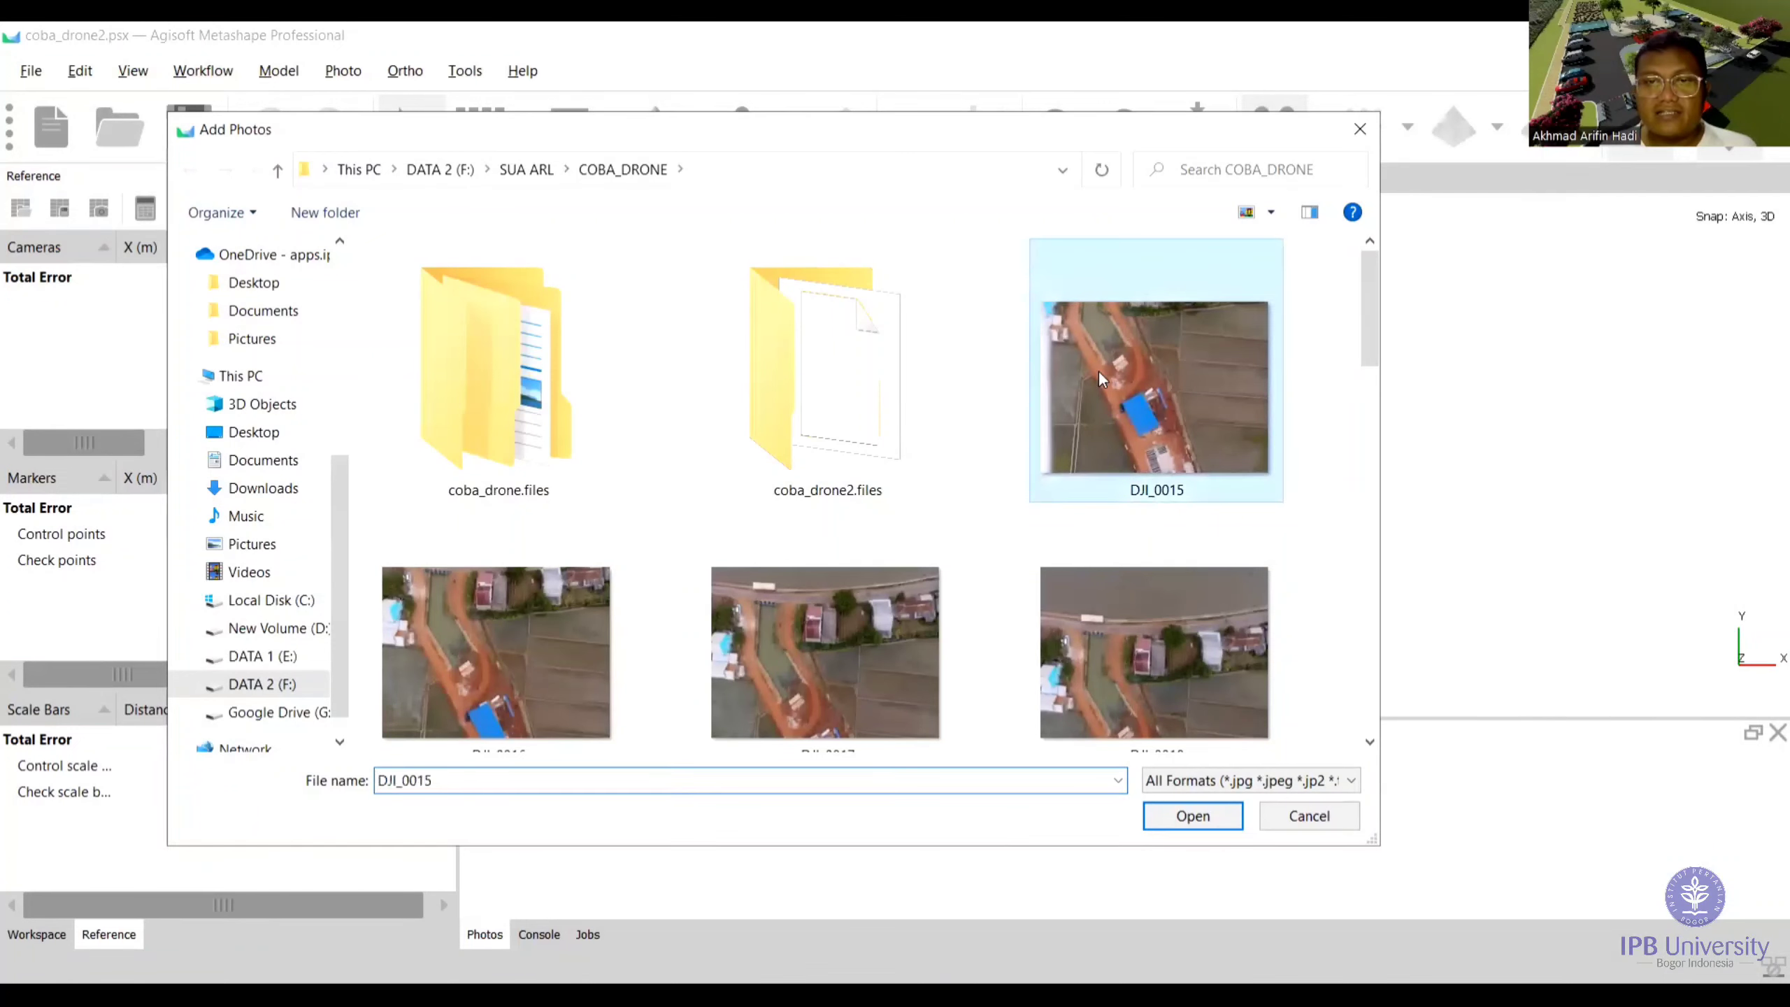
scroll(1097, 369, down, 2)
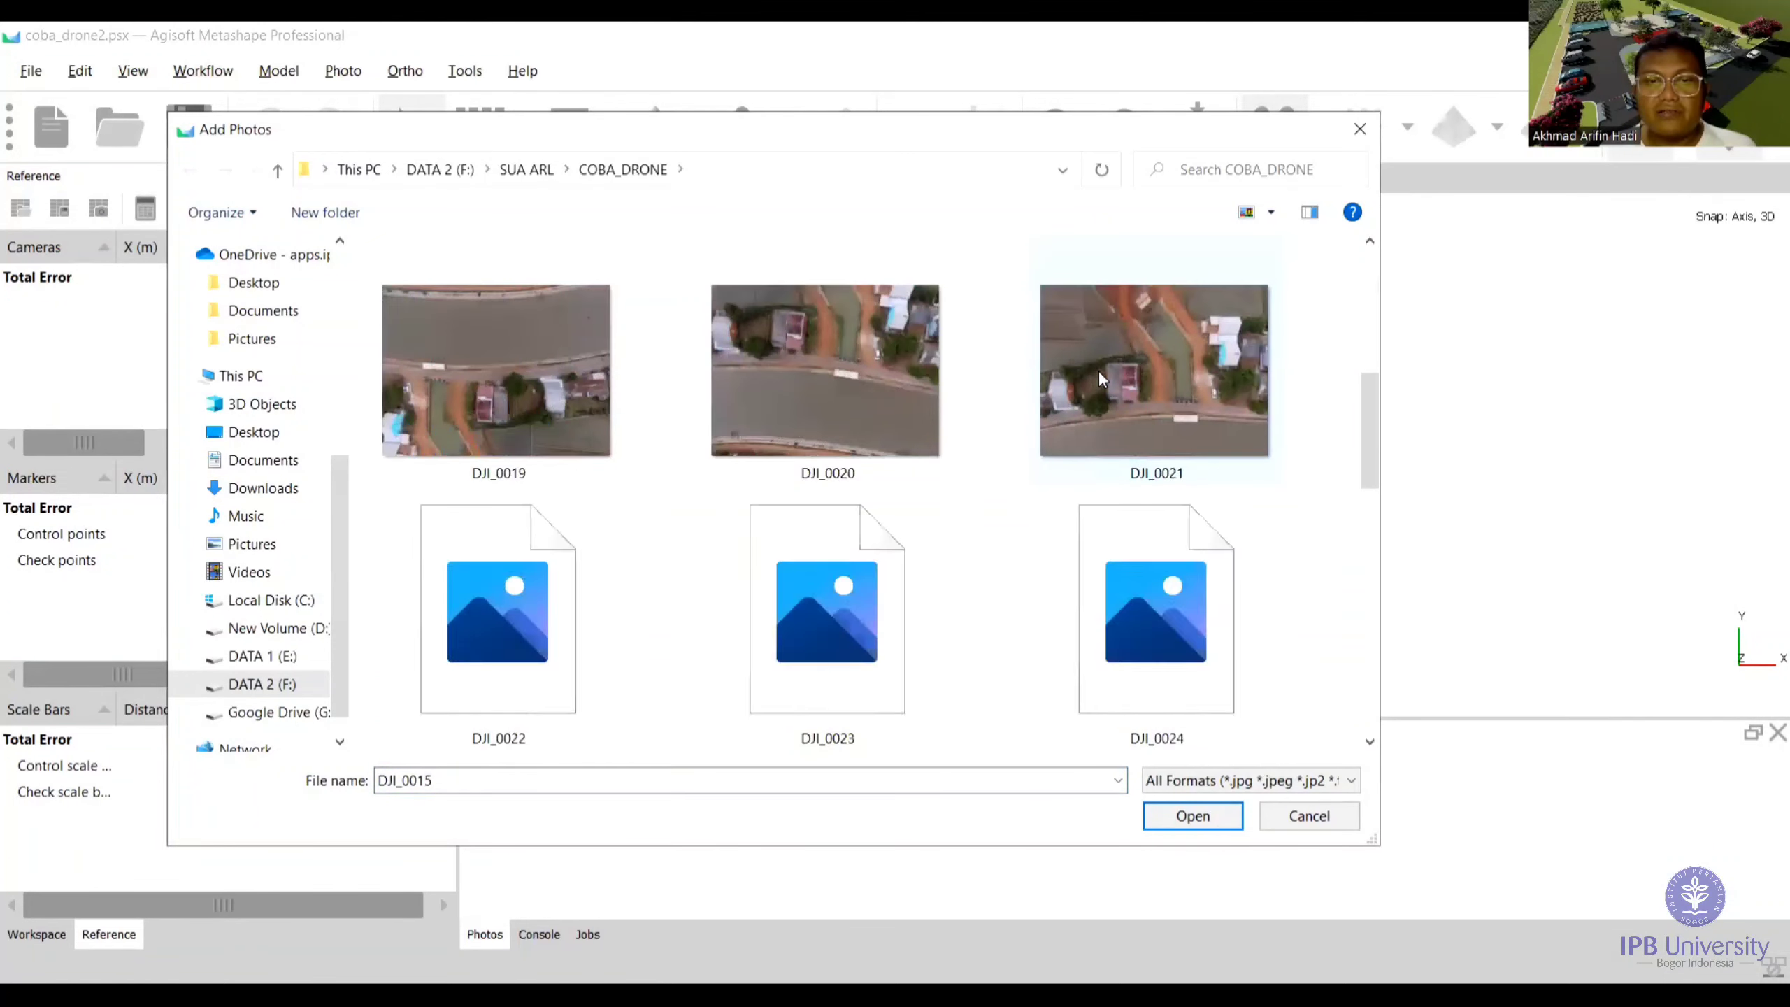
scroll(1098, 369, up, 1)
scroll(1098, 369, up, 1)
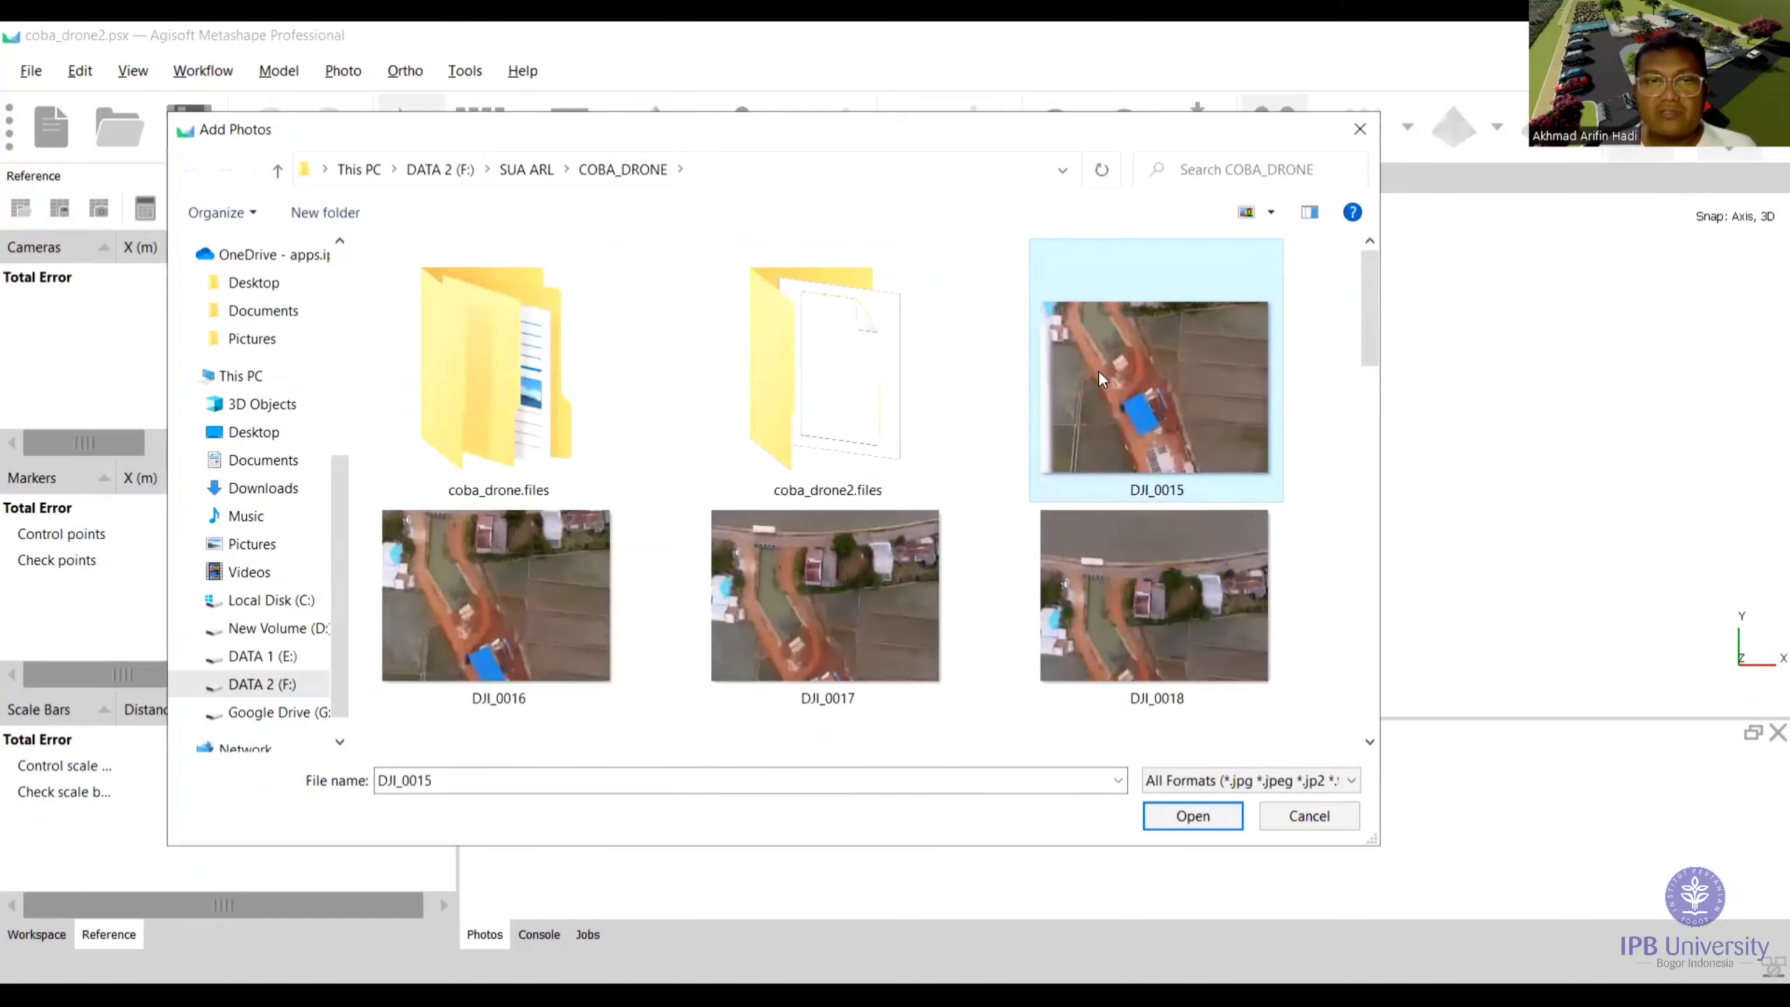
scroll(1097, 369, down, 2)
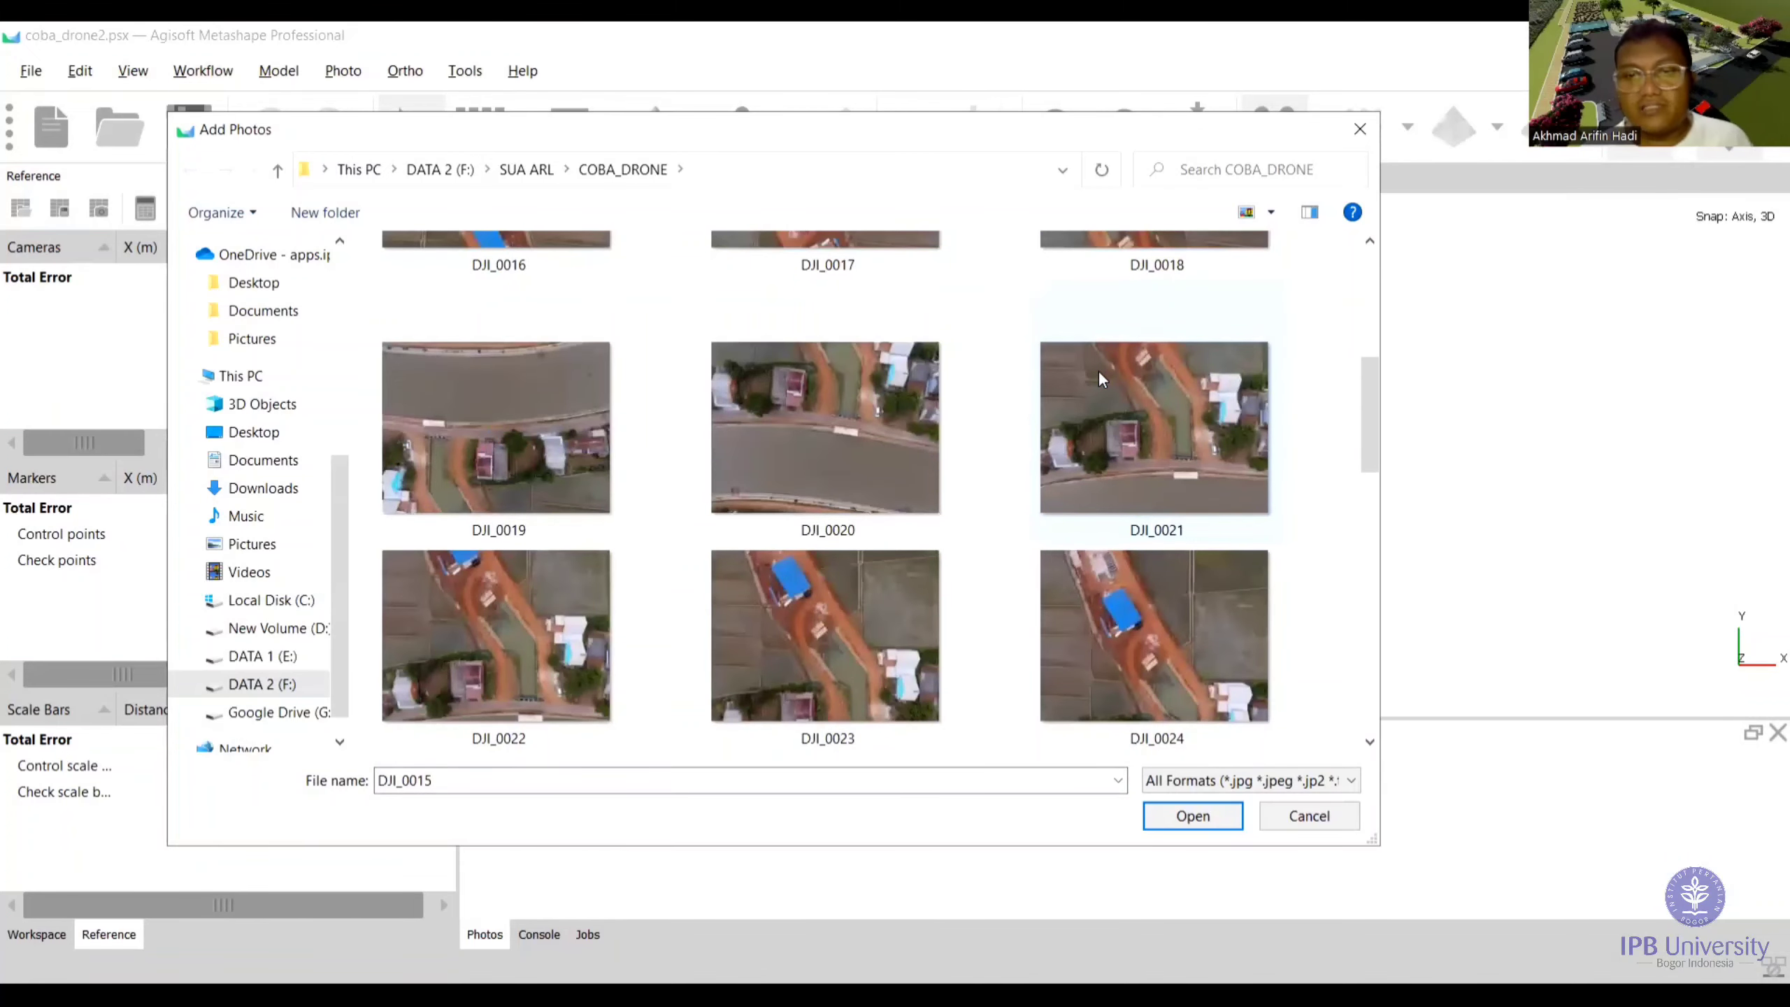
scroll(1098, 369, down, 1)
scroll(1098, 369, up, 3)
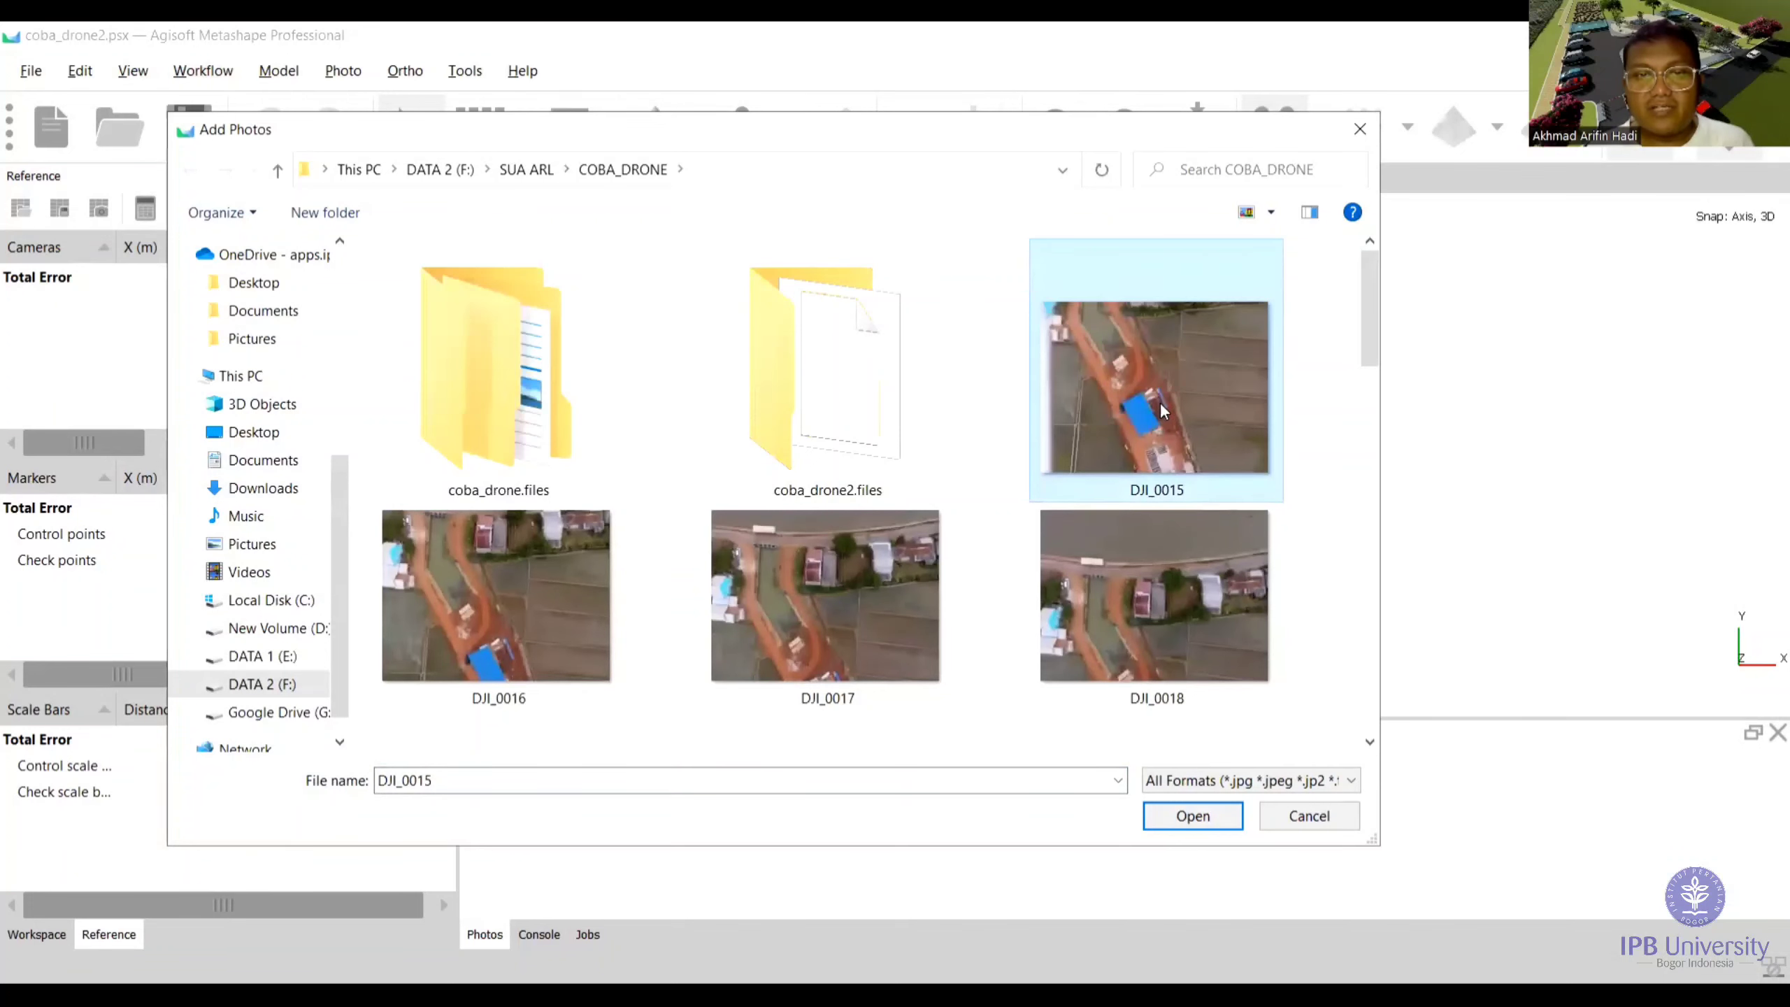
scroll(1160, 403, down, 6)
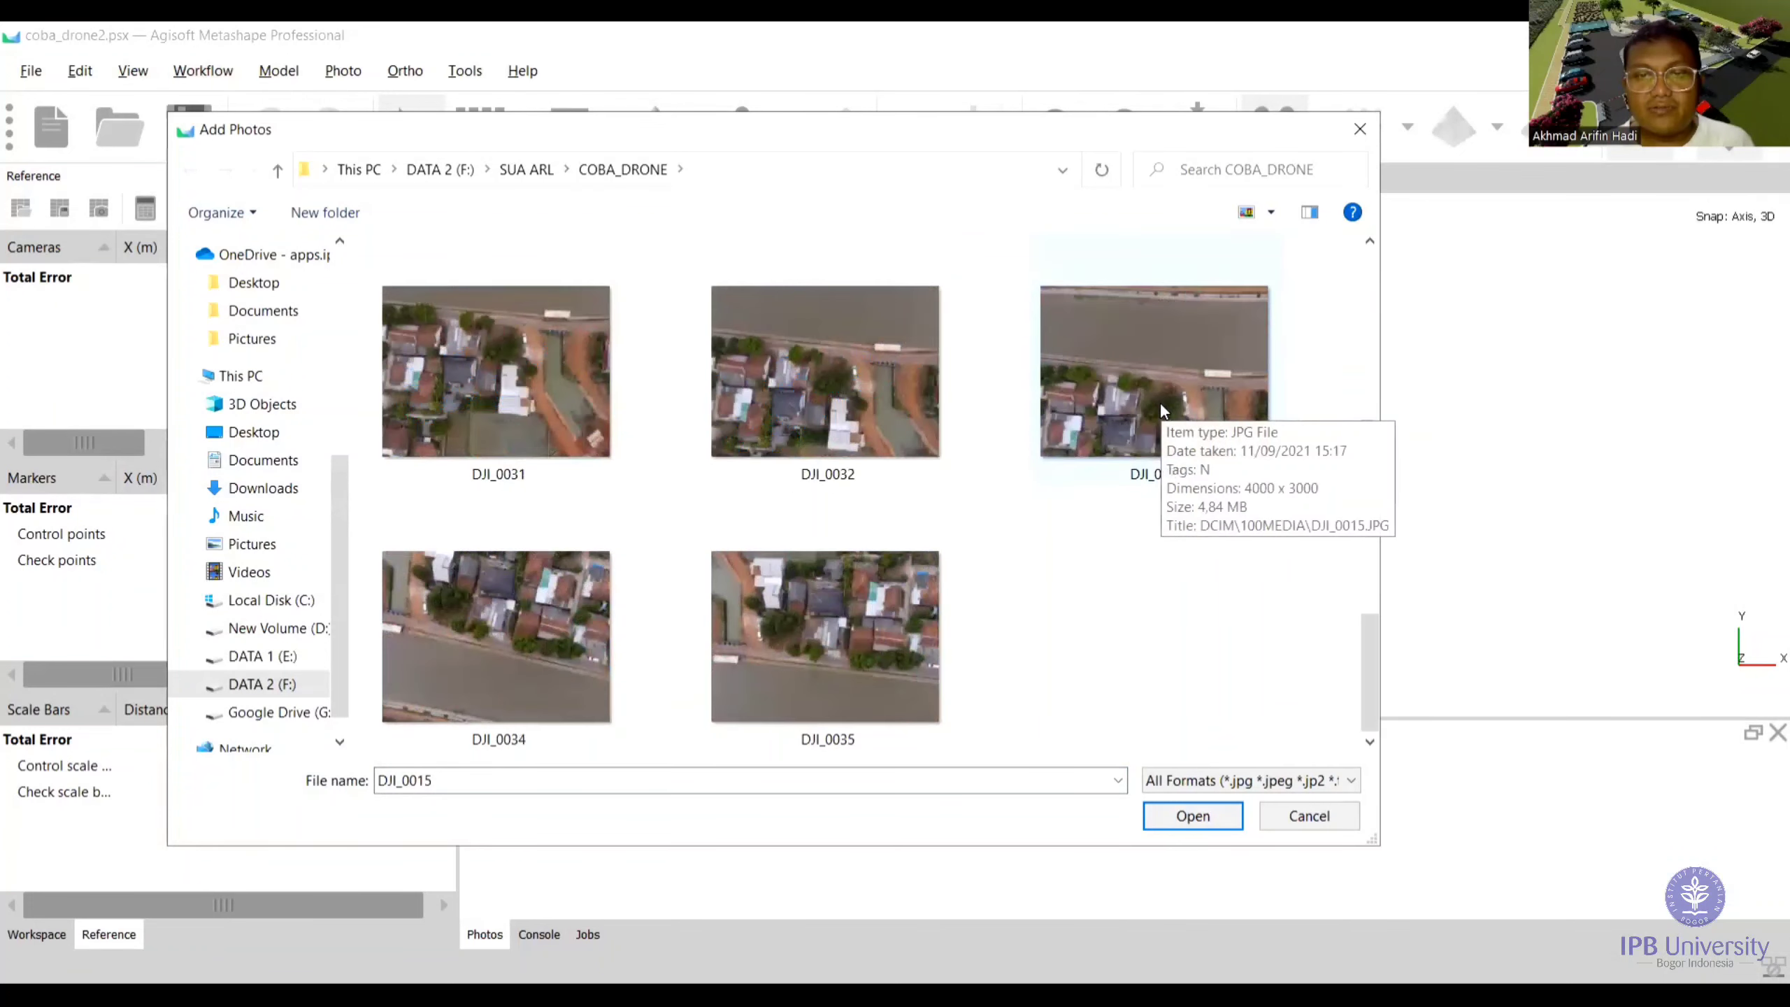
shift+click(797, 644)
scroll(1169, 602, up, 1)
scroll(1169, 601, up, 5)
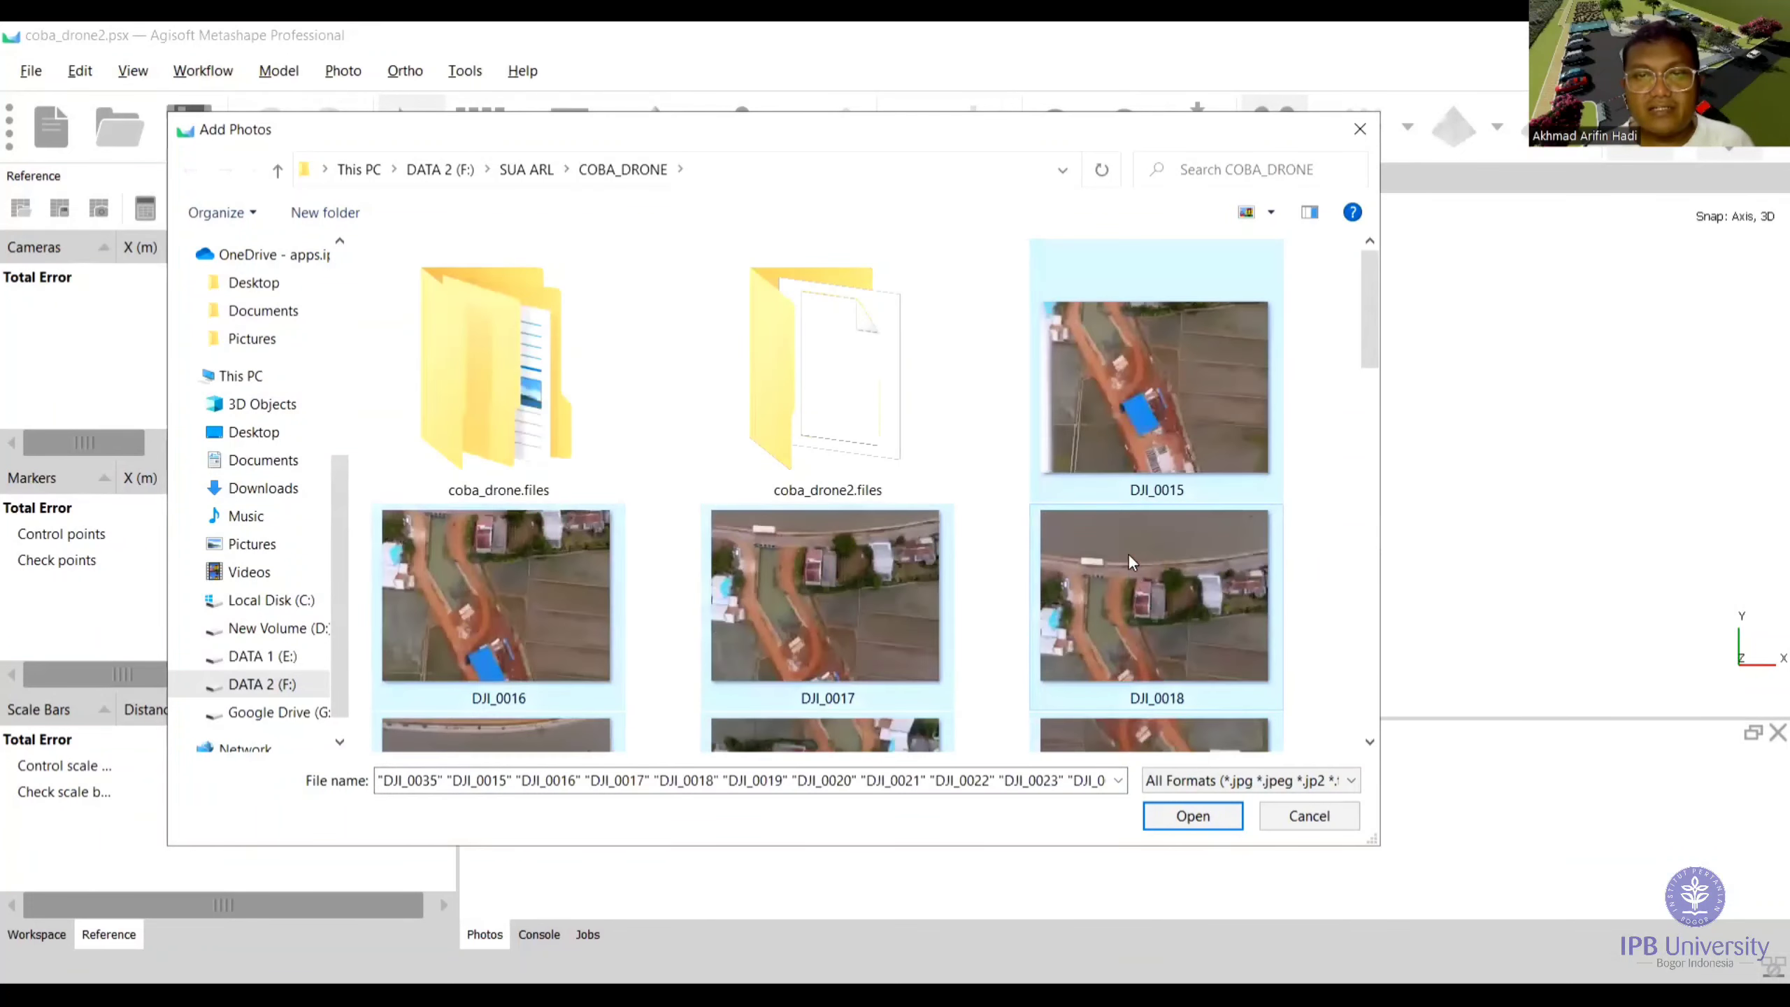
scroll(1127, 553, down, 6)
scroll(897, 552, up, 3)
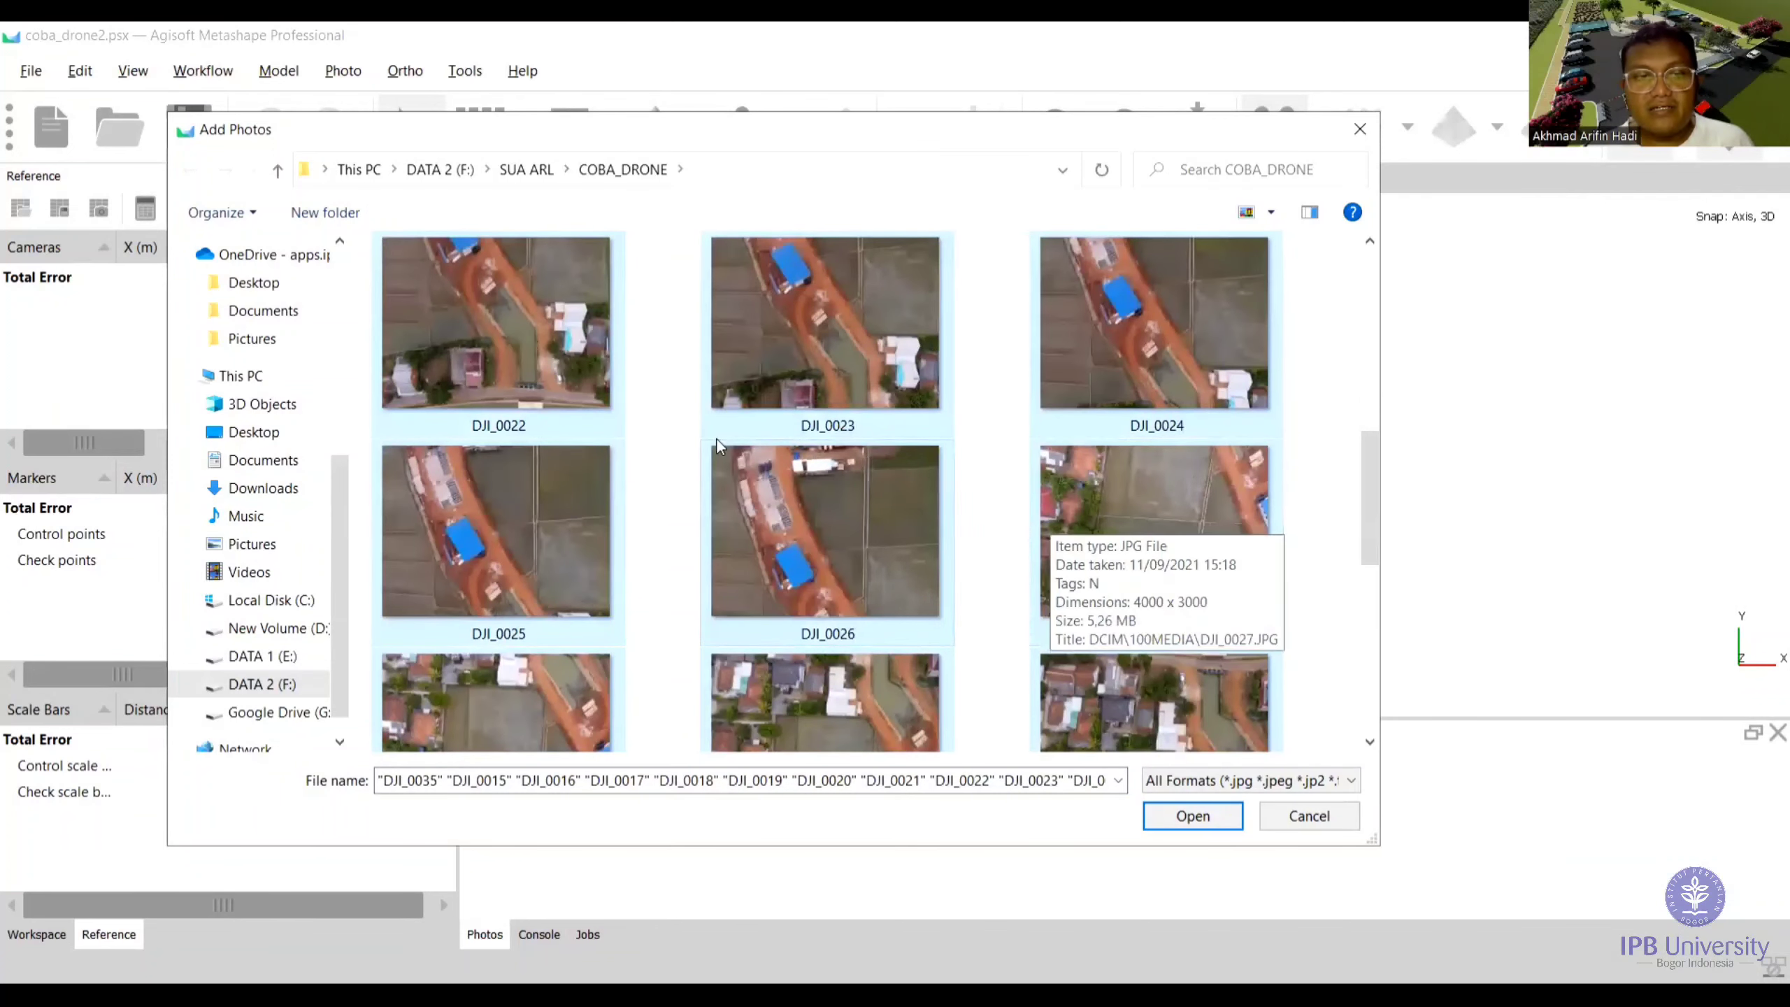
scroll(1021, 476, up, 5)
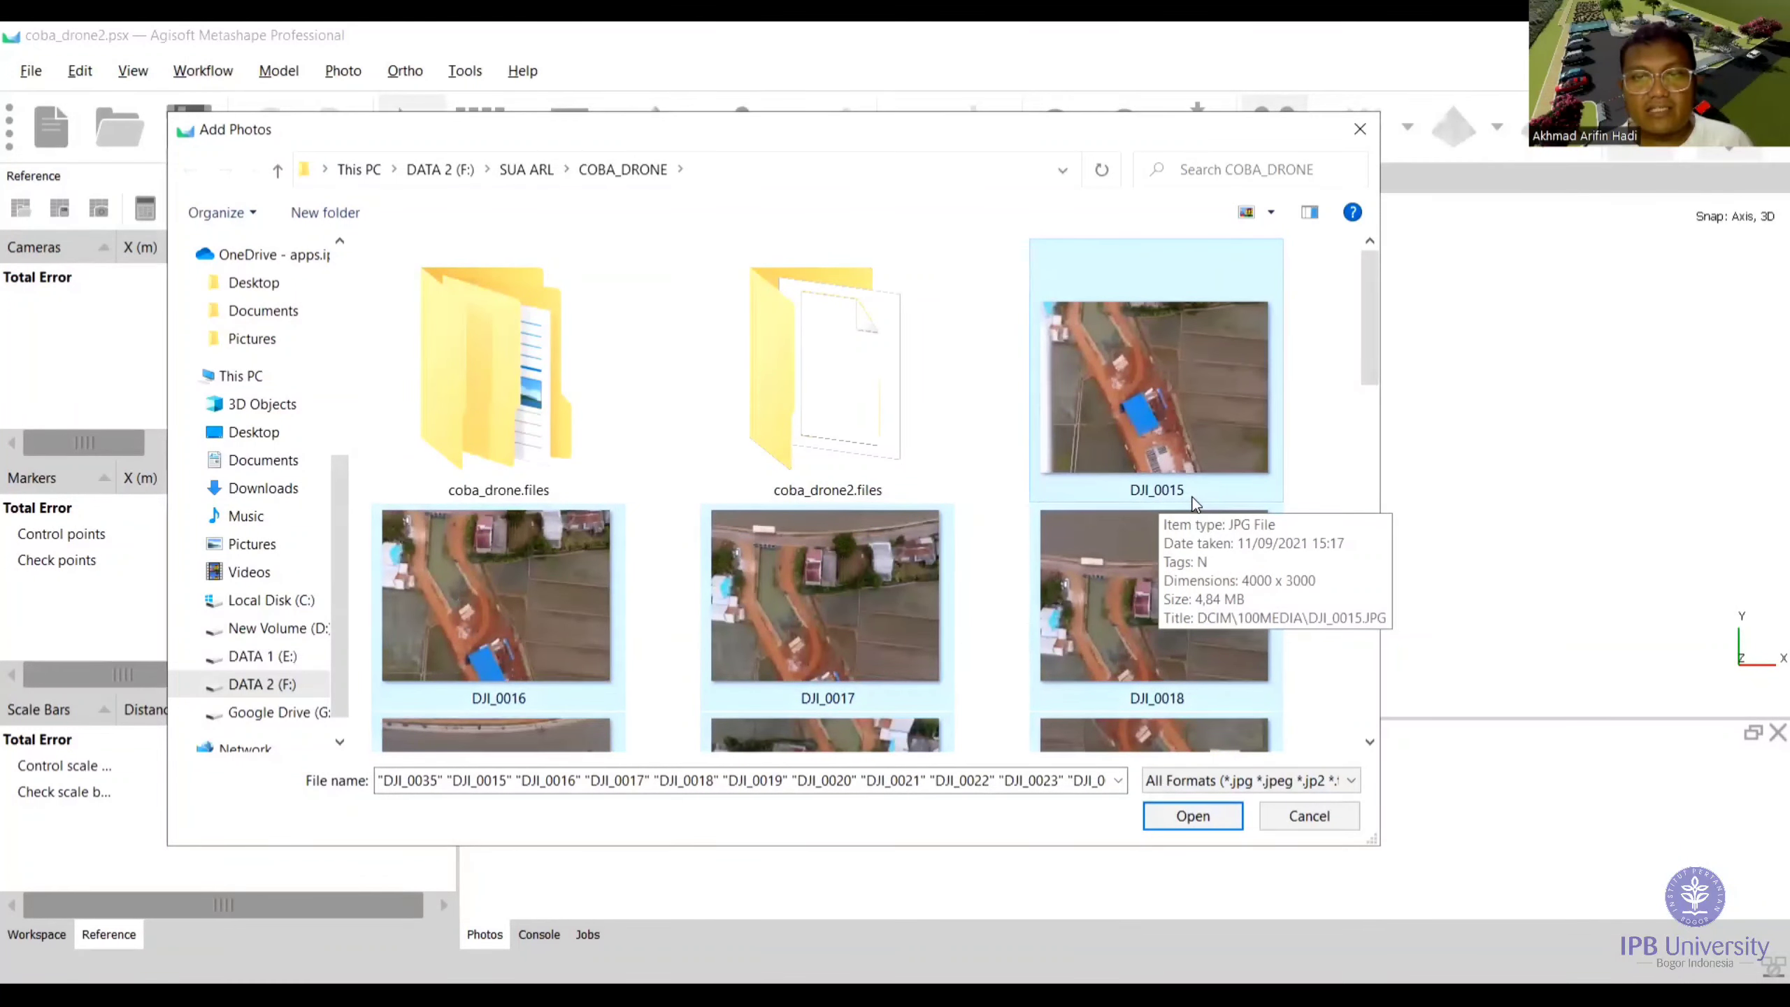
scroll(1191, 502, down, 2)
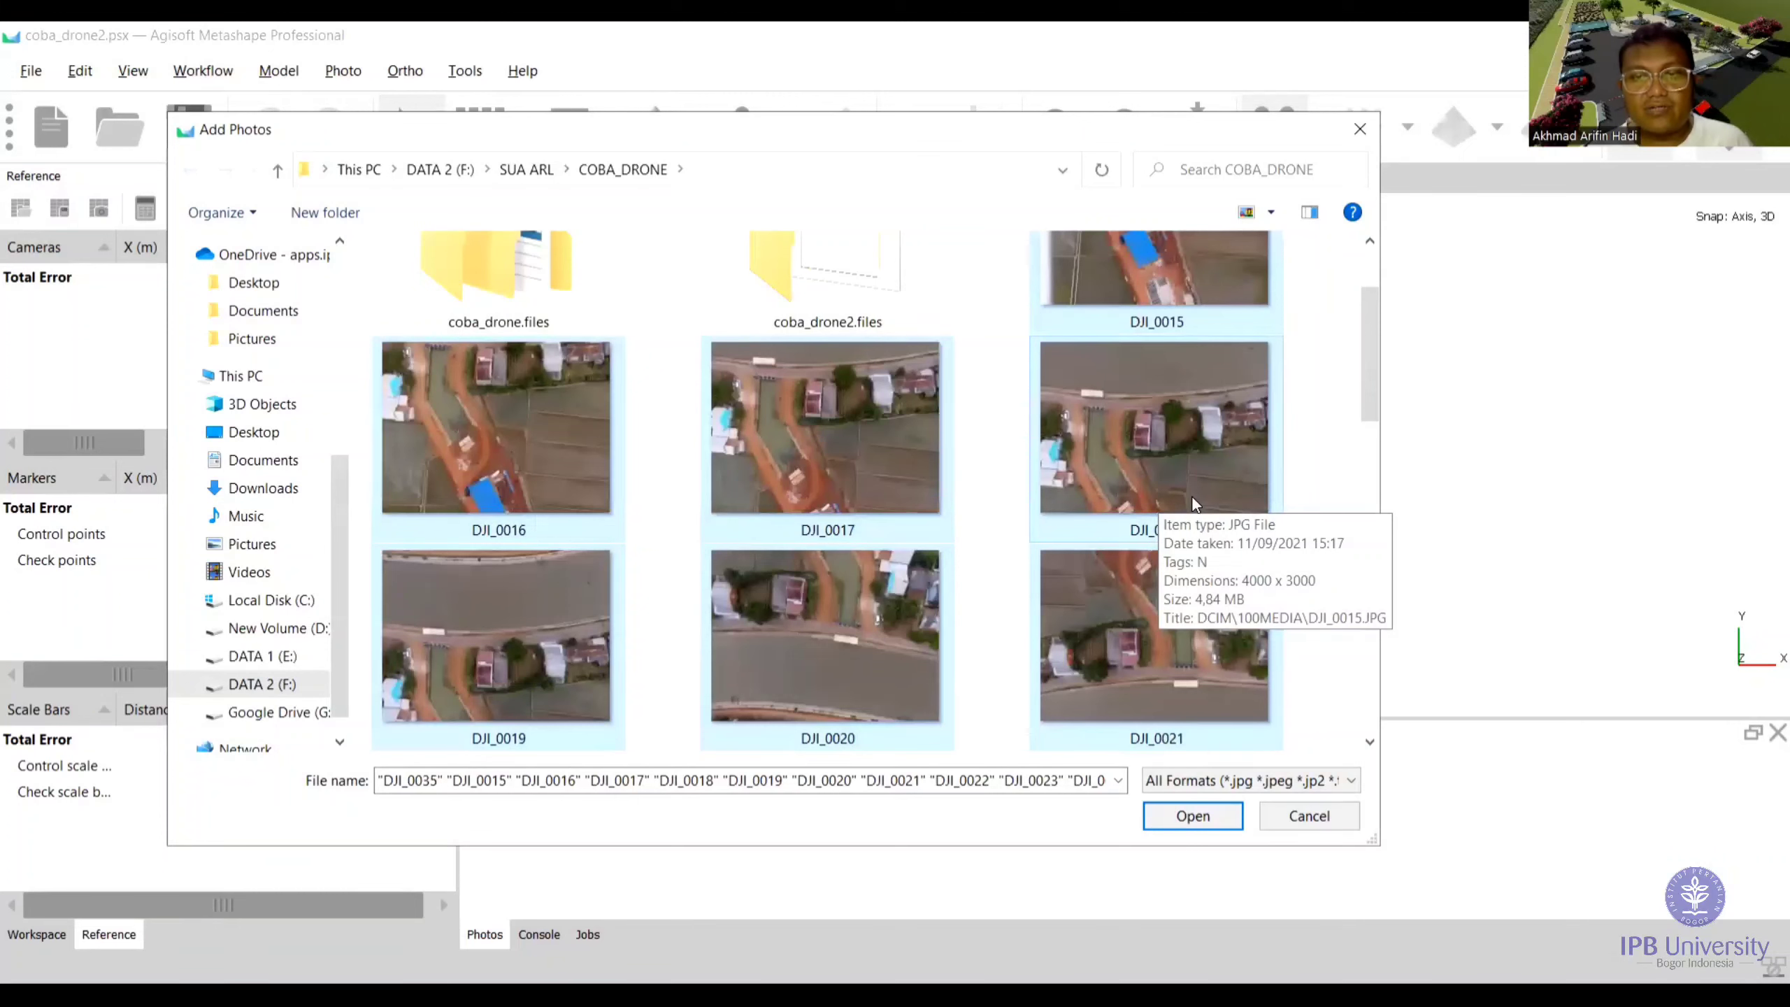
scroll(1192, 502, down, 6)
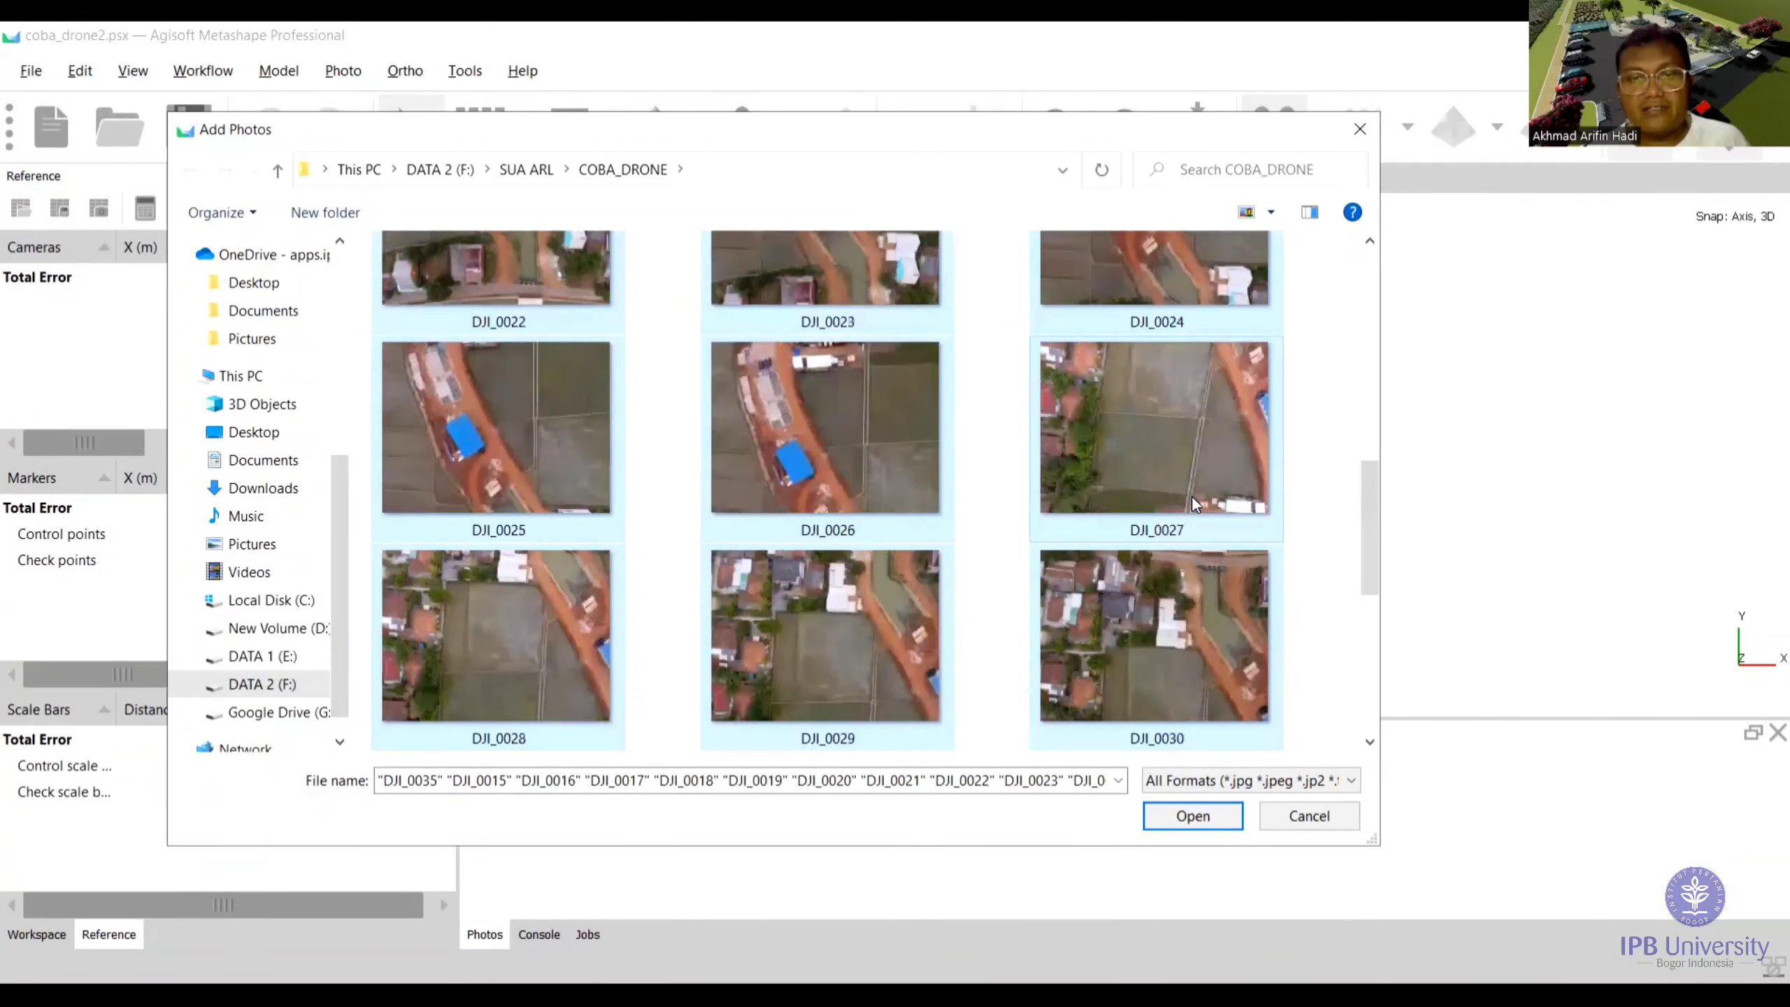
scroll(956, 622, down, 5)
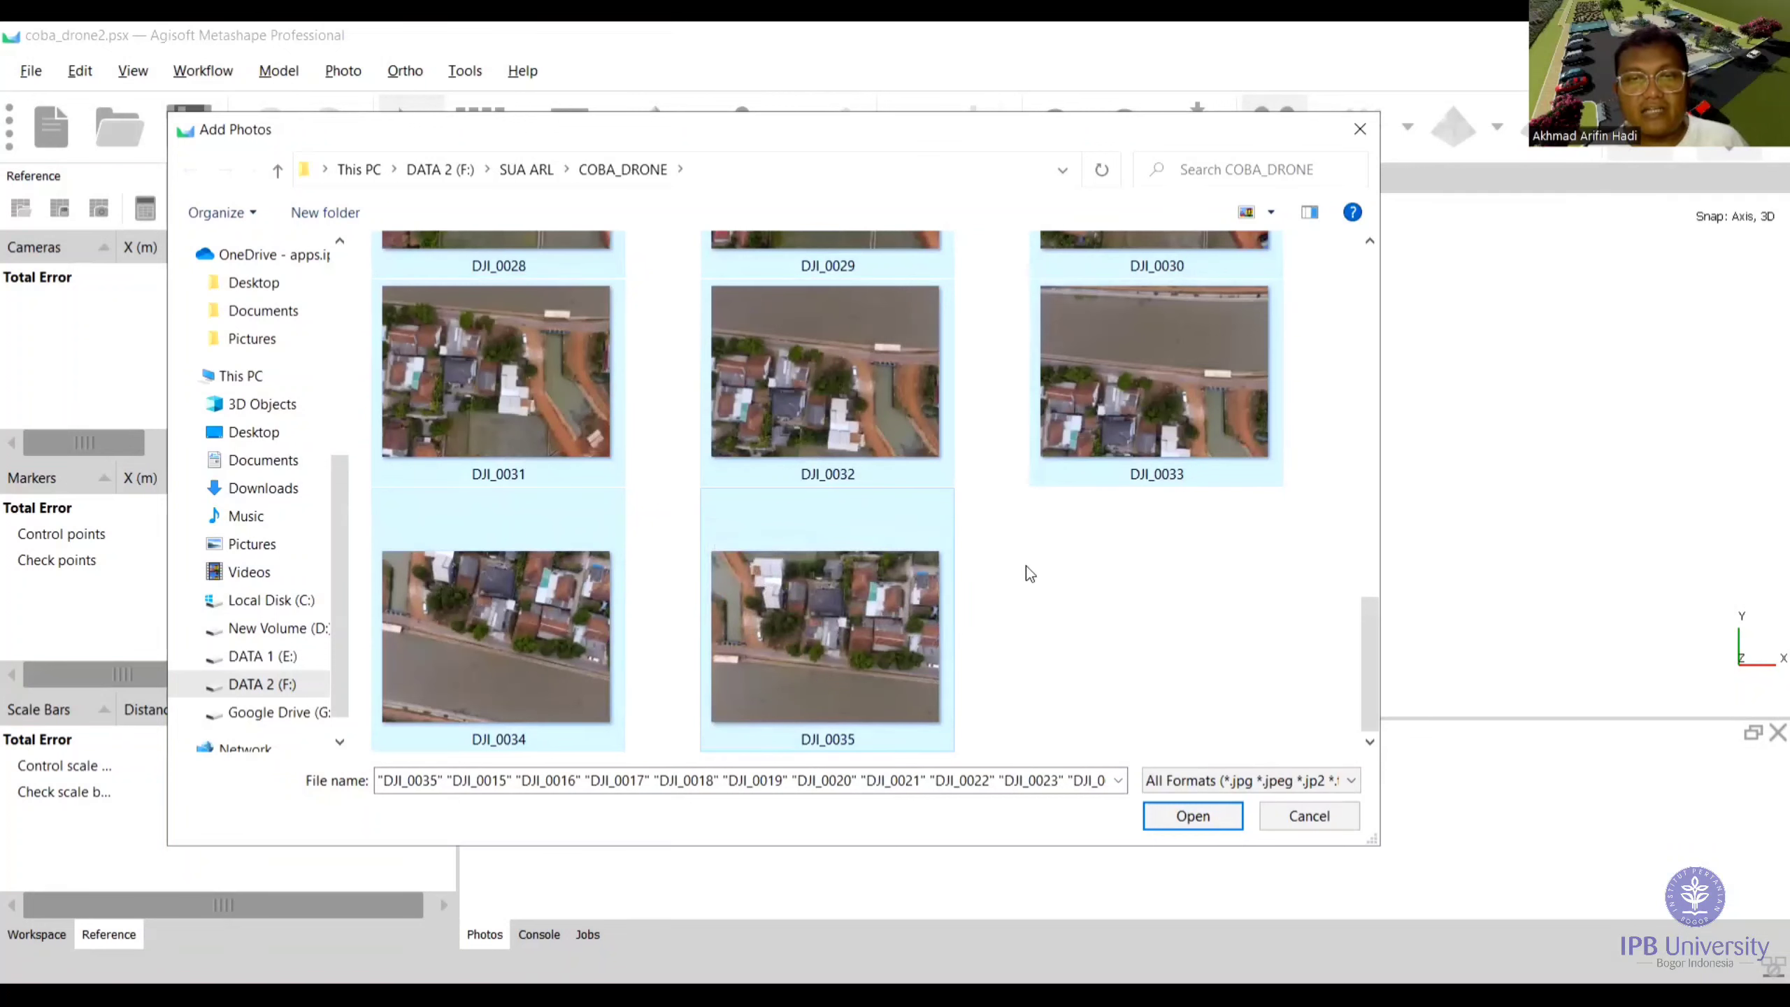
scroll(859, 415, up, 8)
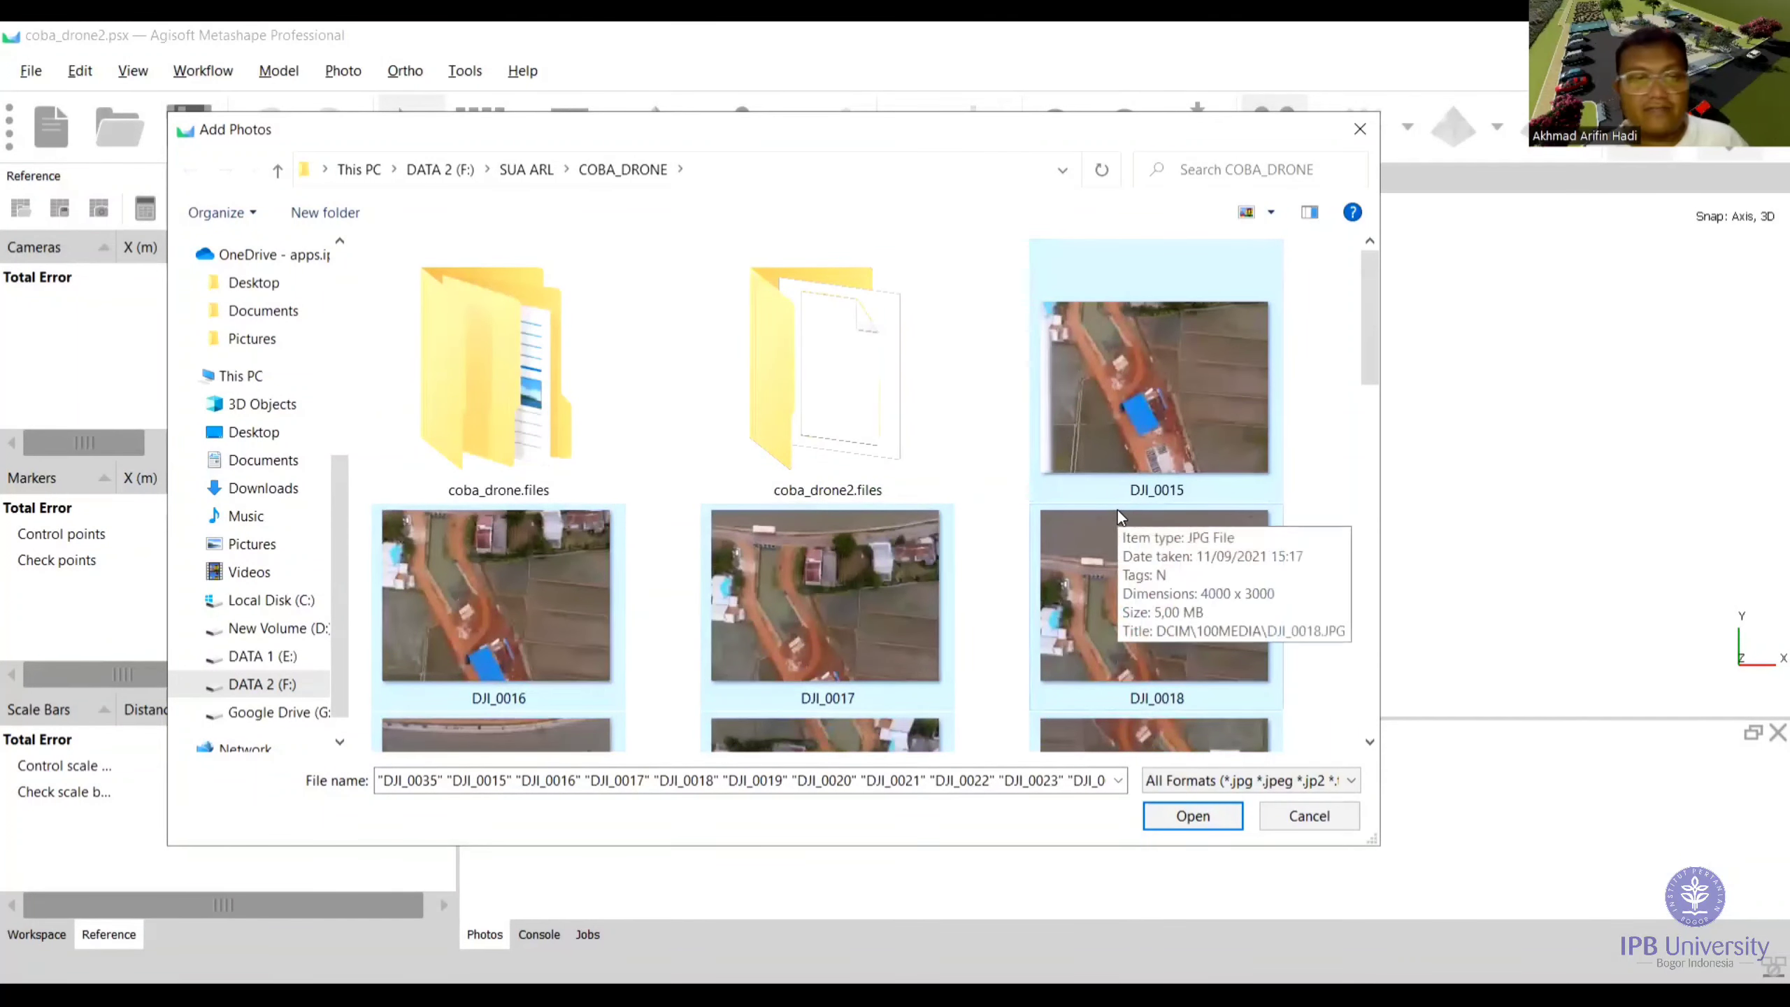
scroll(1064, 453, down, 5)
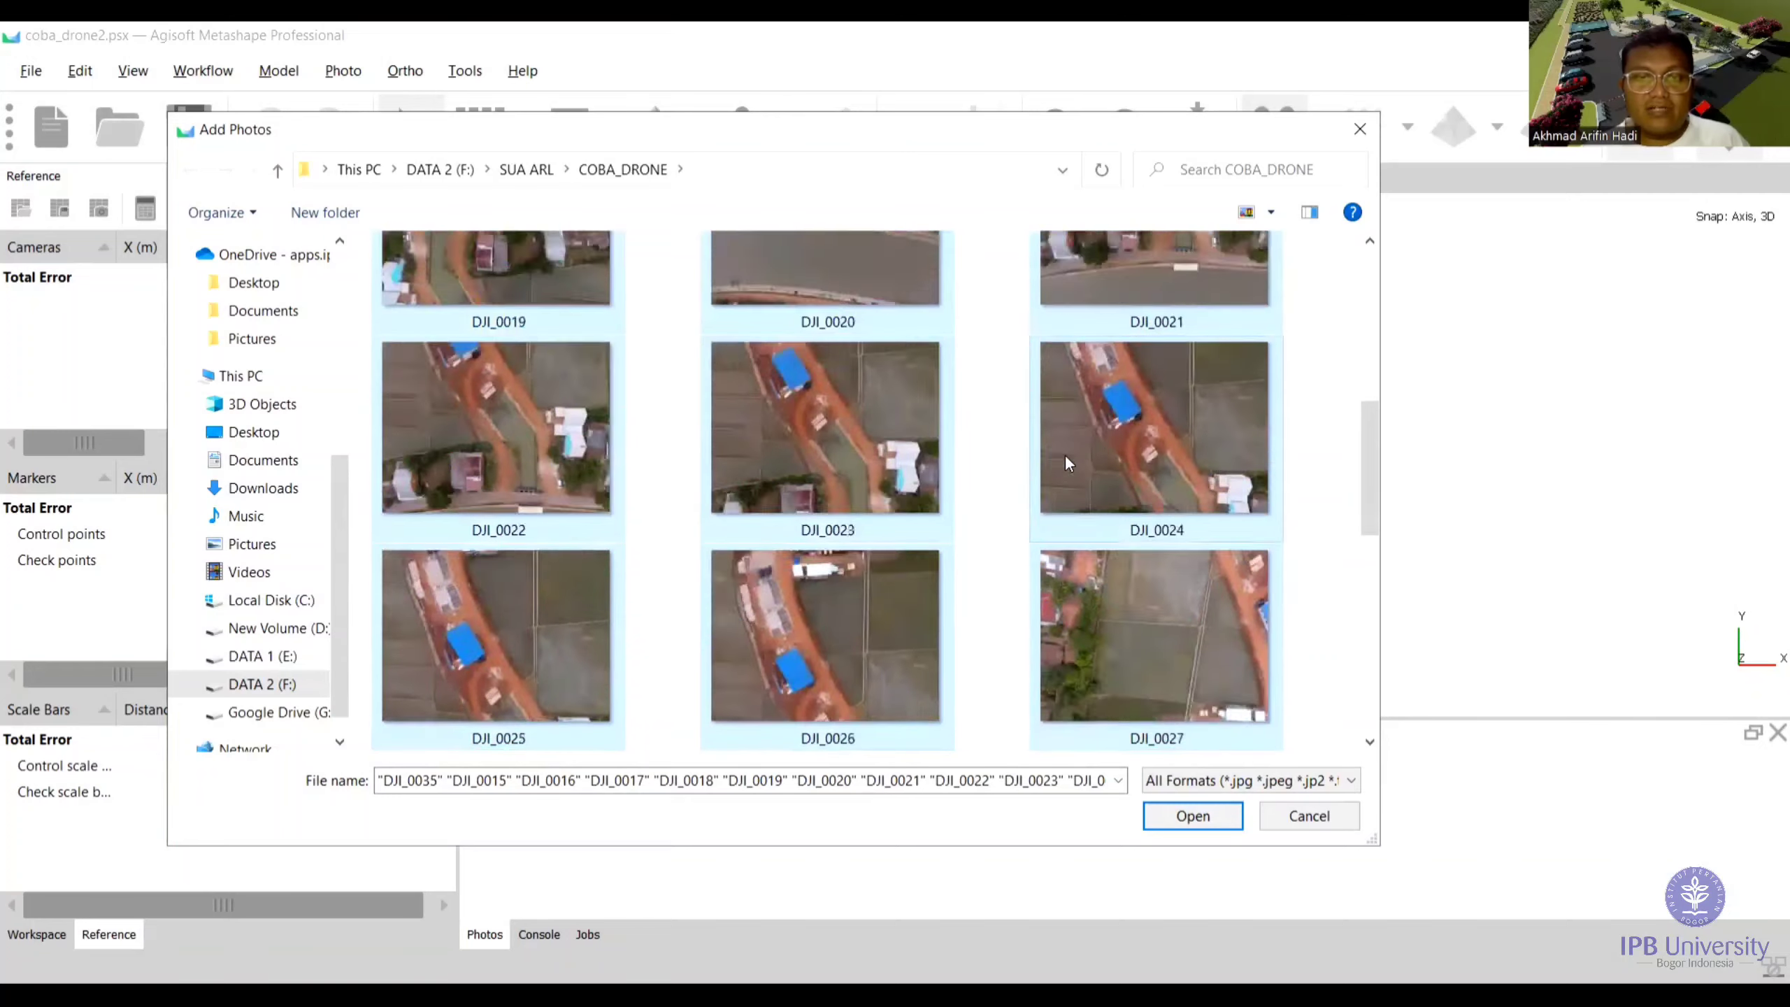
click(1164, 828)
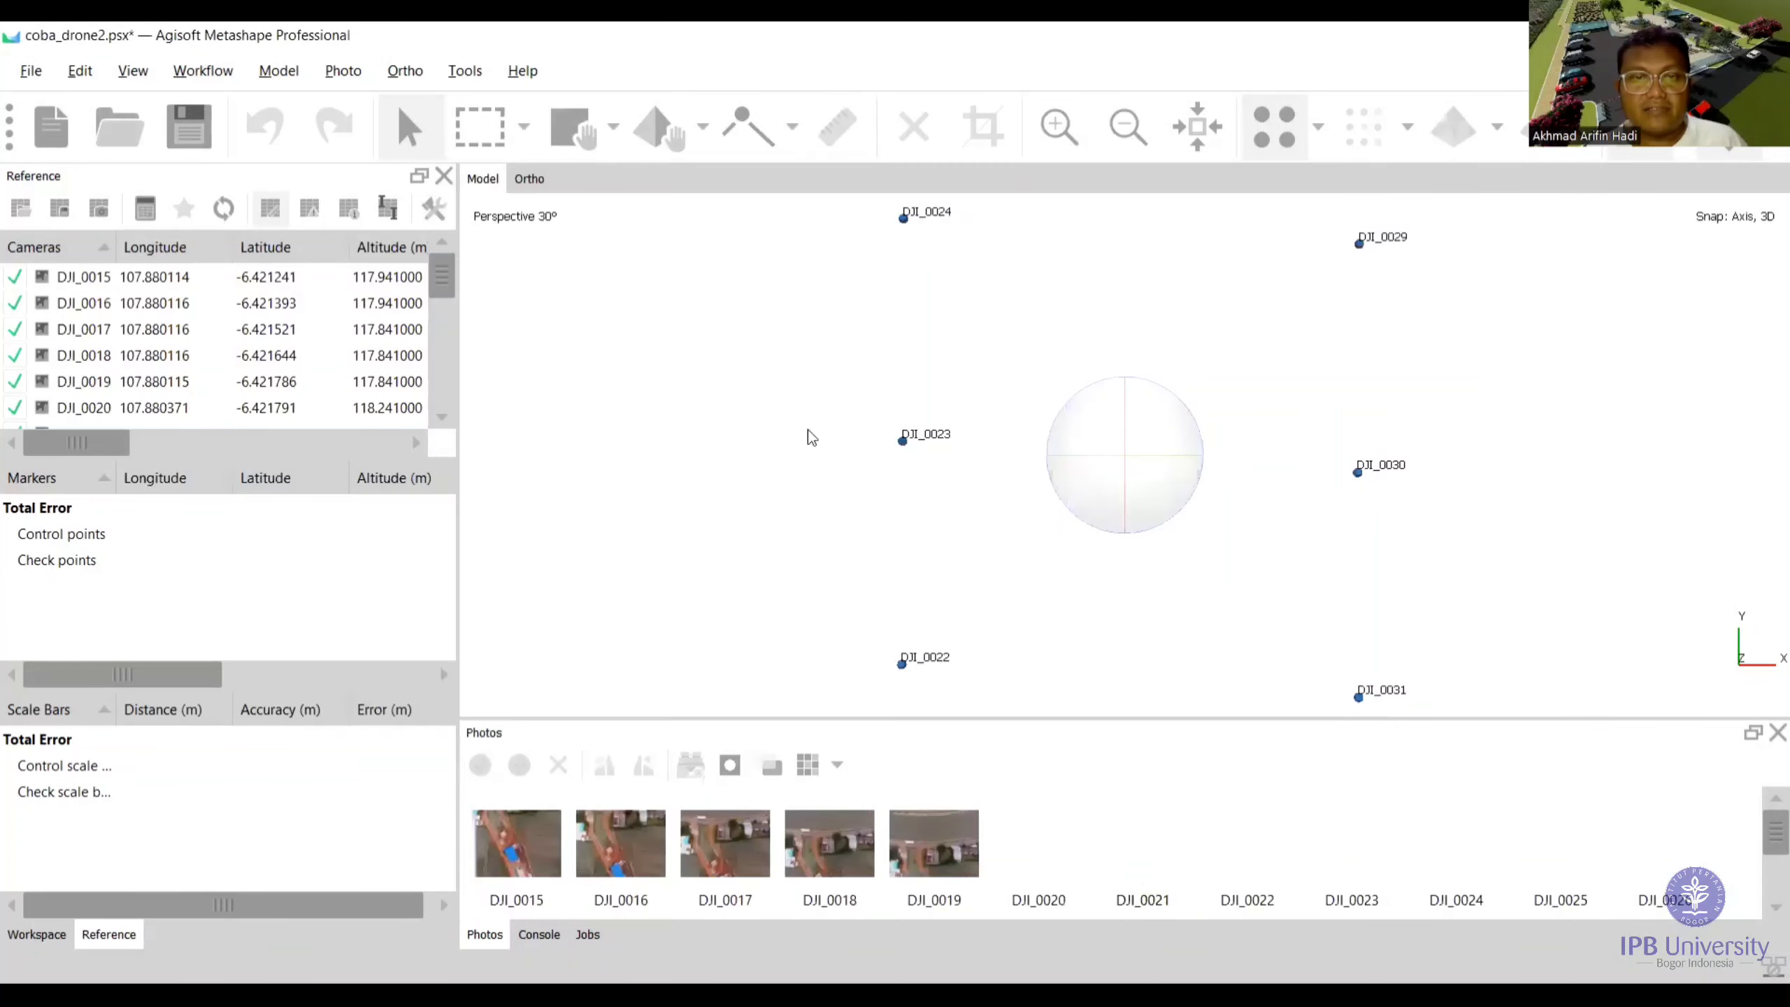
Examine the camera position layout from above and at an angle, locating photos DJI_0015, DJI_0016 and DJI_0035 in the model view
scroll(741, 335, down, 5)
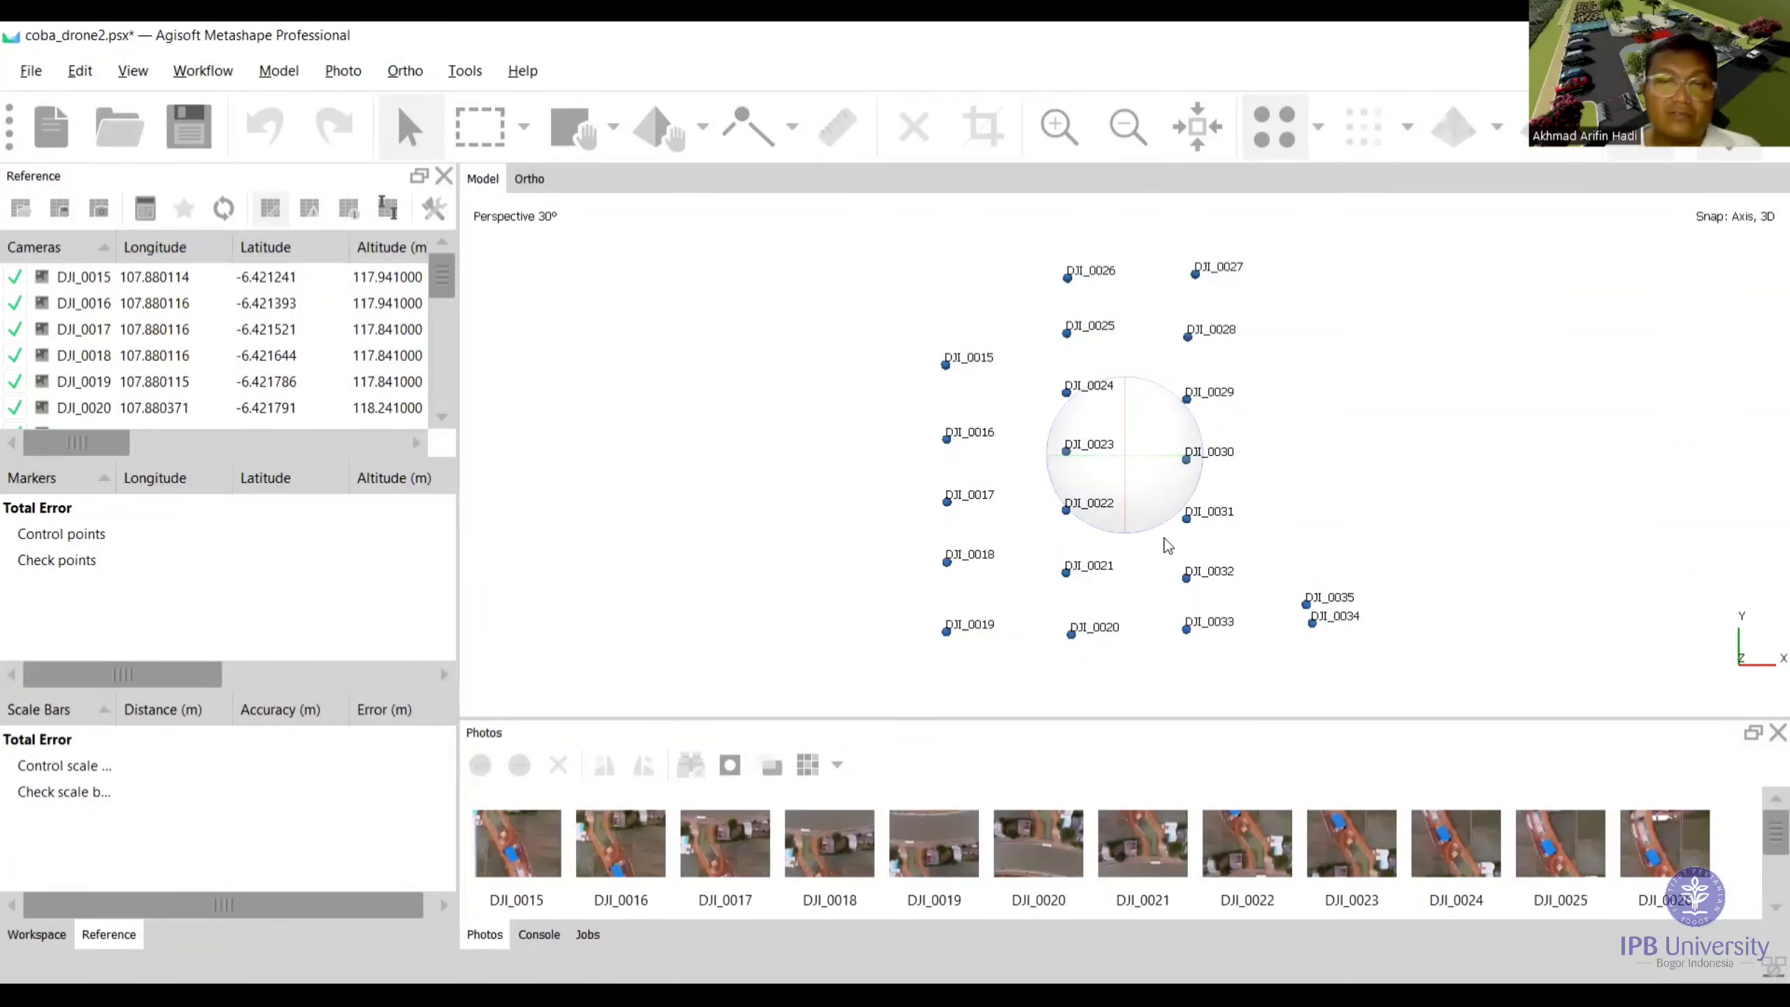
drag(1128, 499, 1143, 409)
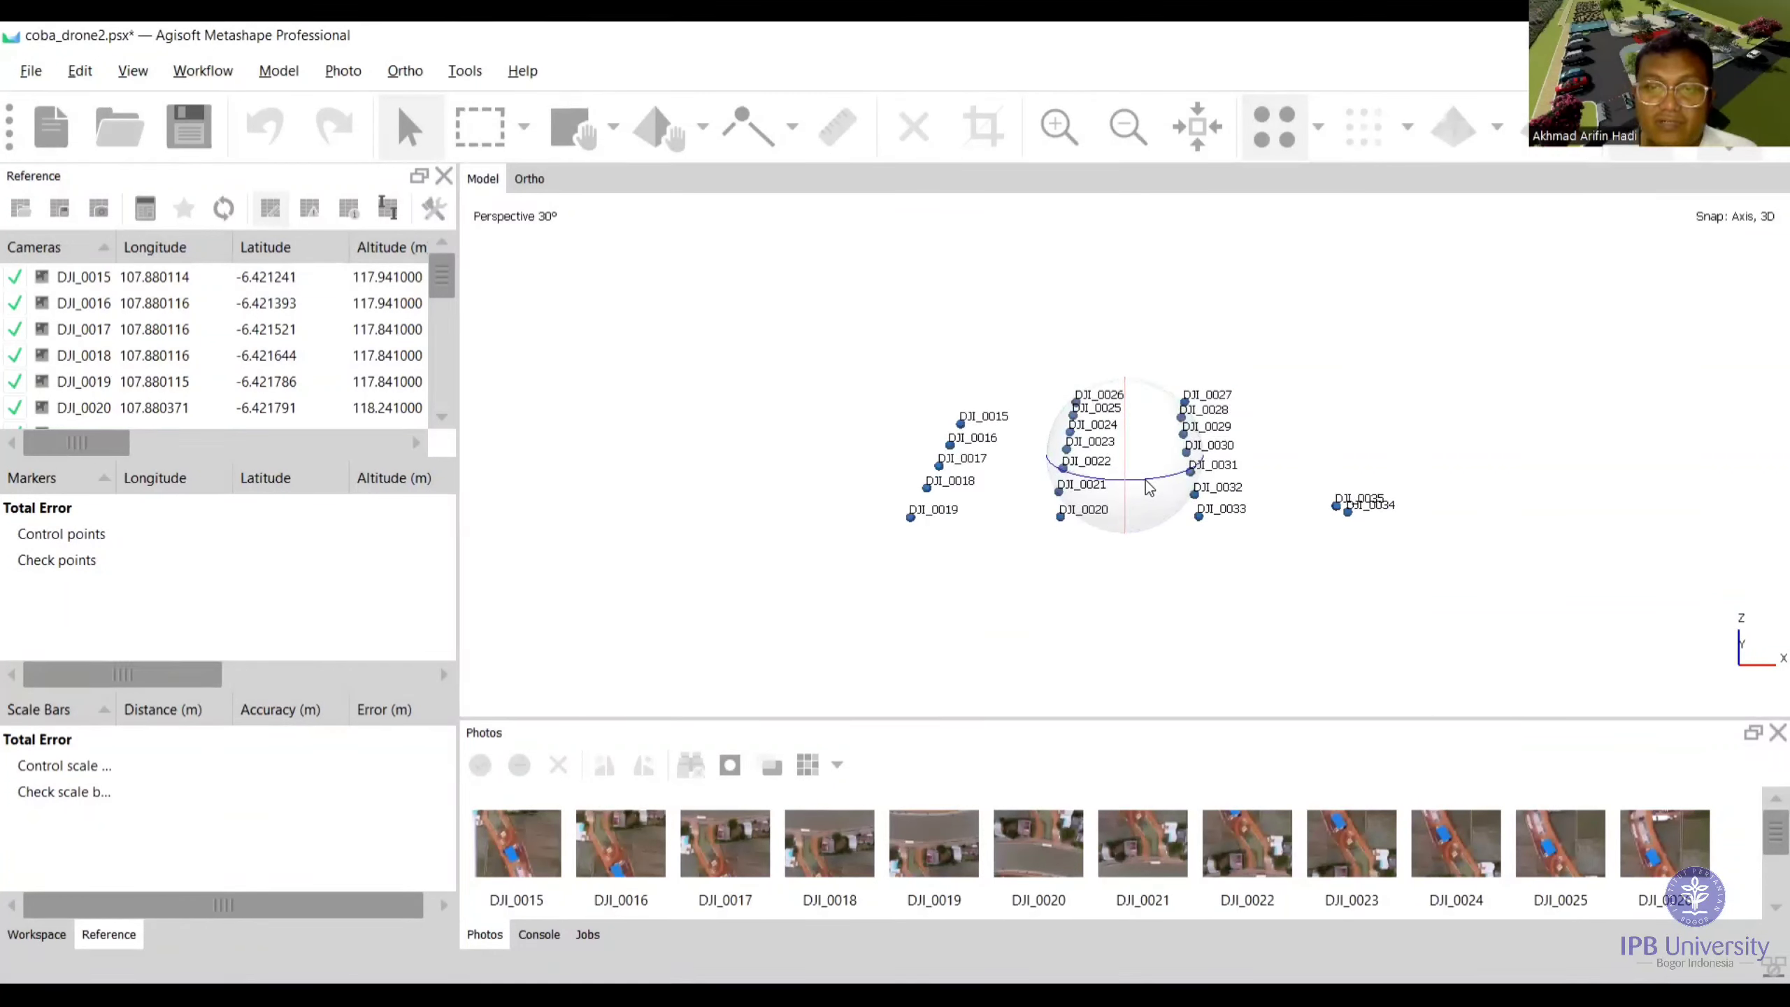
drag(1151, 488, 1210, 431)
scroll(1210, 432, up, 3)
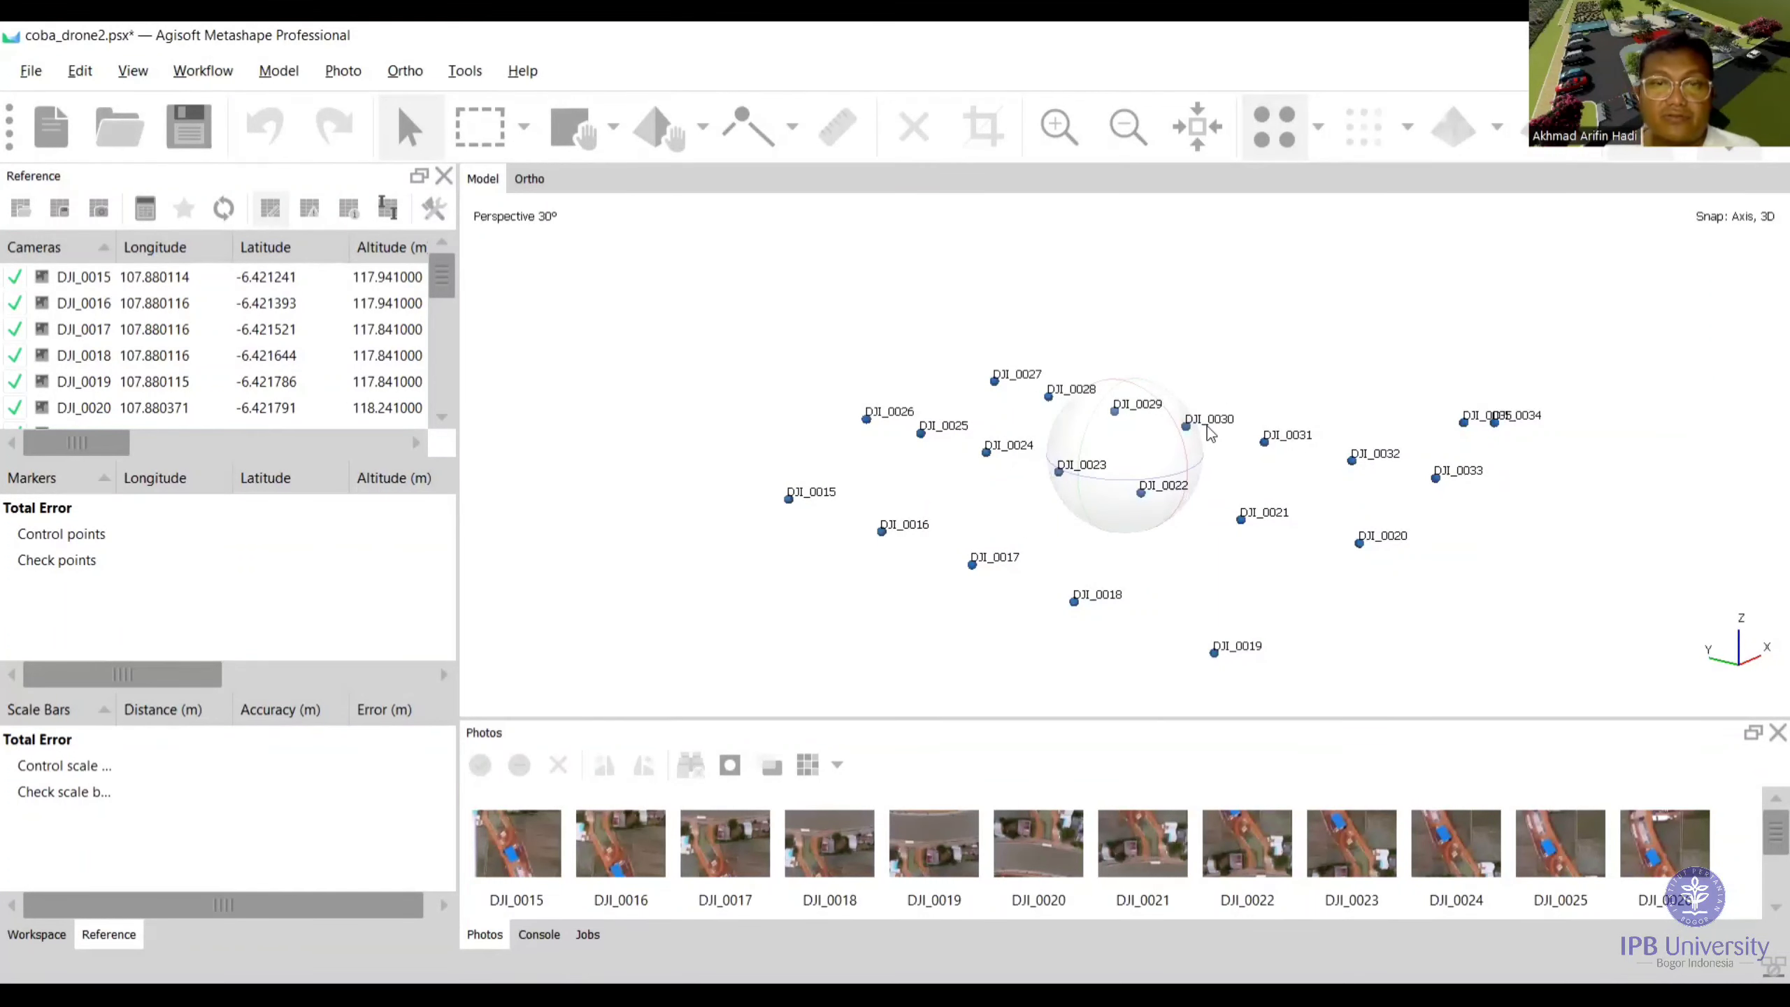
click(555, 865)
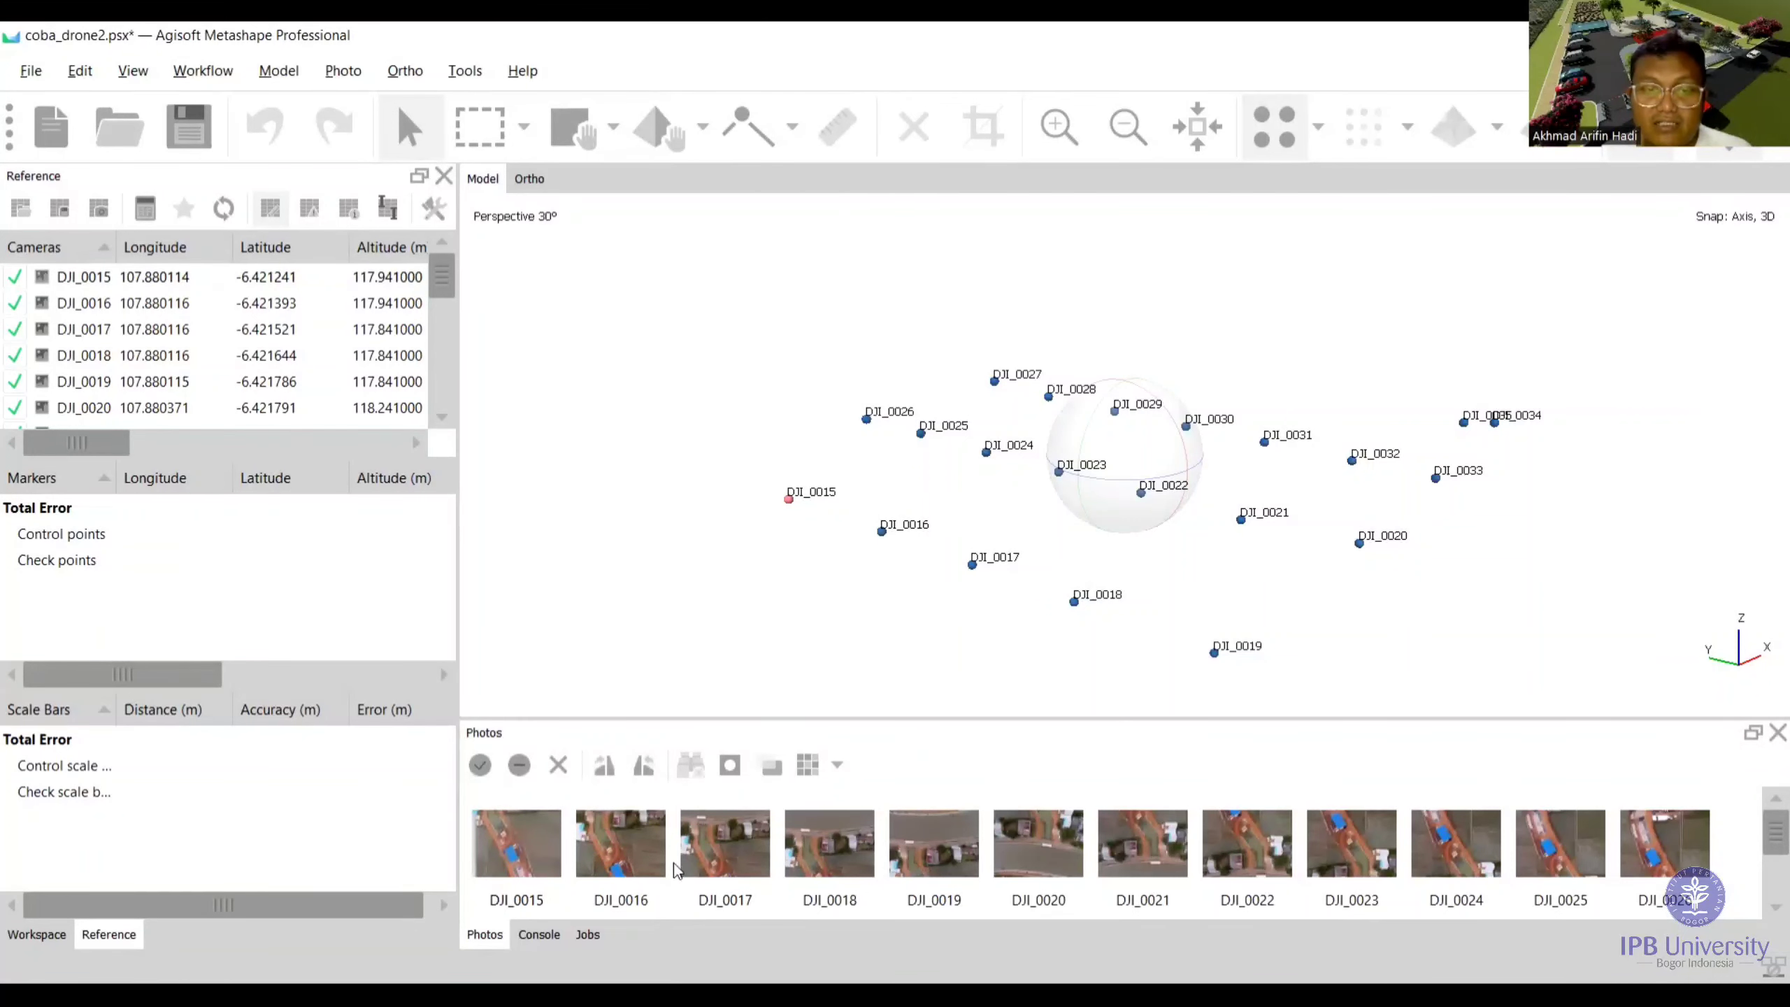
click(645, 869)
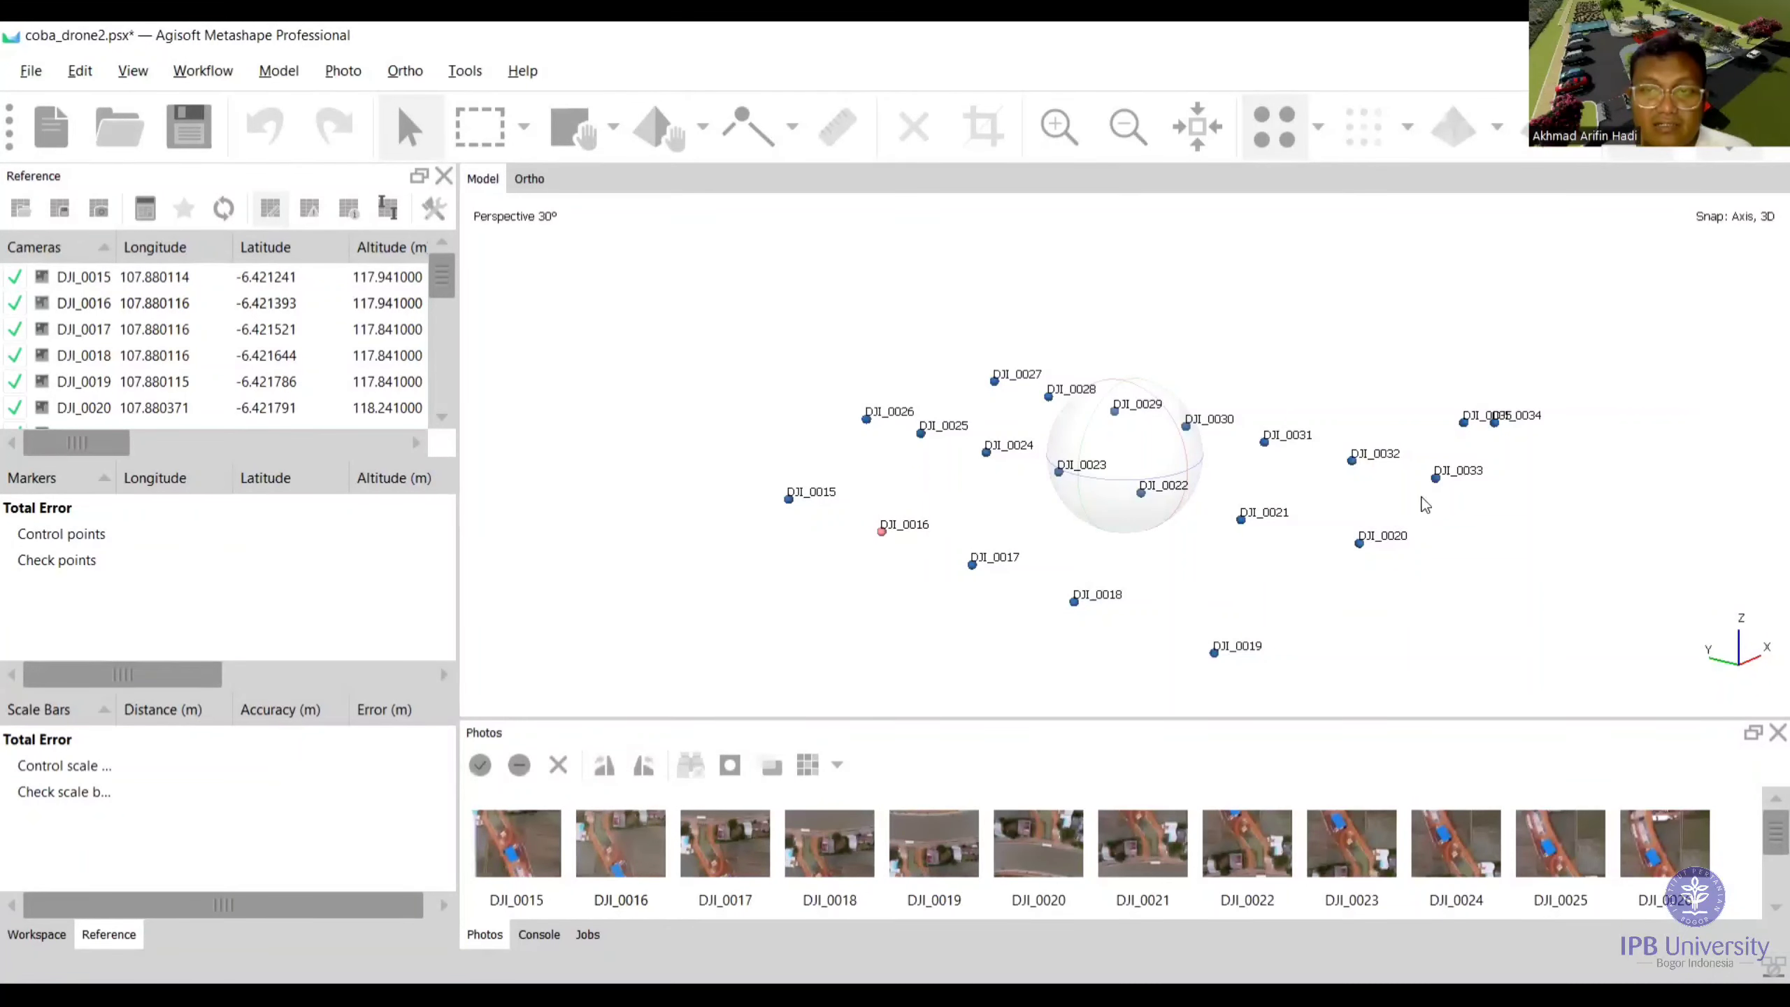
scroll(1583, 882, down, 1)
click(1397, 872)
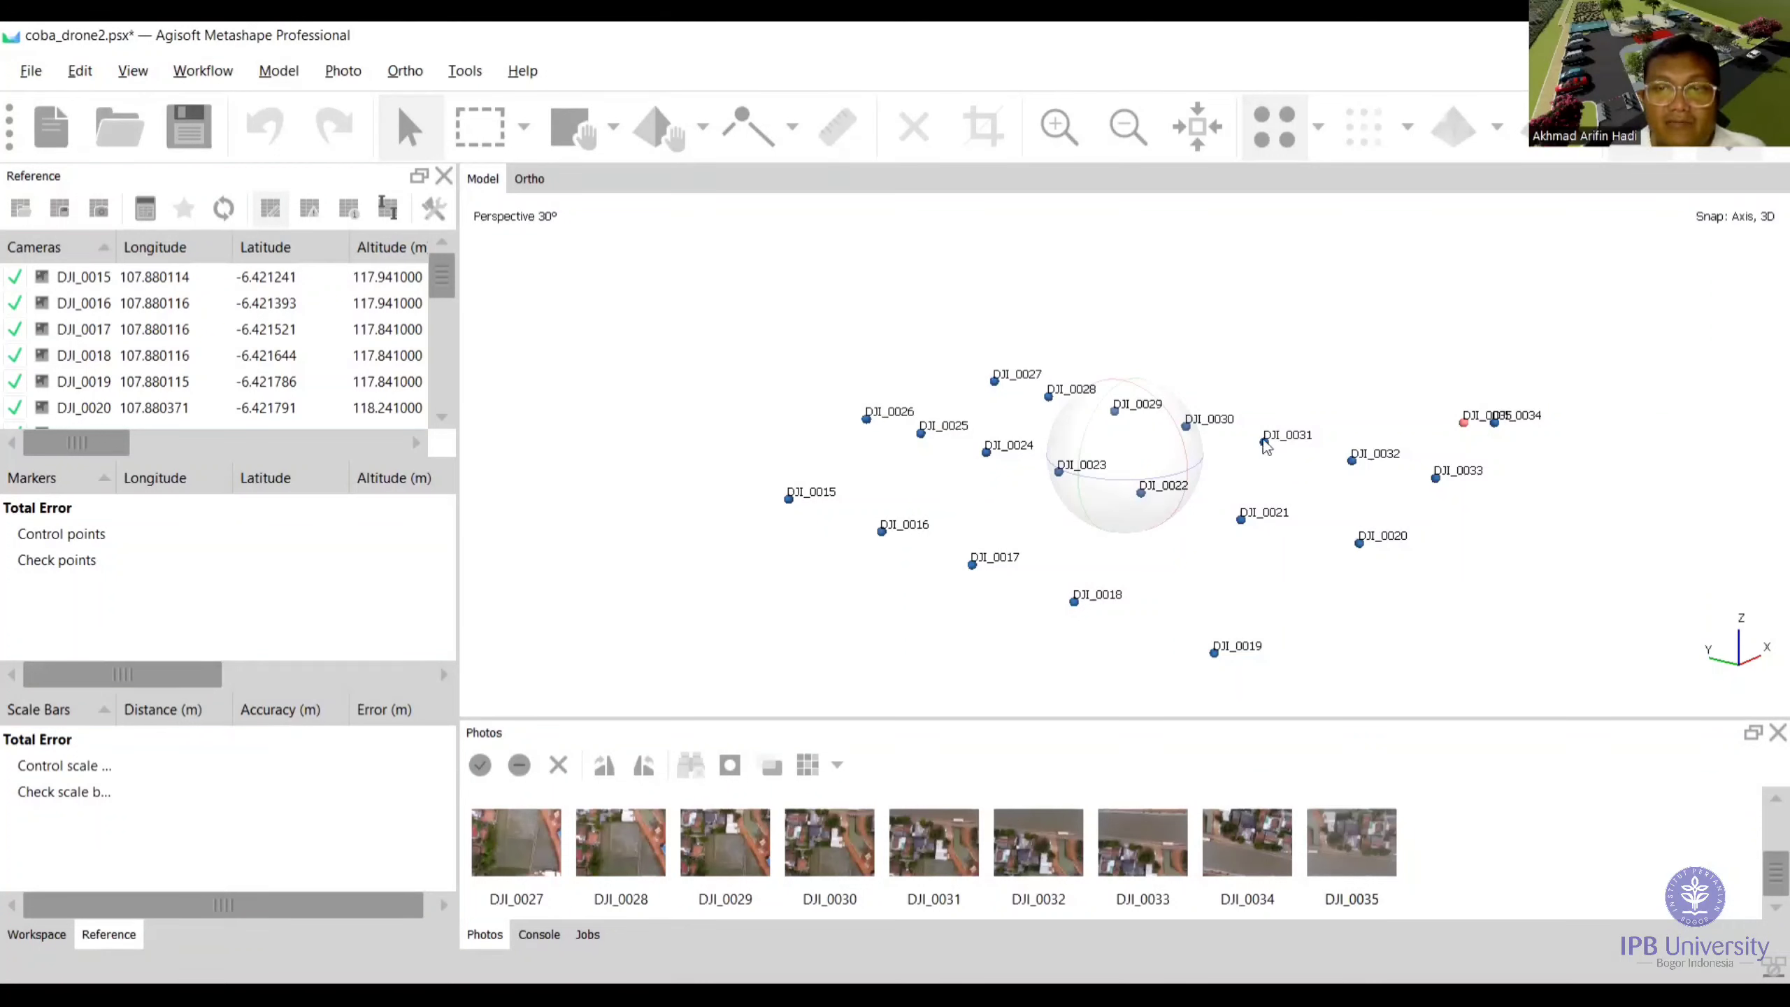
Align the photos at Low accuracy with generic and Source reference preselection, a 40,000 key point limit and a 4,000 tie point limit
click(198, 73)
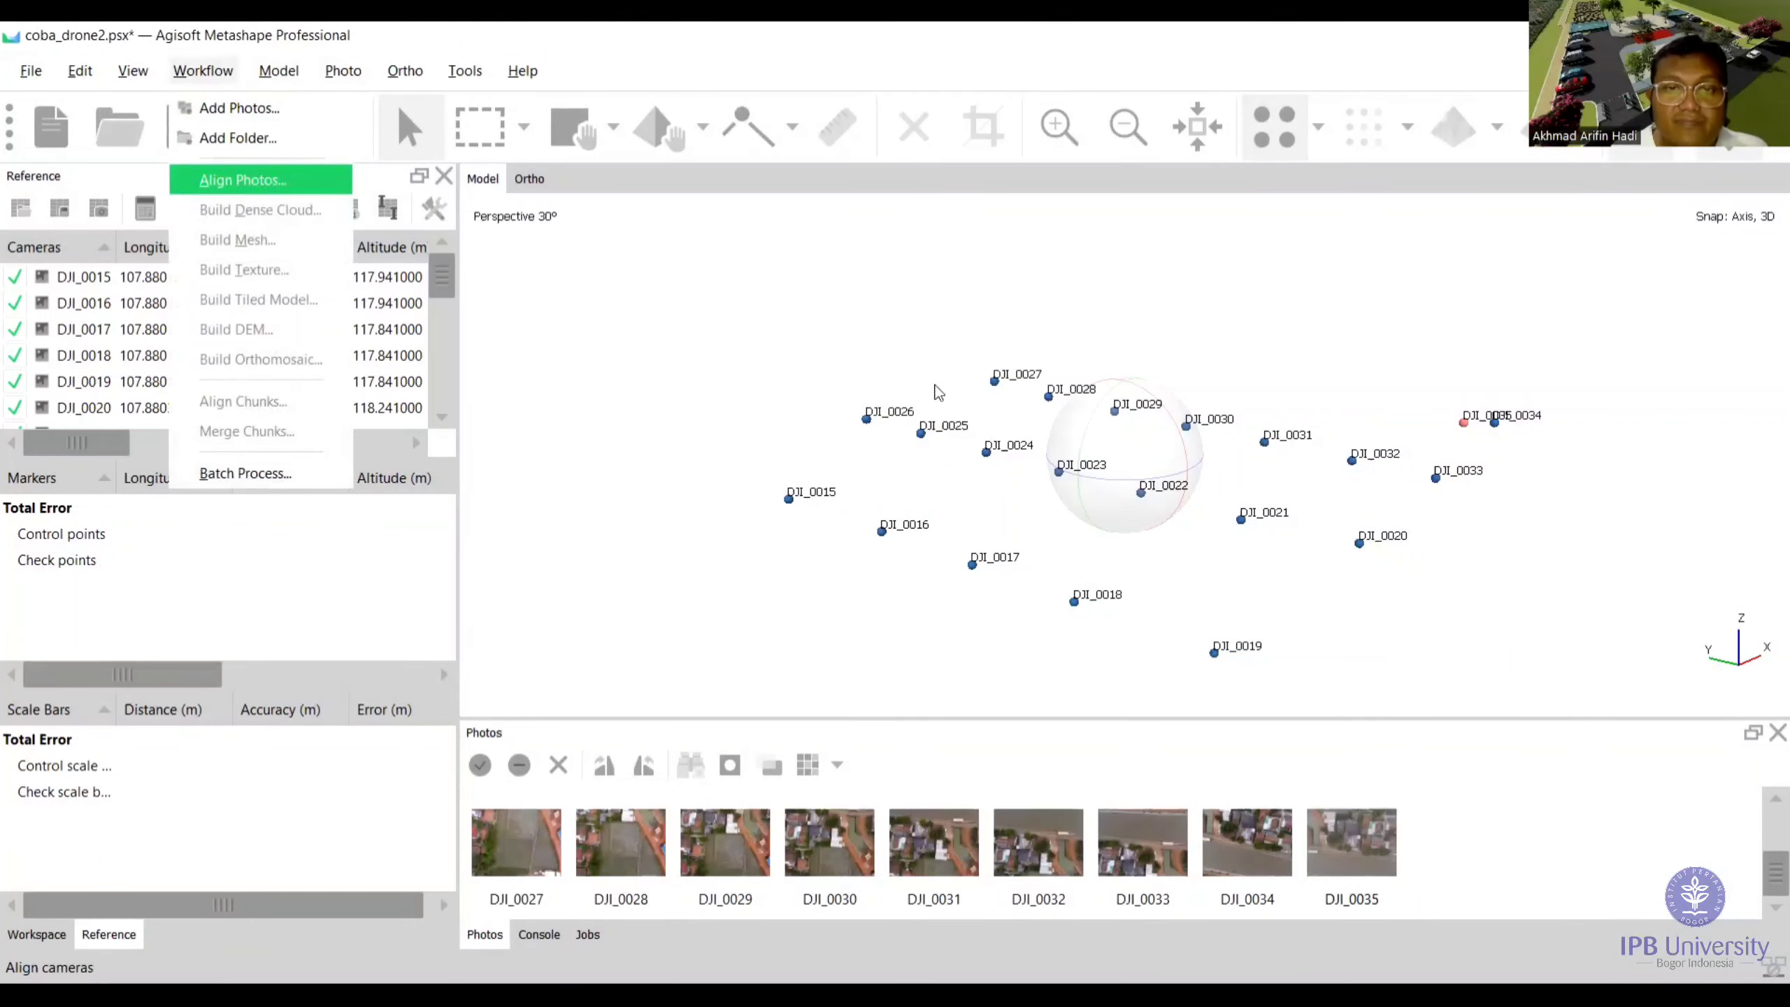
key(Return)
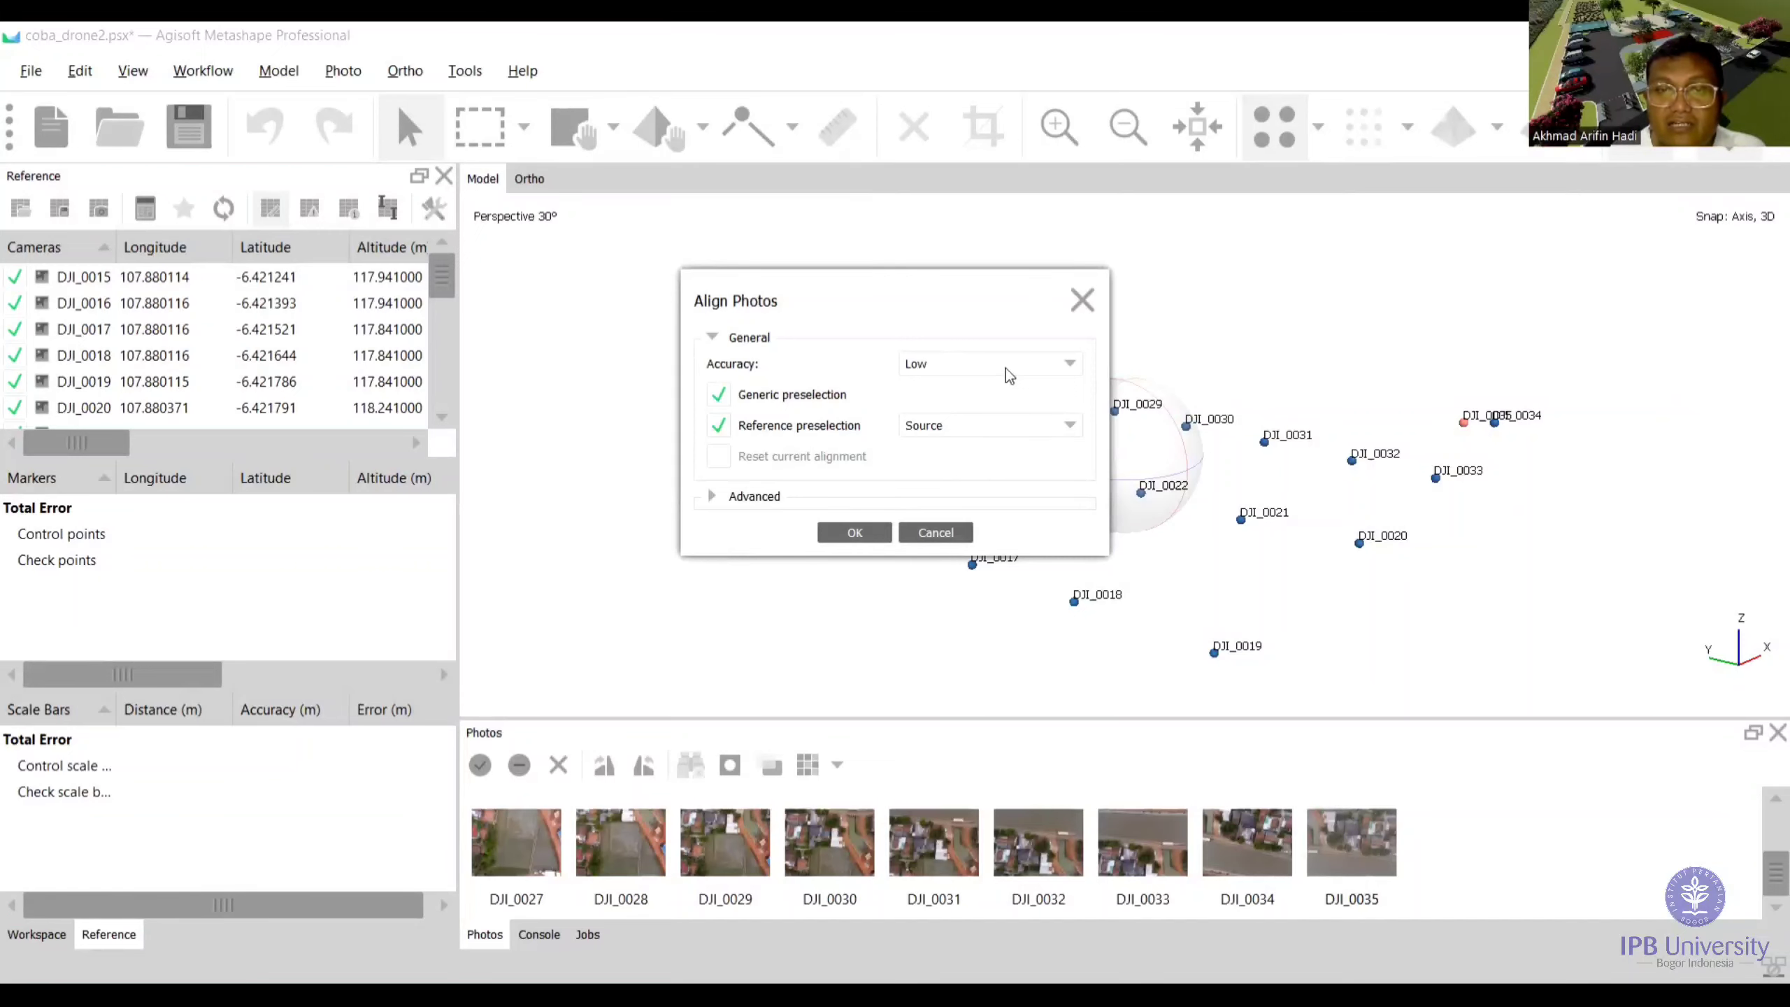
click(1005, 367)
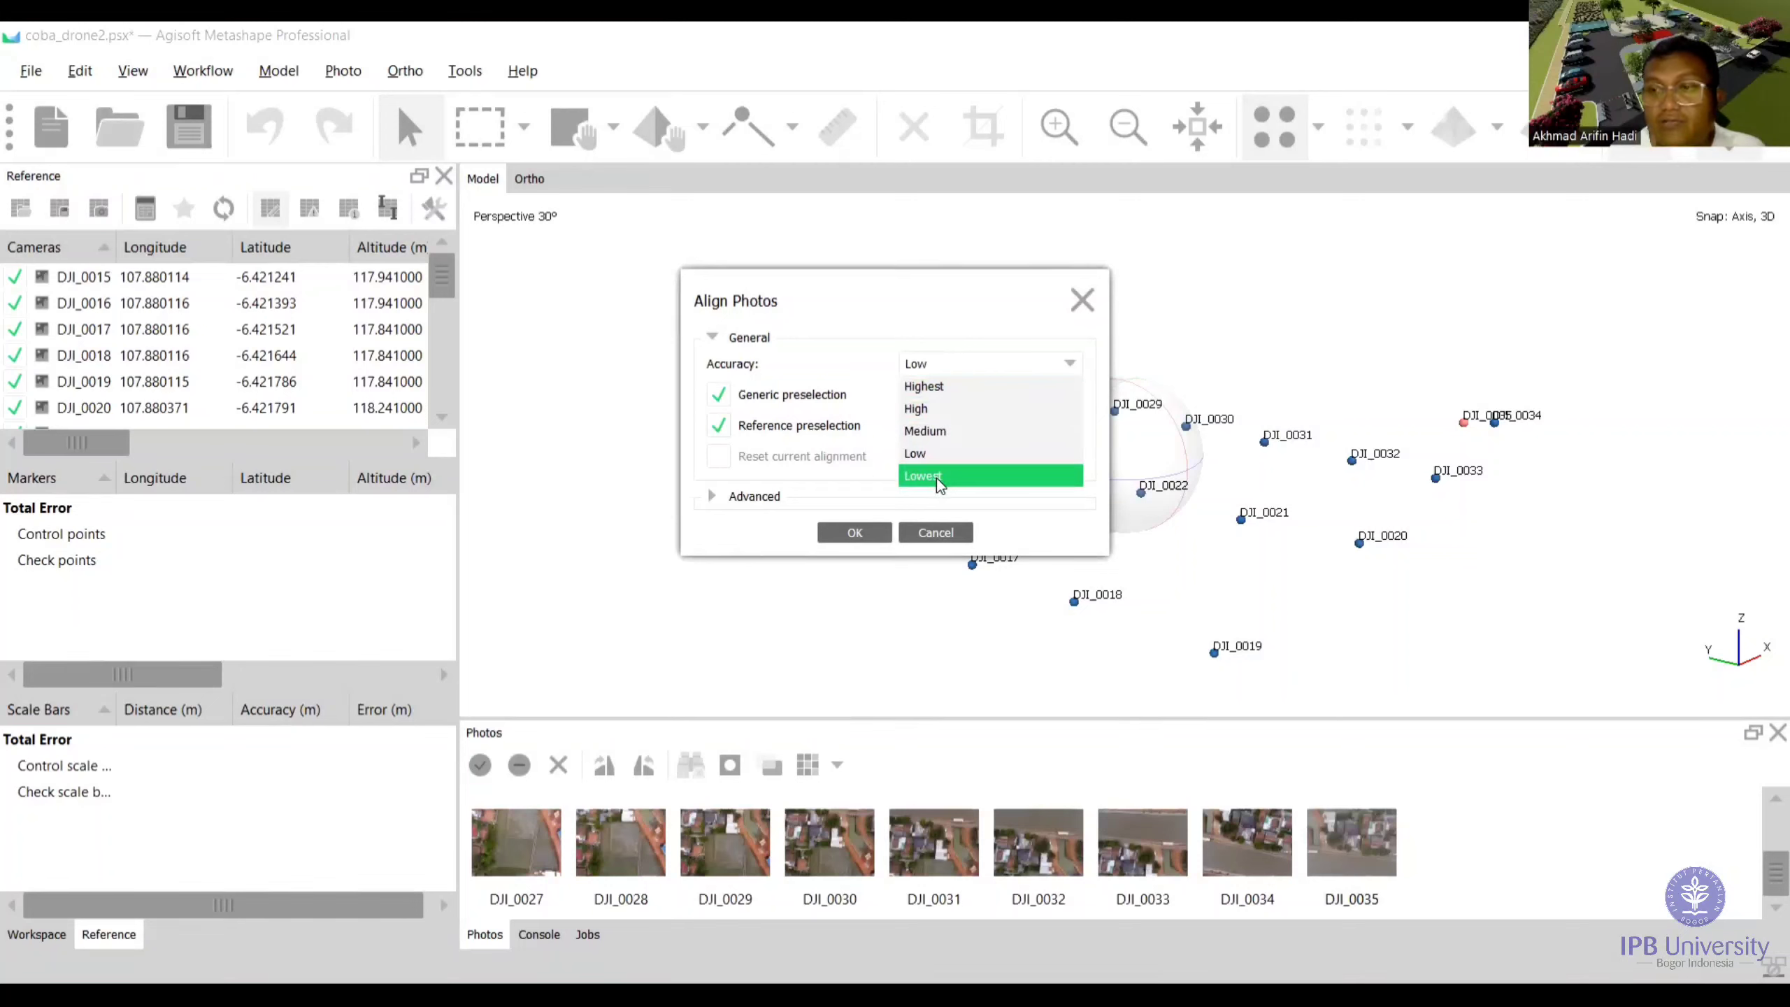
click(848, 508)
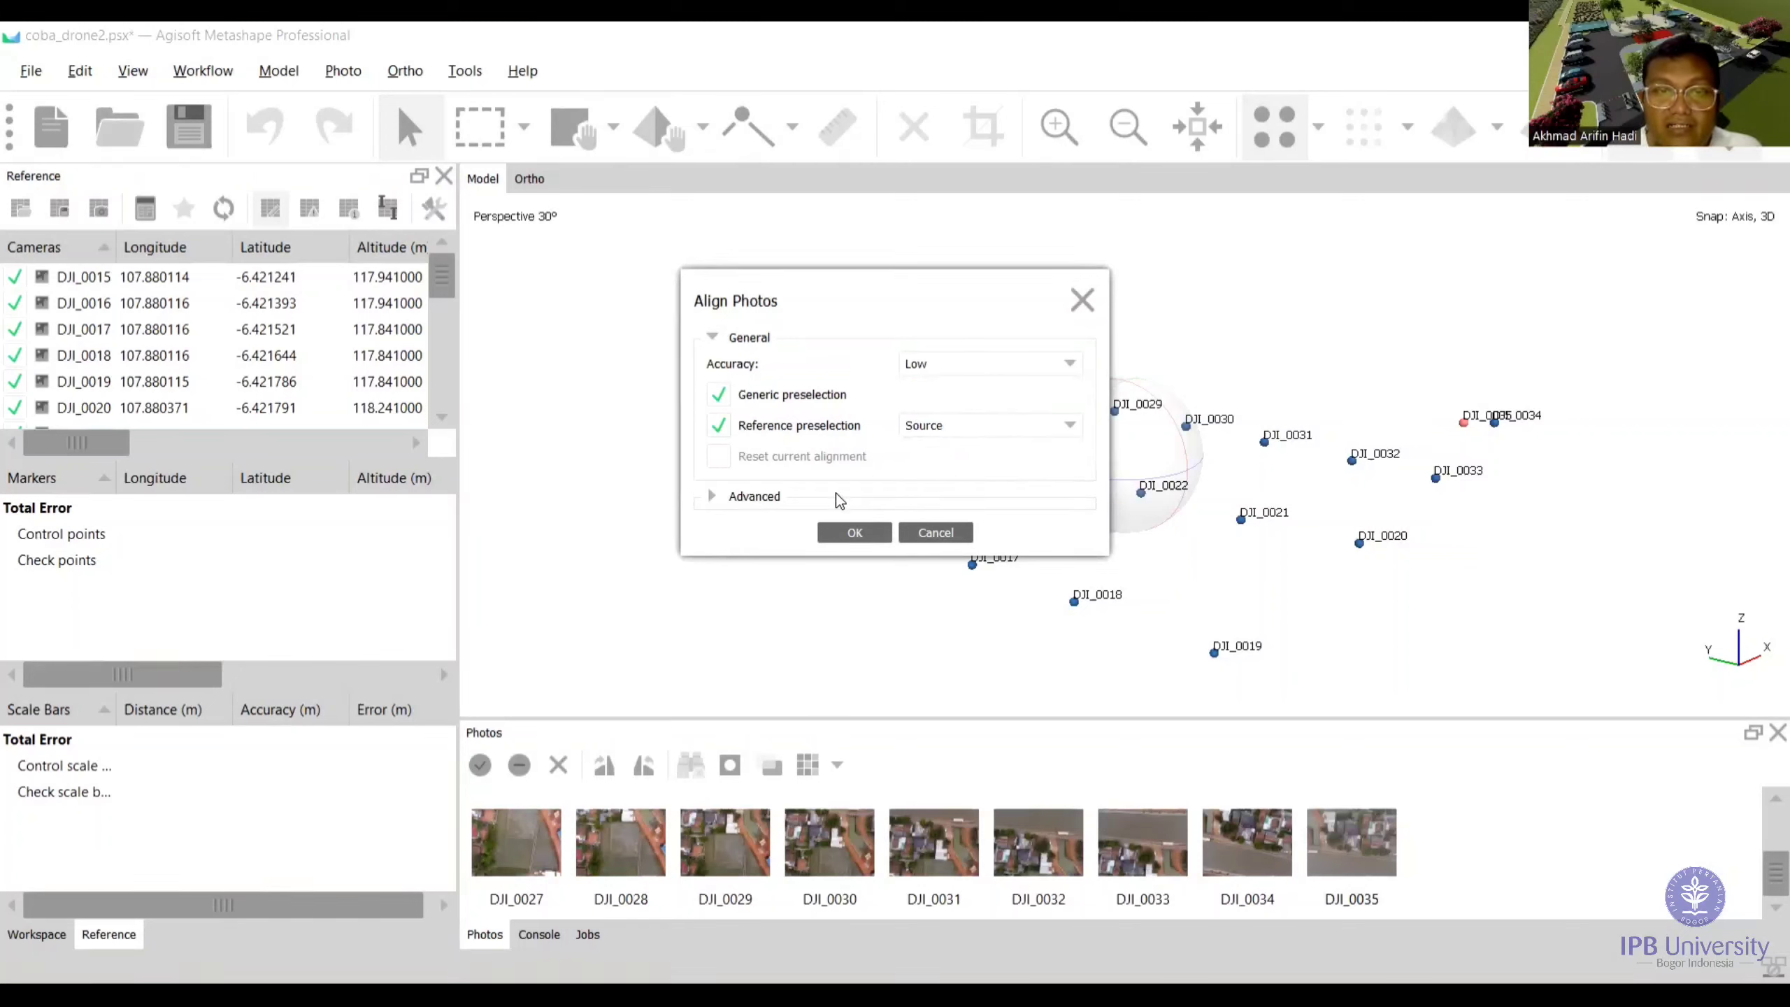
click(714, 497)
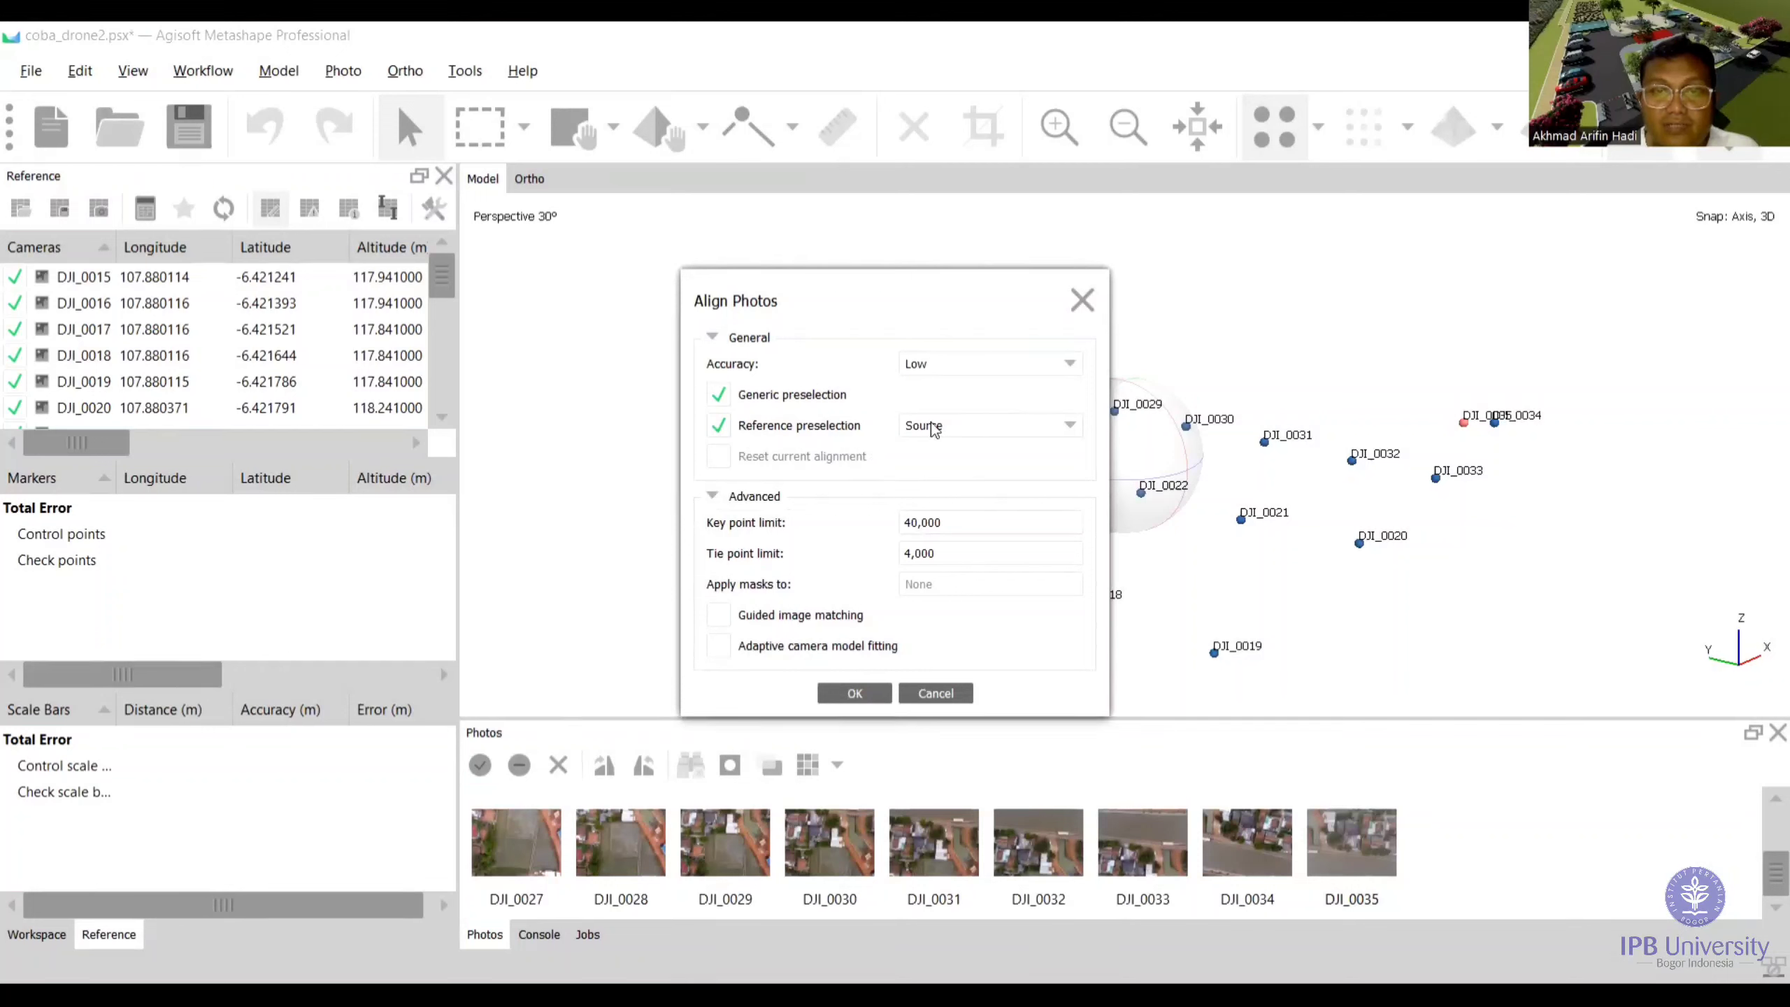
click(849, 694)
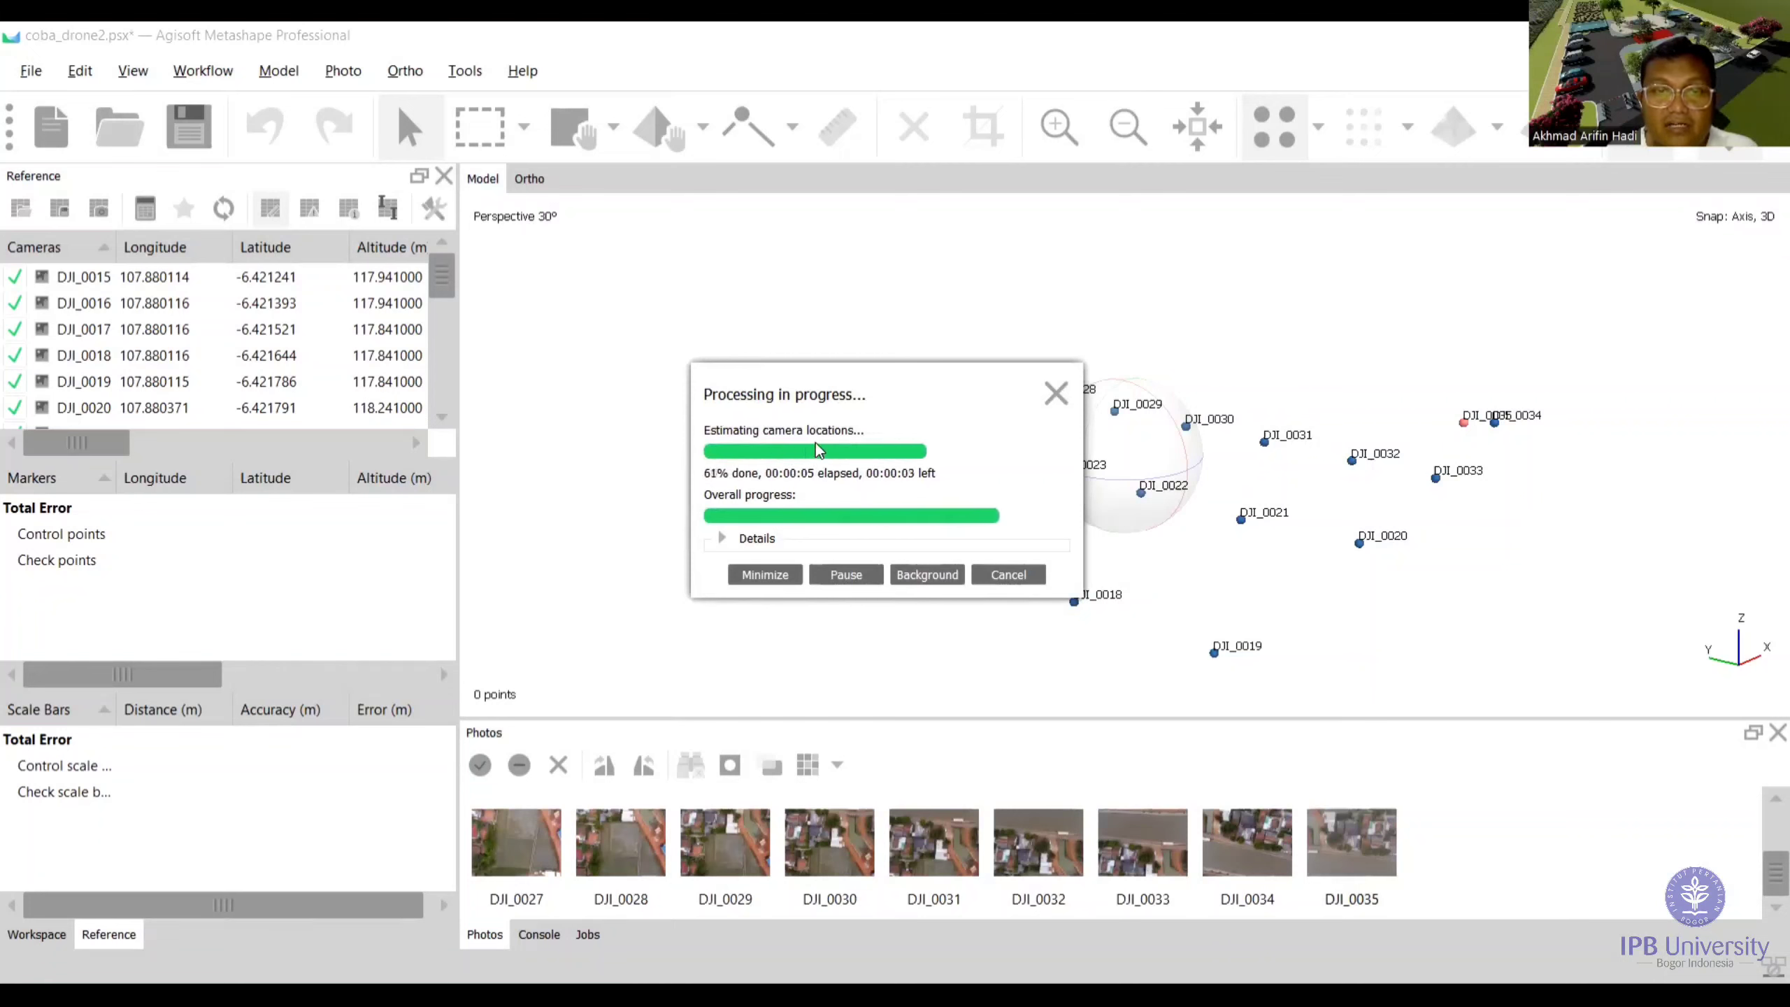
Examine the aligned camera positions and the tie point cloud beneath them from several angles and distances
scroll(791, 487, down, 2)
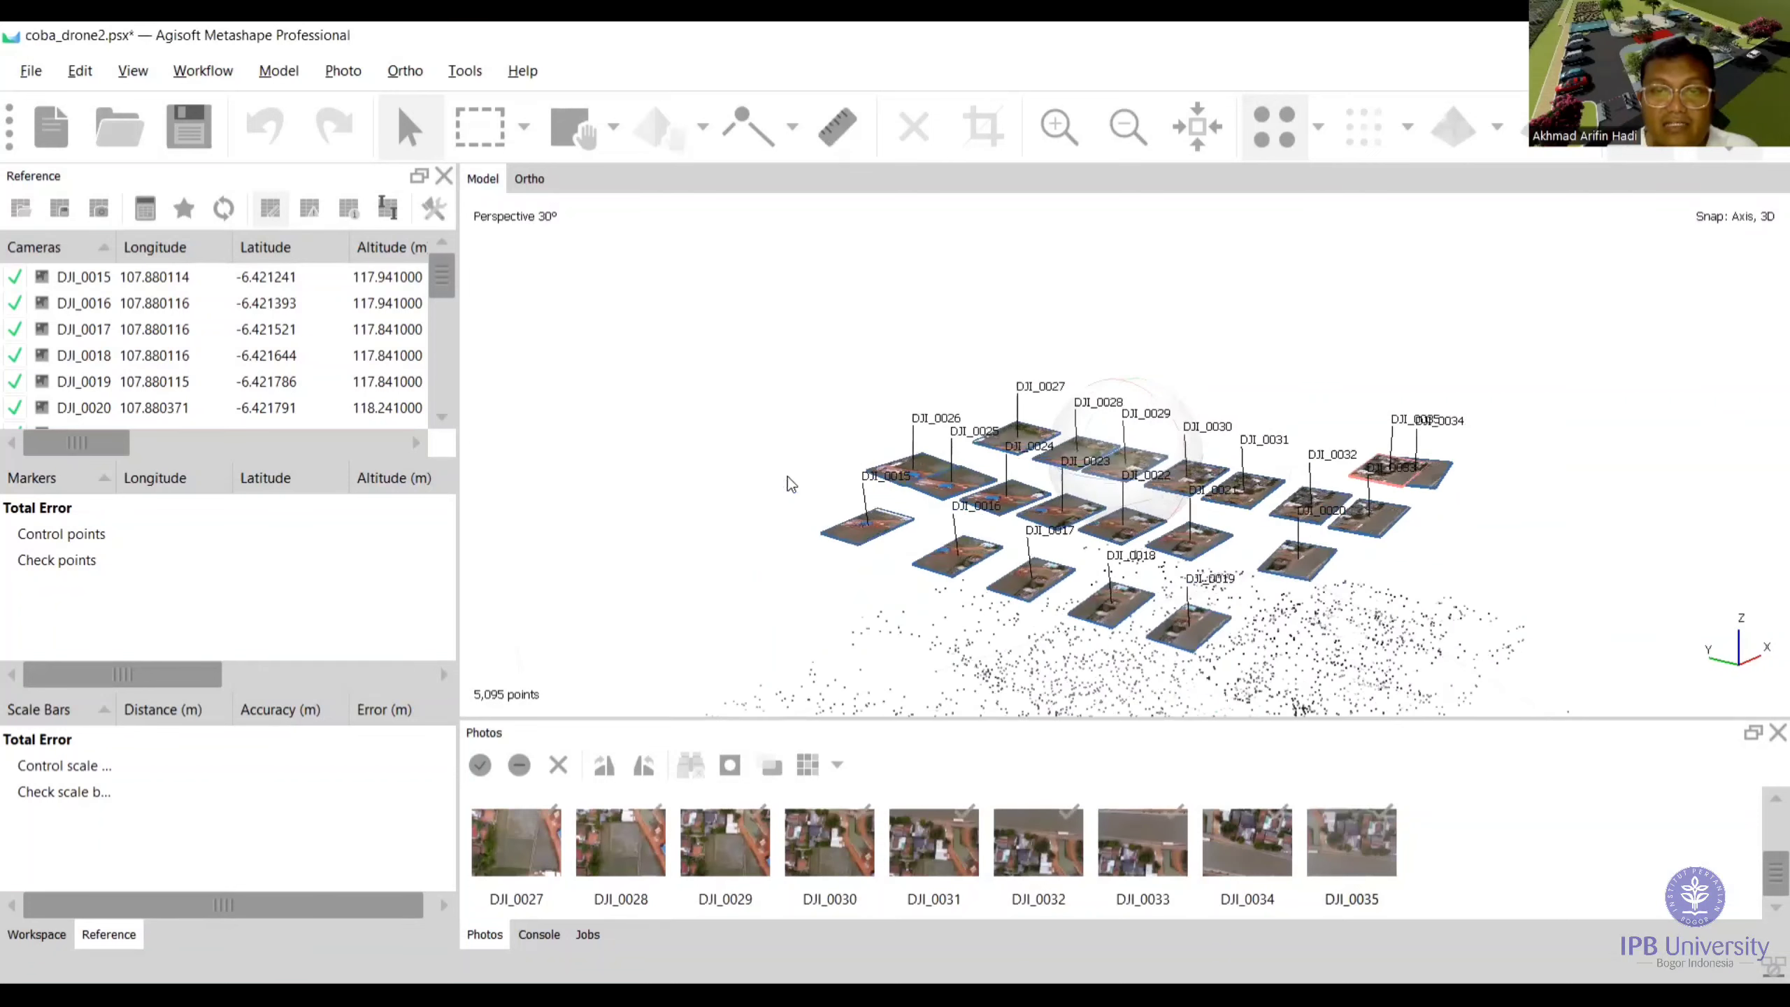
drag(1074, 663, 1032, 409)
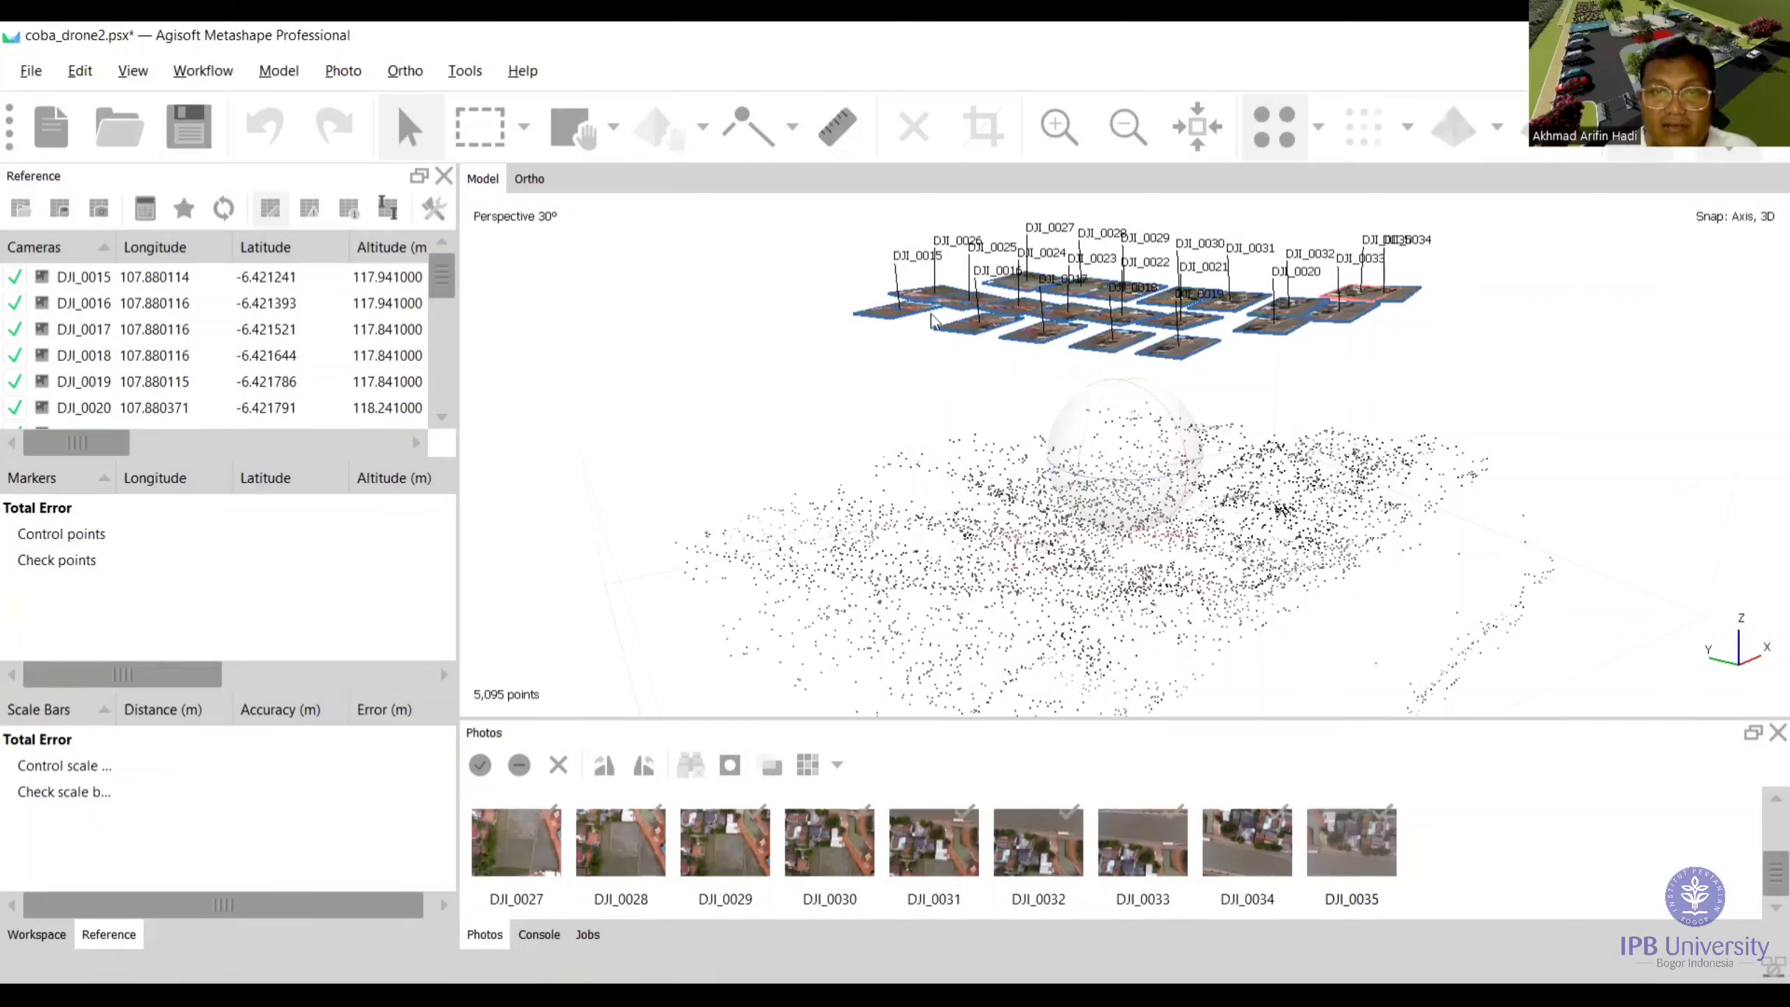
right_click(914, 523)
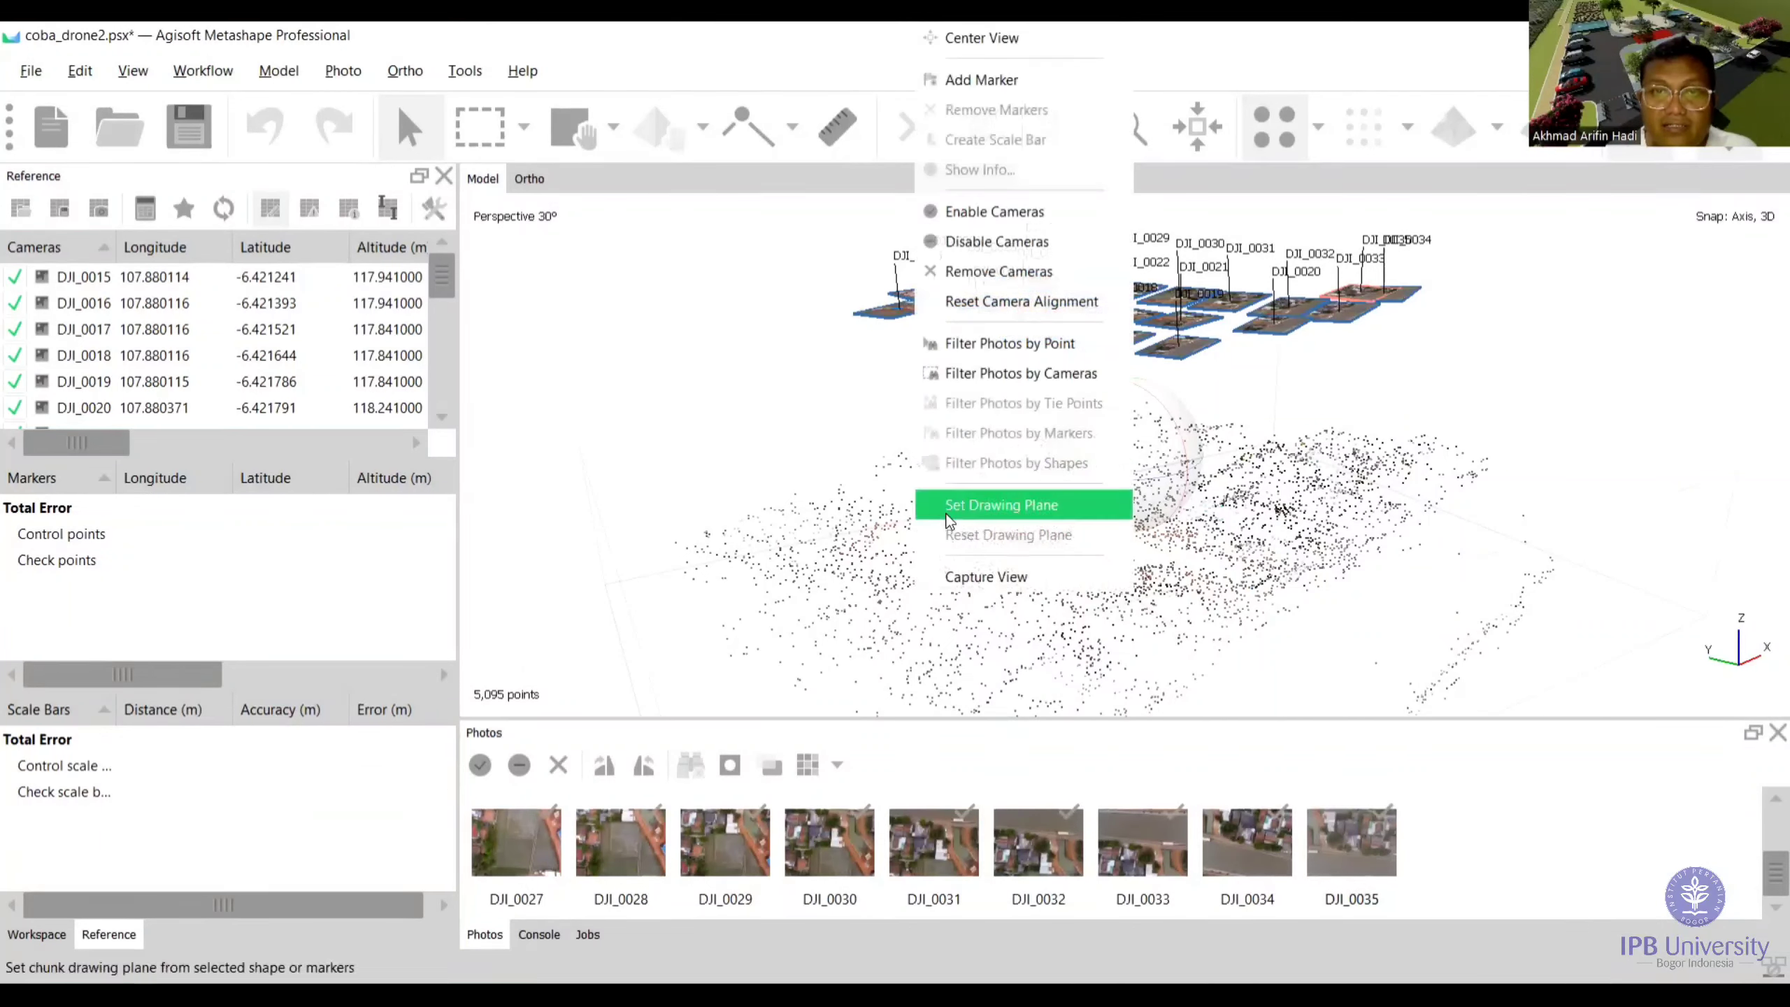
click(1362, 520)
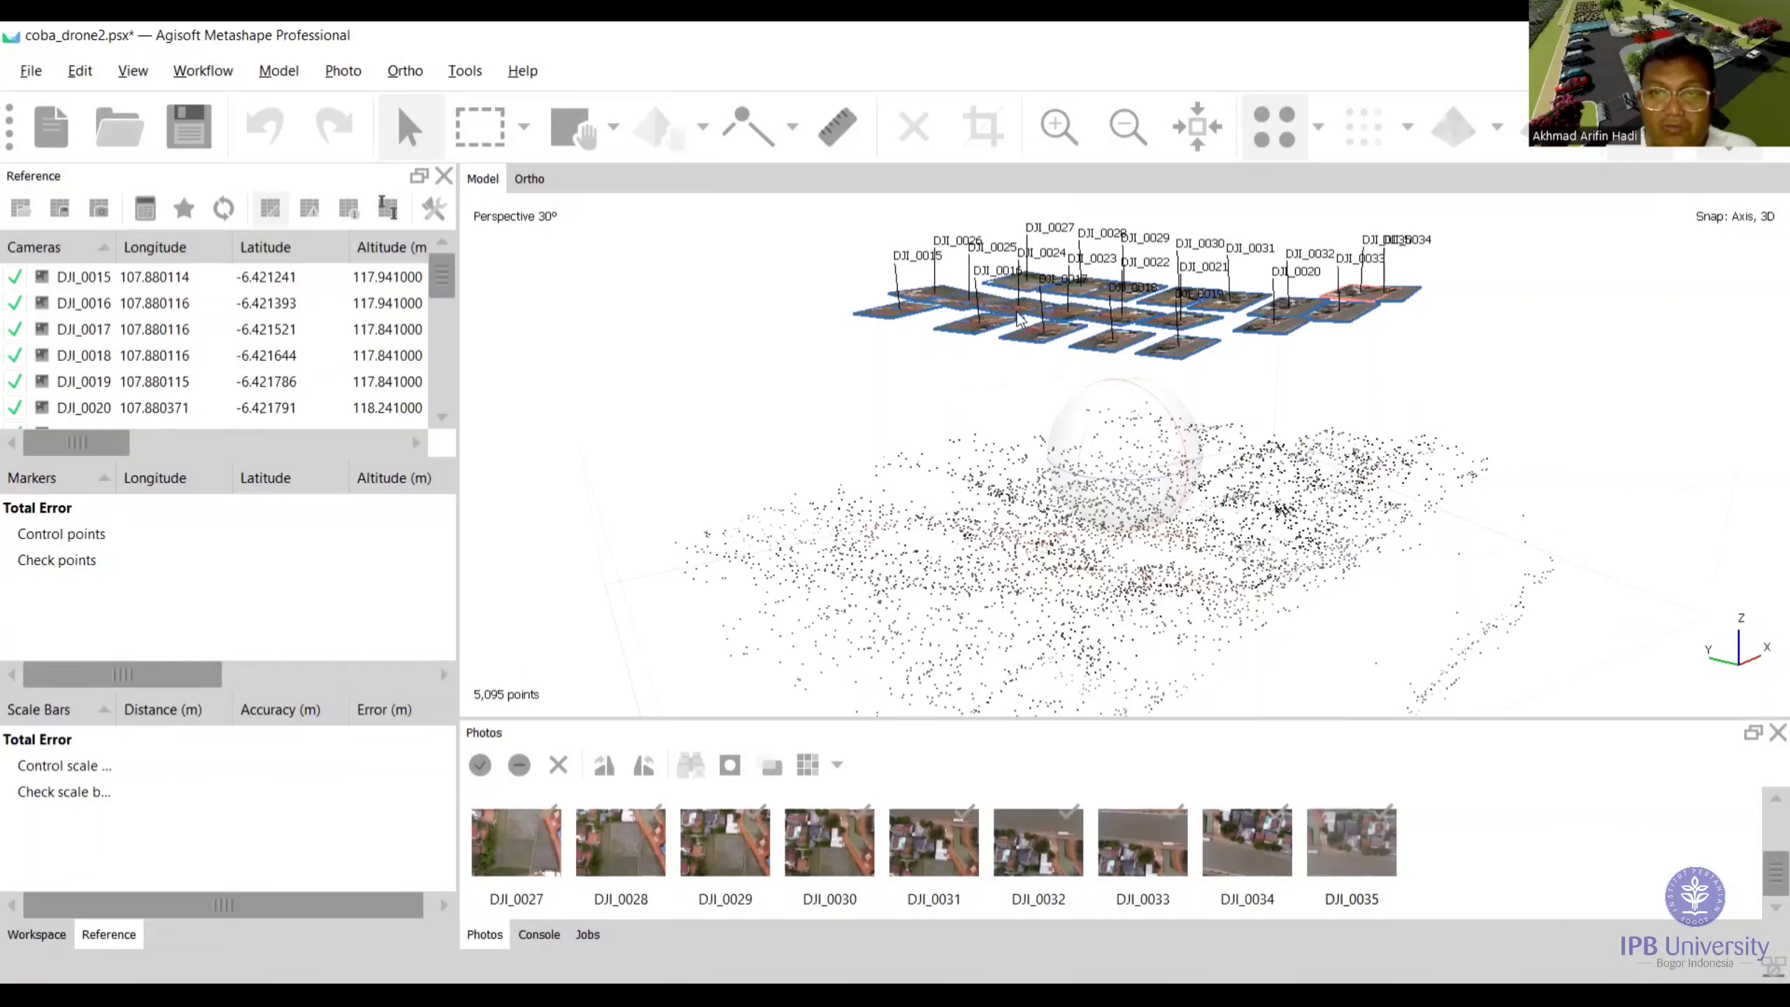
drag(1214, 315, 1170, 453)
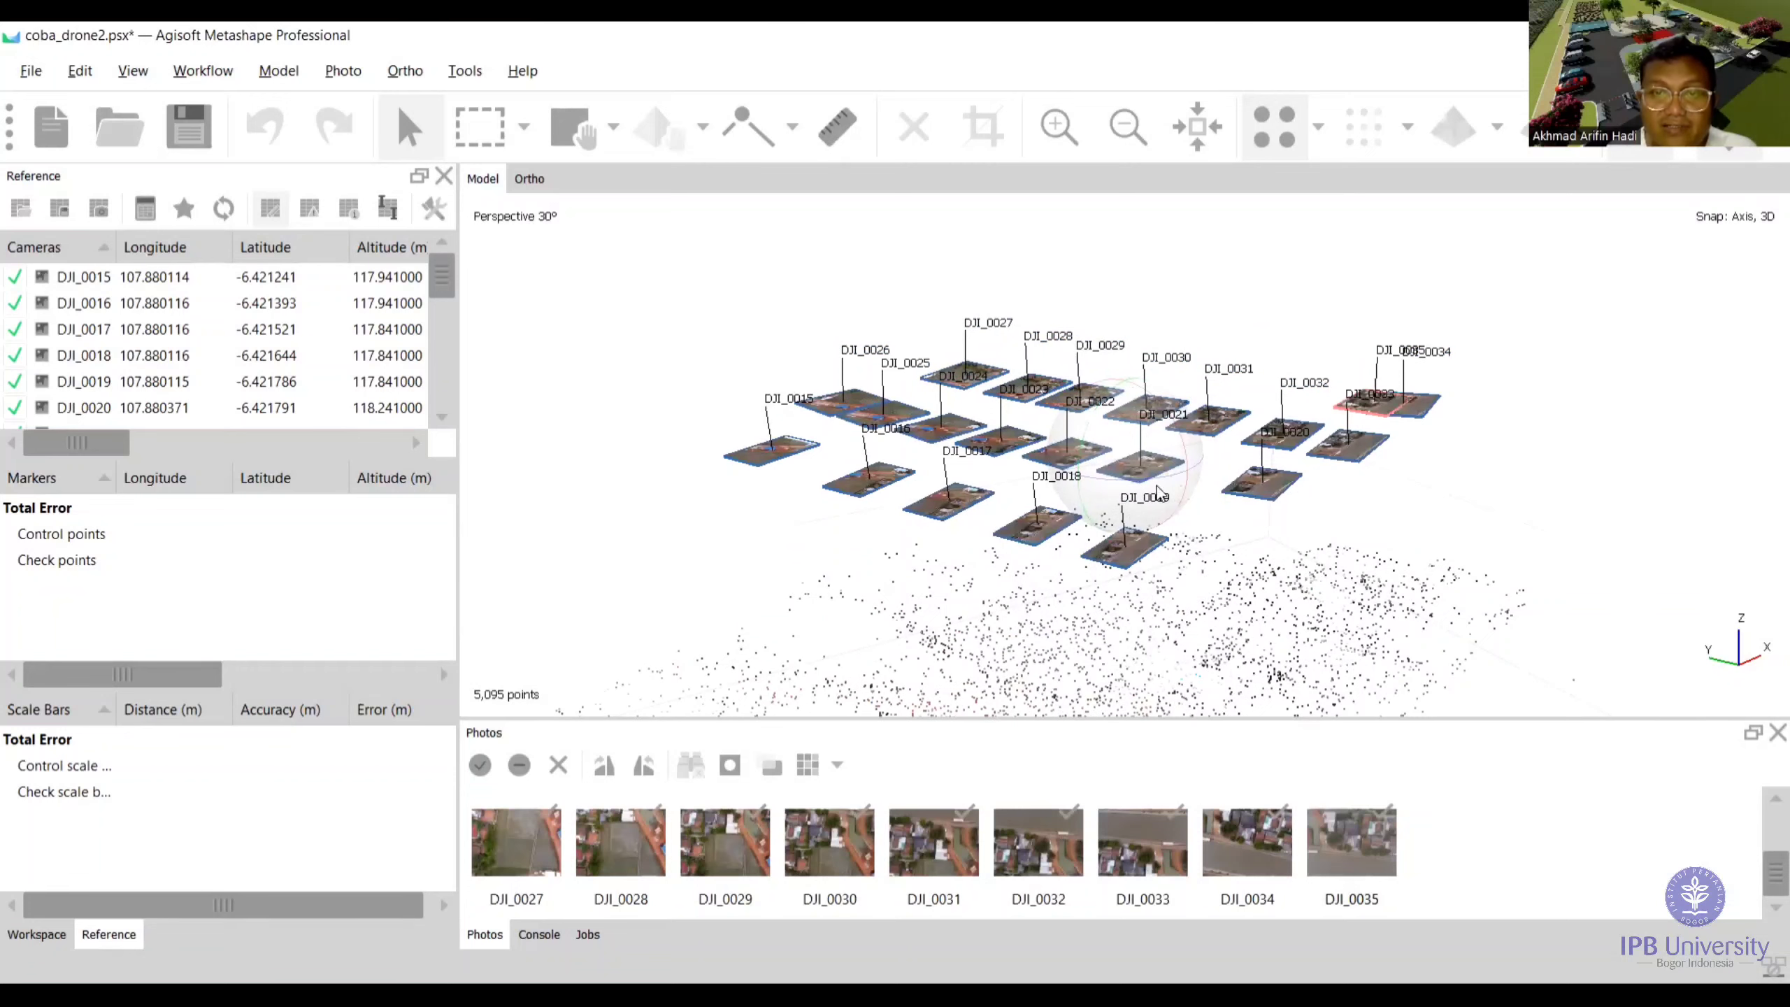
scroll(815, 467, up, 2)
scroll(815, 467, up, 2)
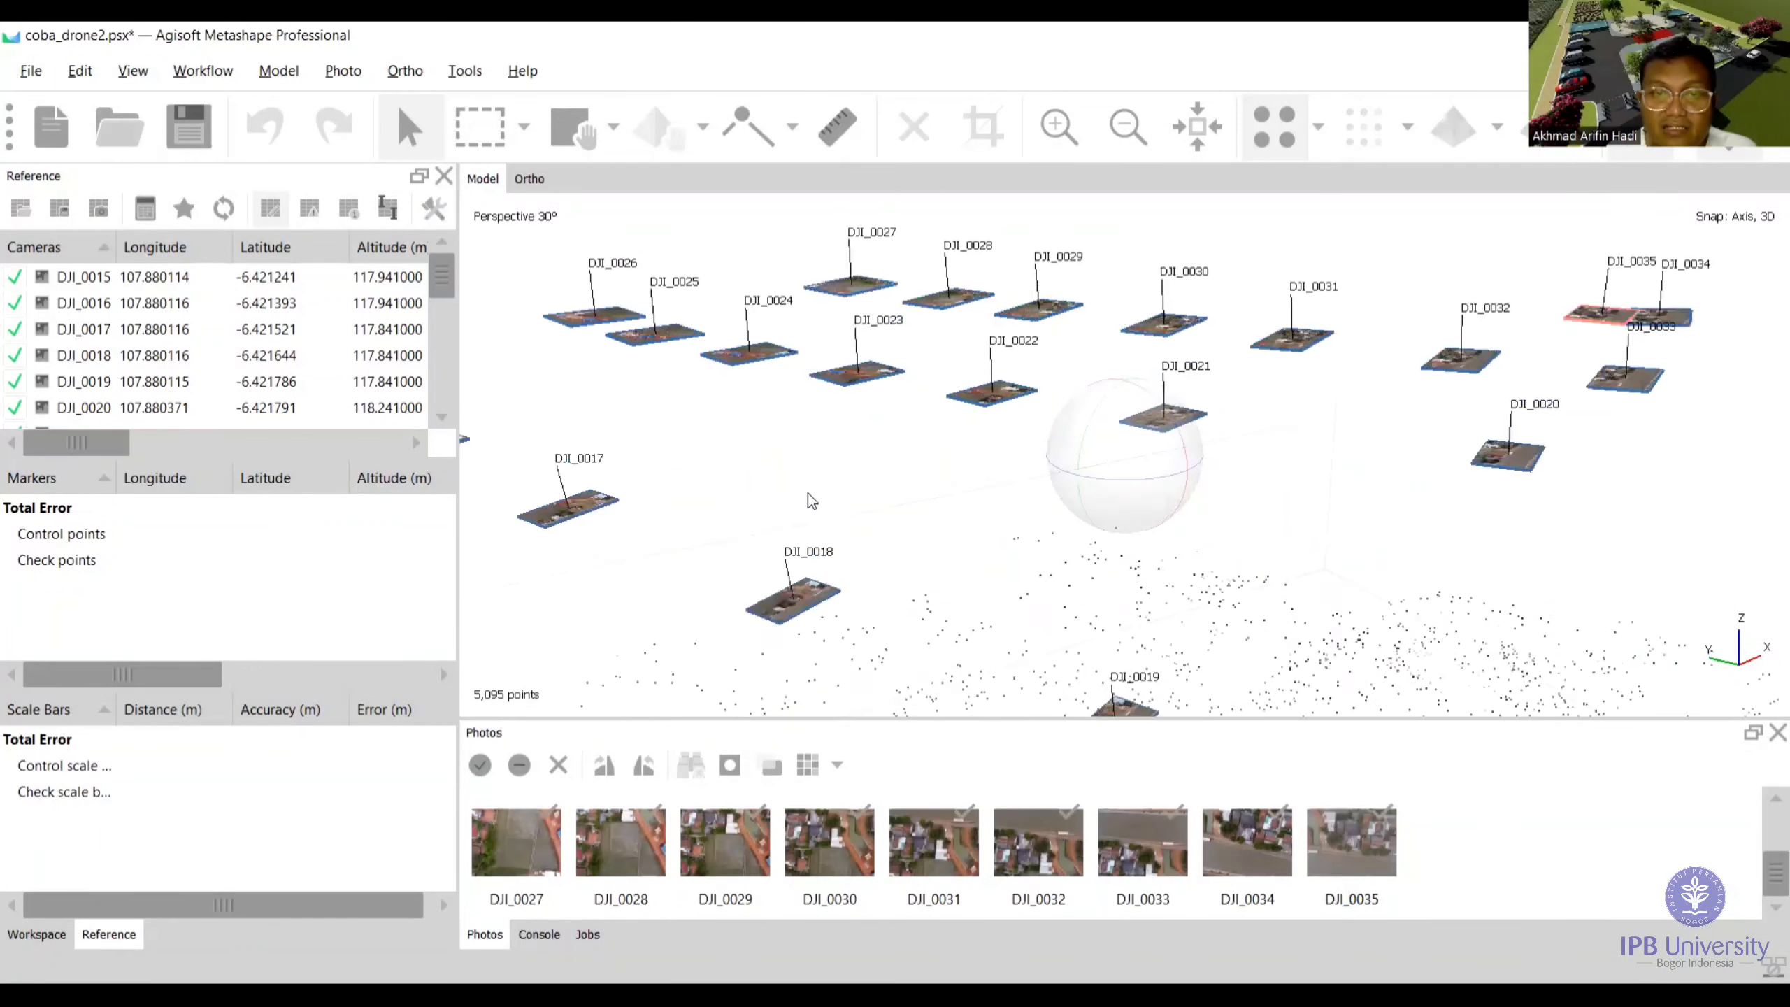
scroll(948, 513, up, 1)
scroll(948, 513, down, 1)
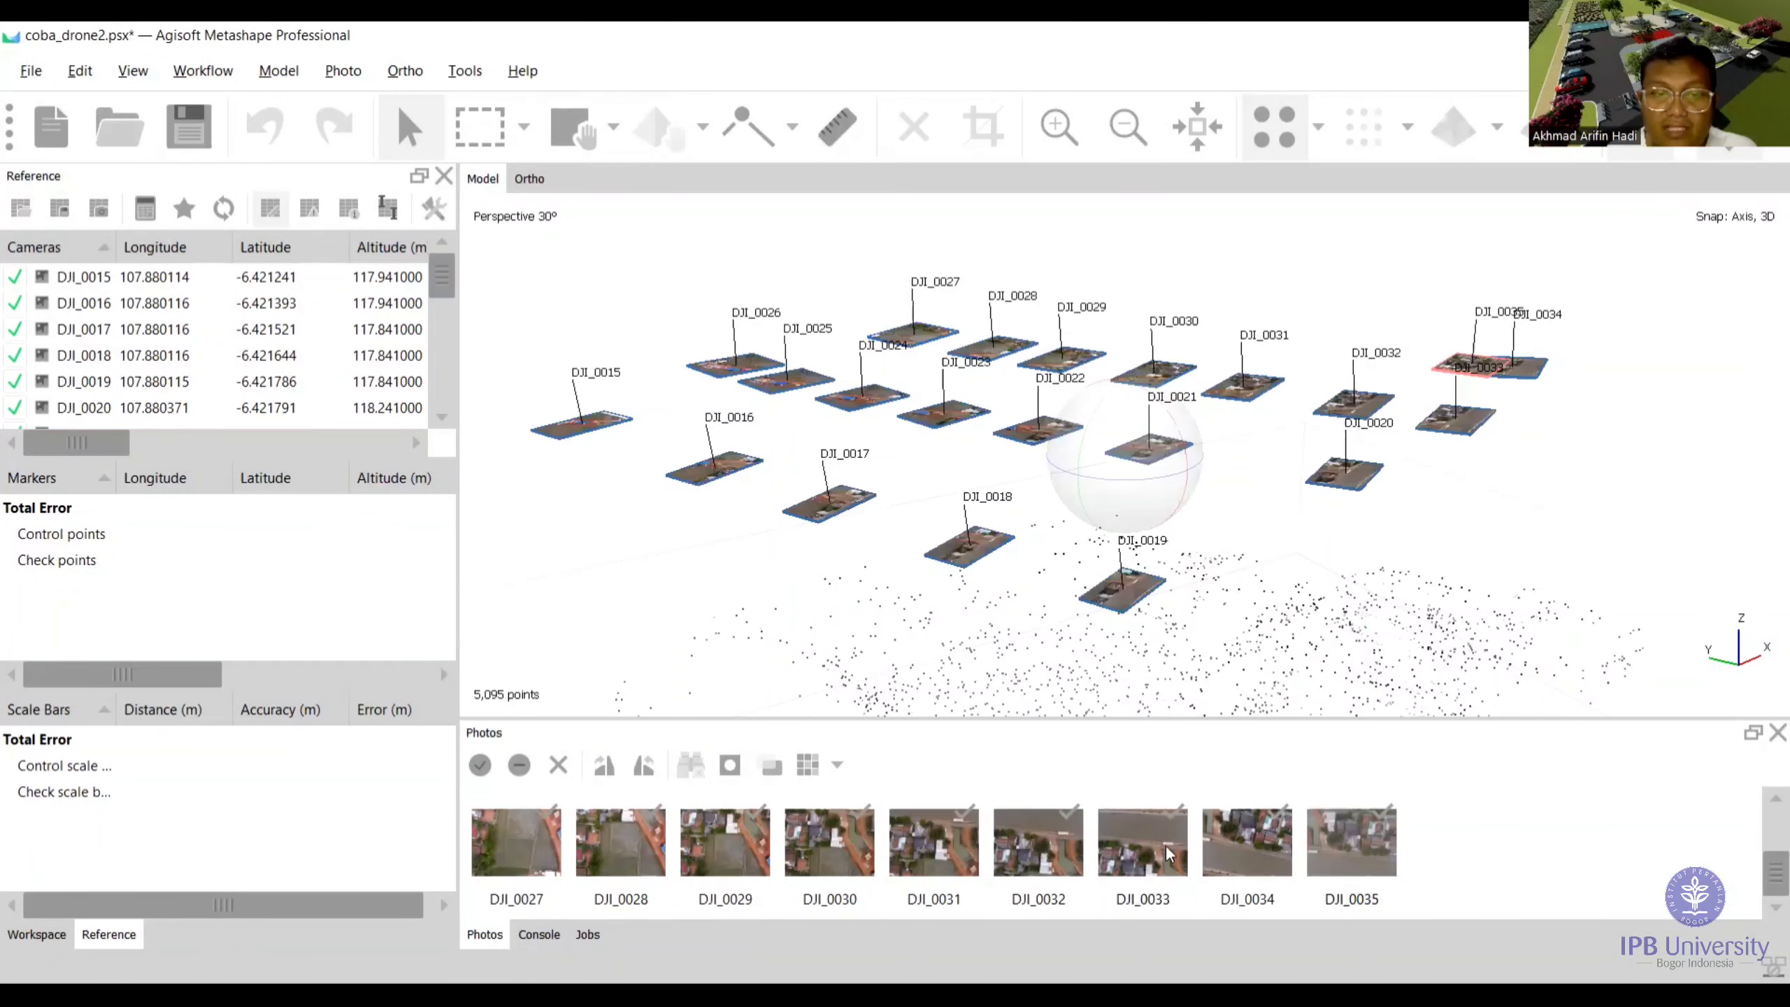
Locate photo DJI_0018 among the aligned cameras and view its position above the tie point cloud
scroll(1167, 846, up, 2)
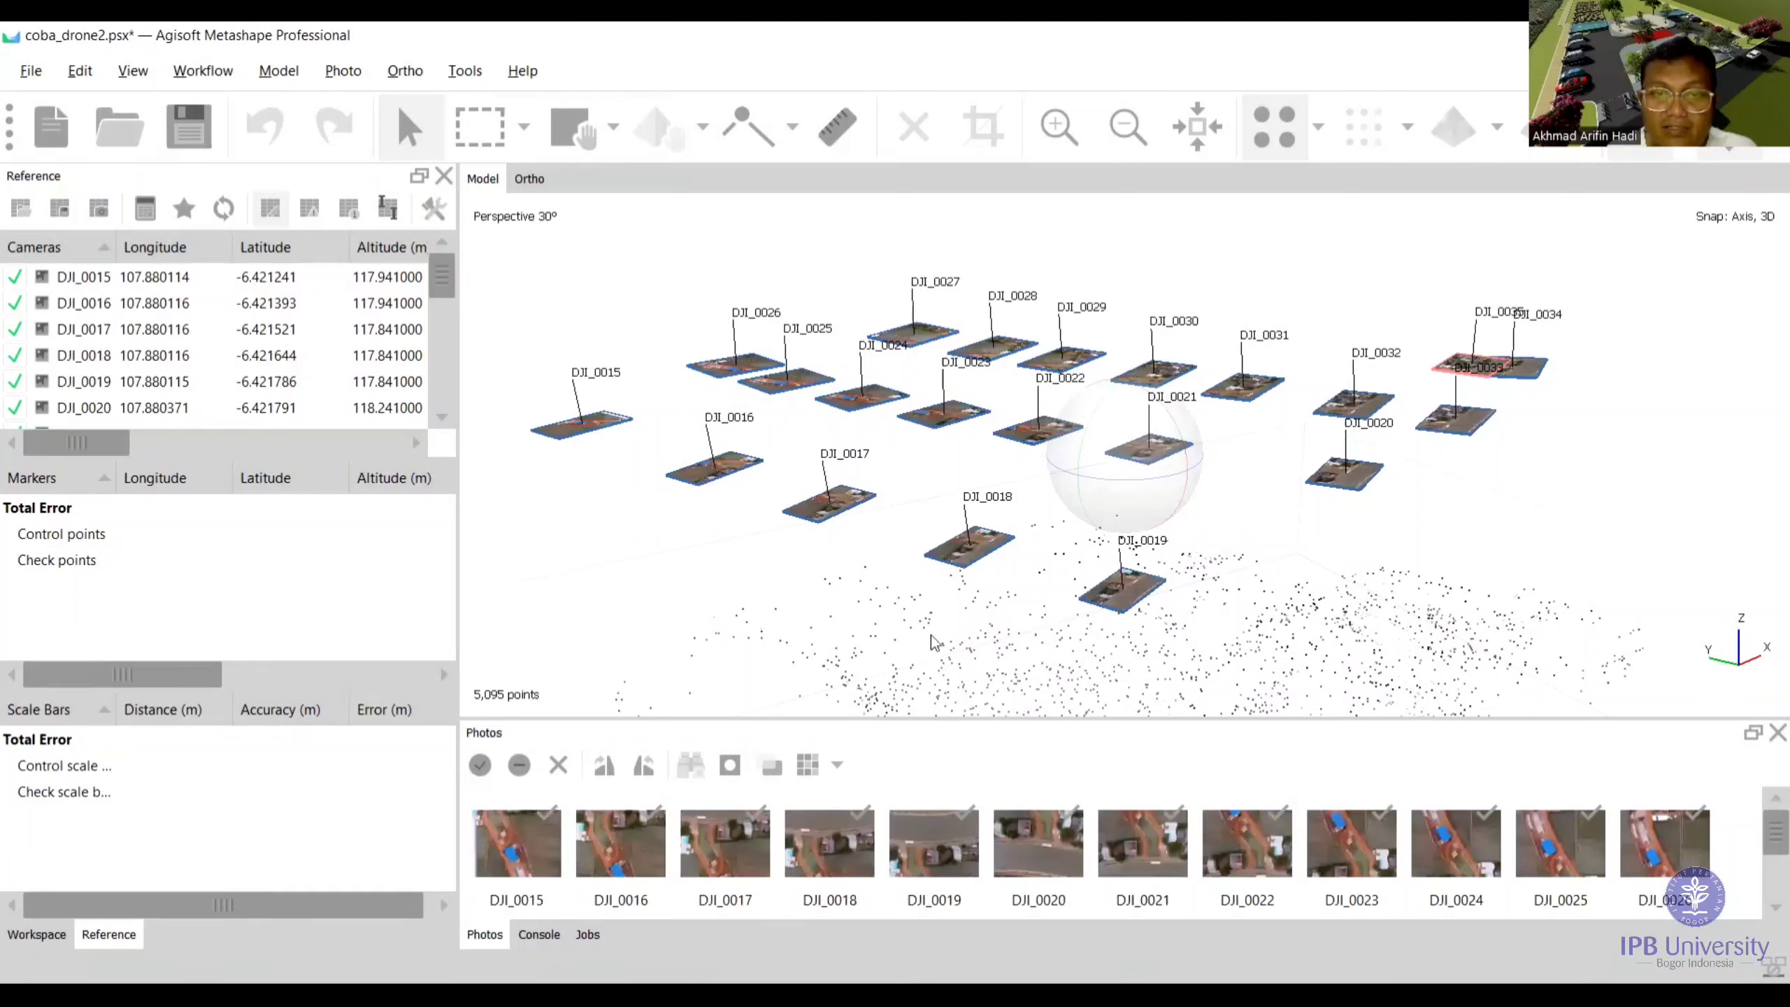
click(848, 841)
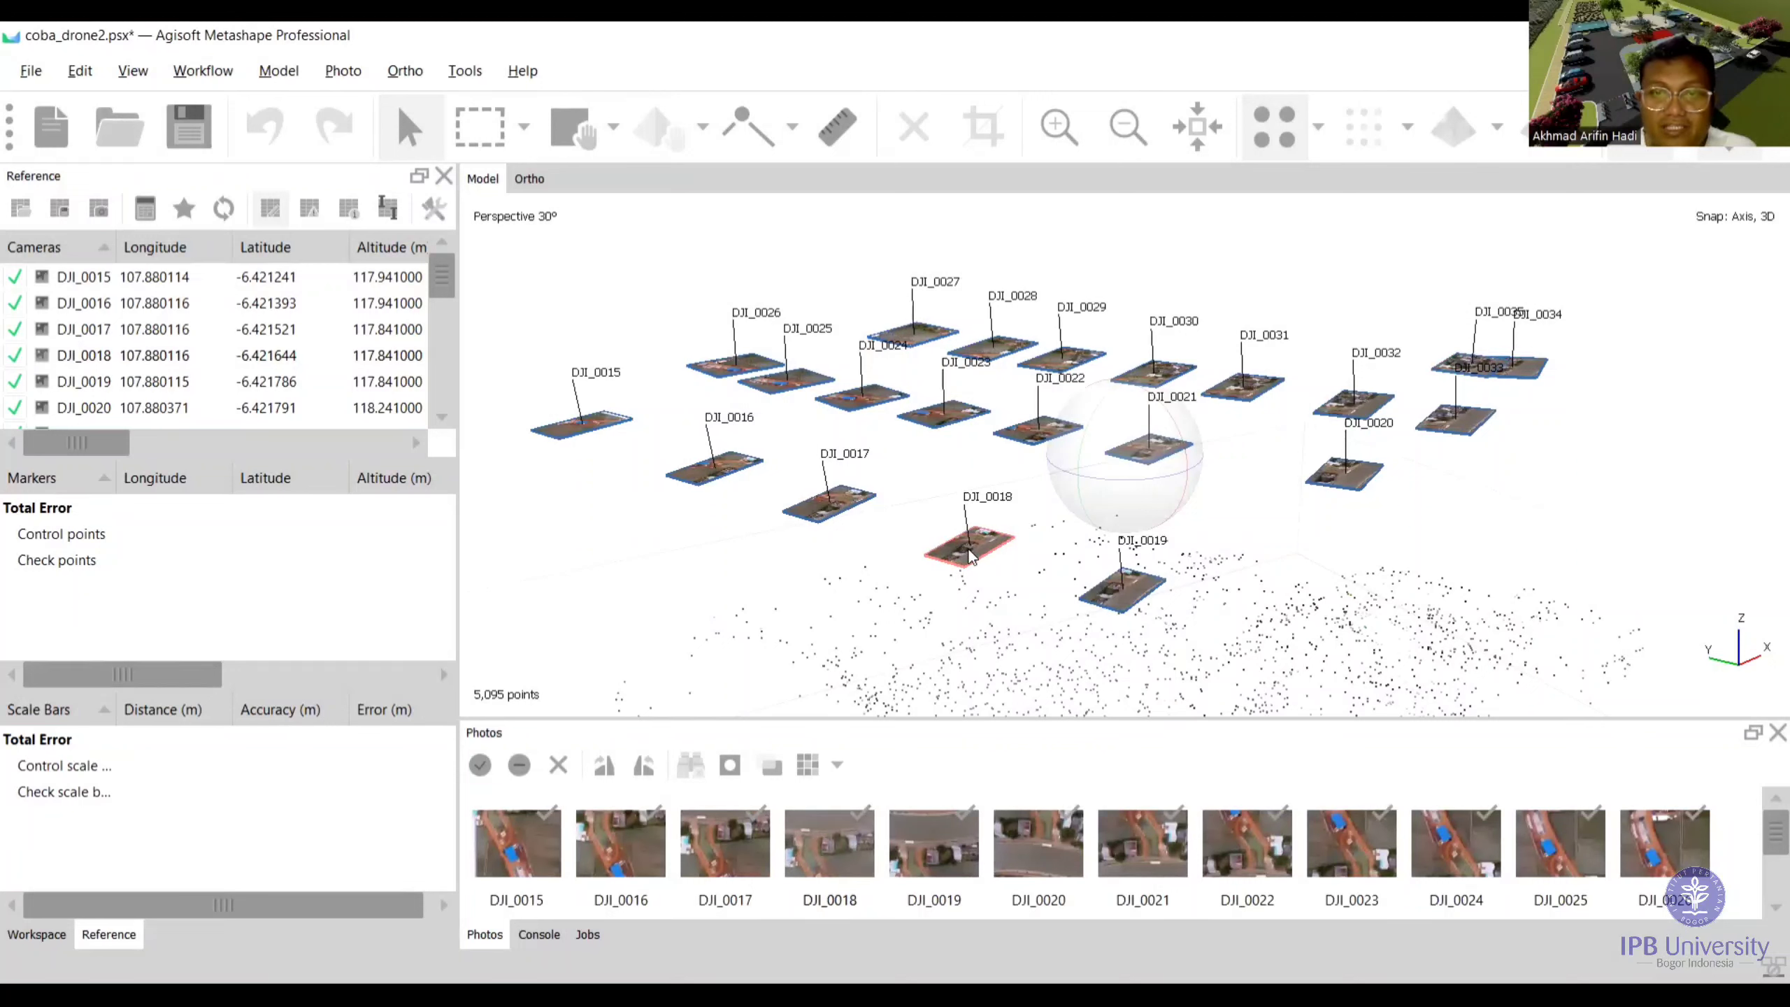
scroll(1127, 346, down, 2)
scroll(1088, 466, down, 1)
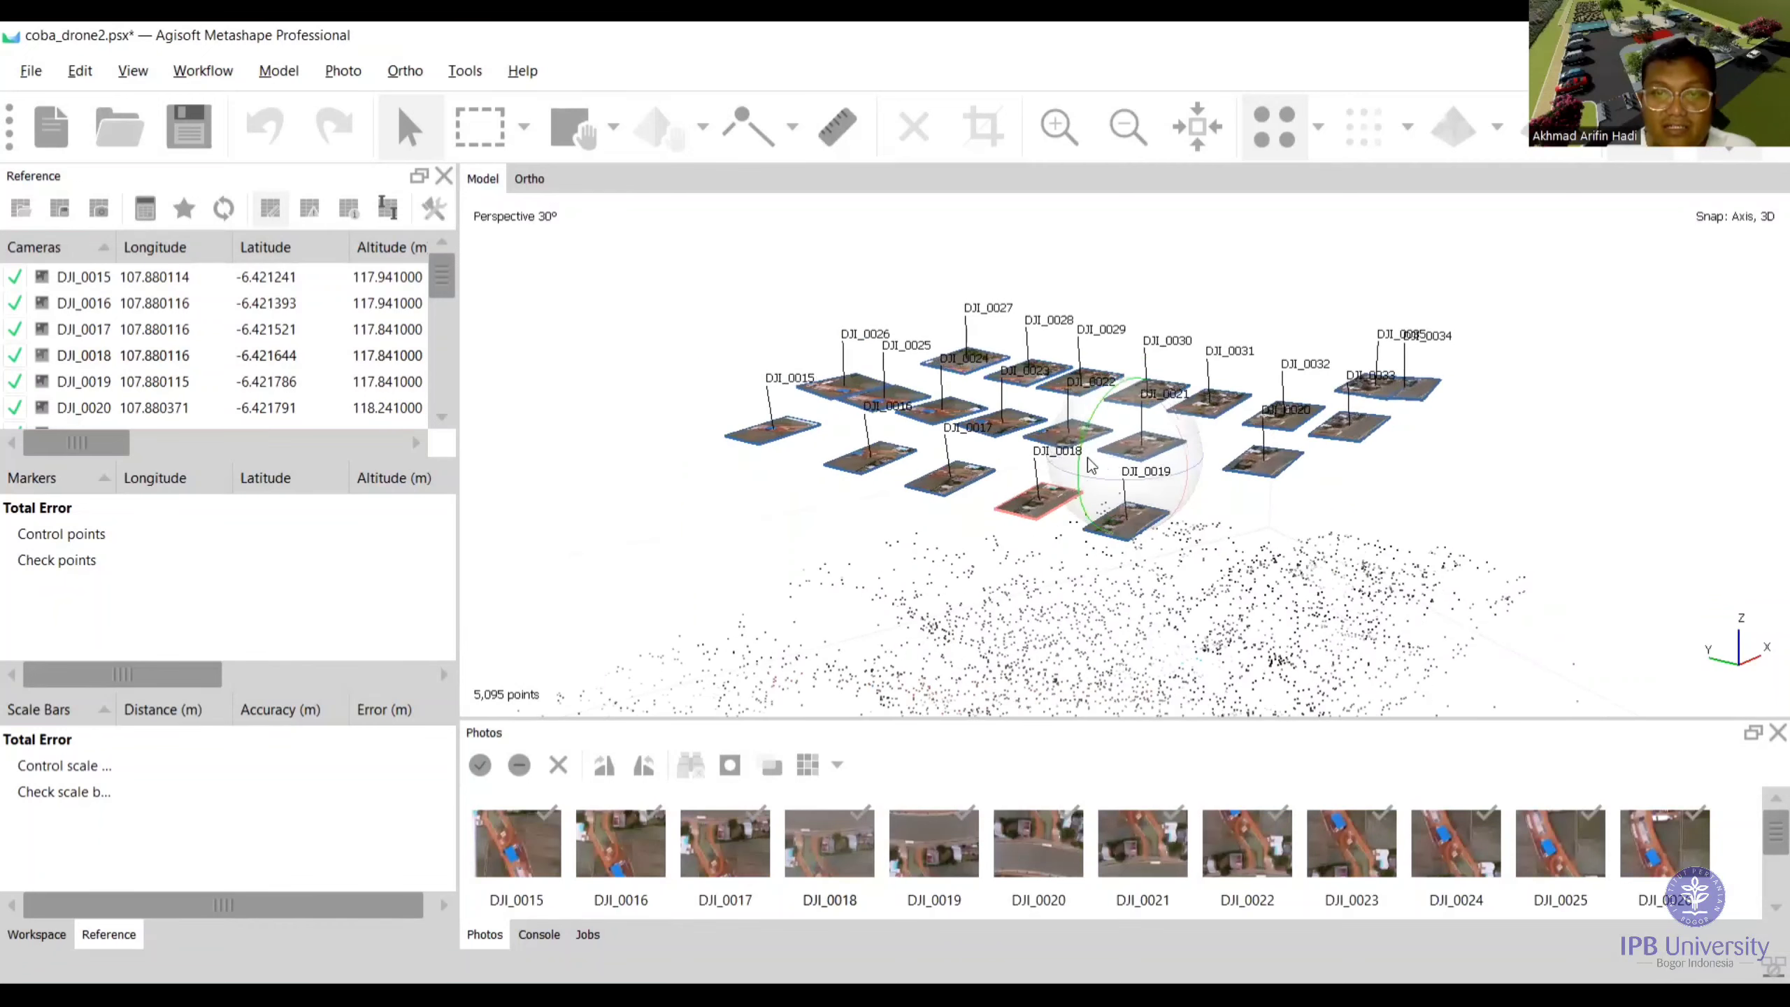
middle_drag(1088, 462, 1126, 314)
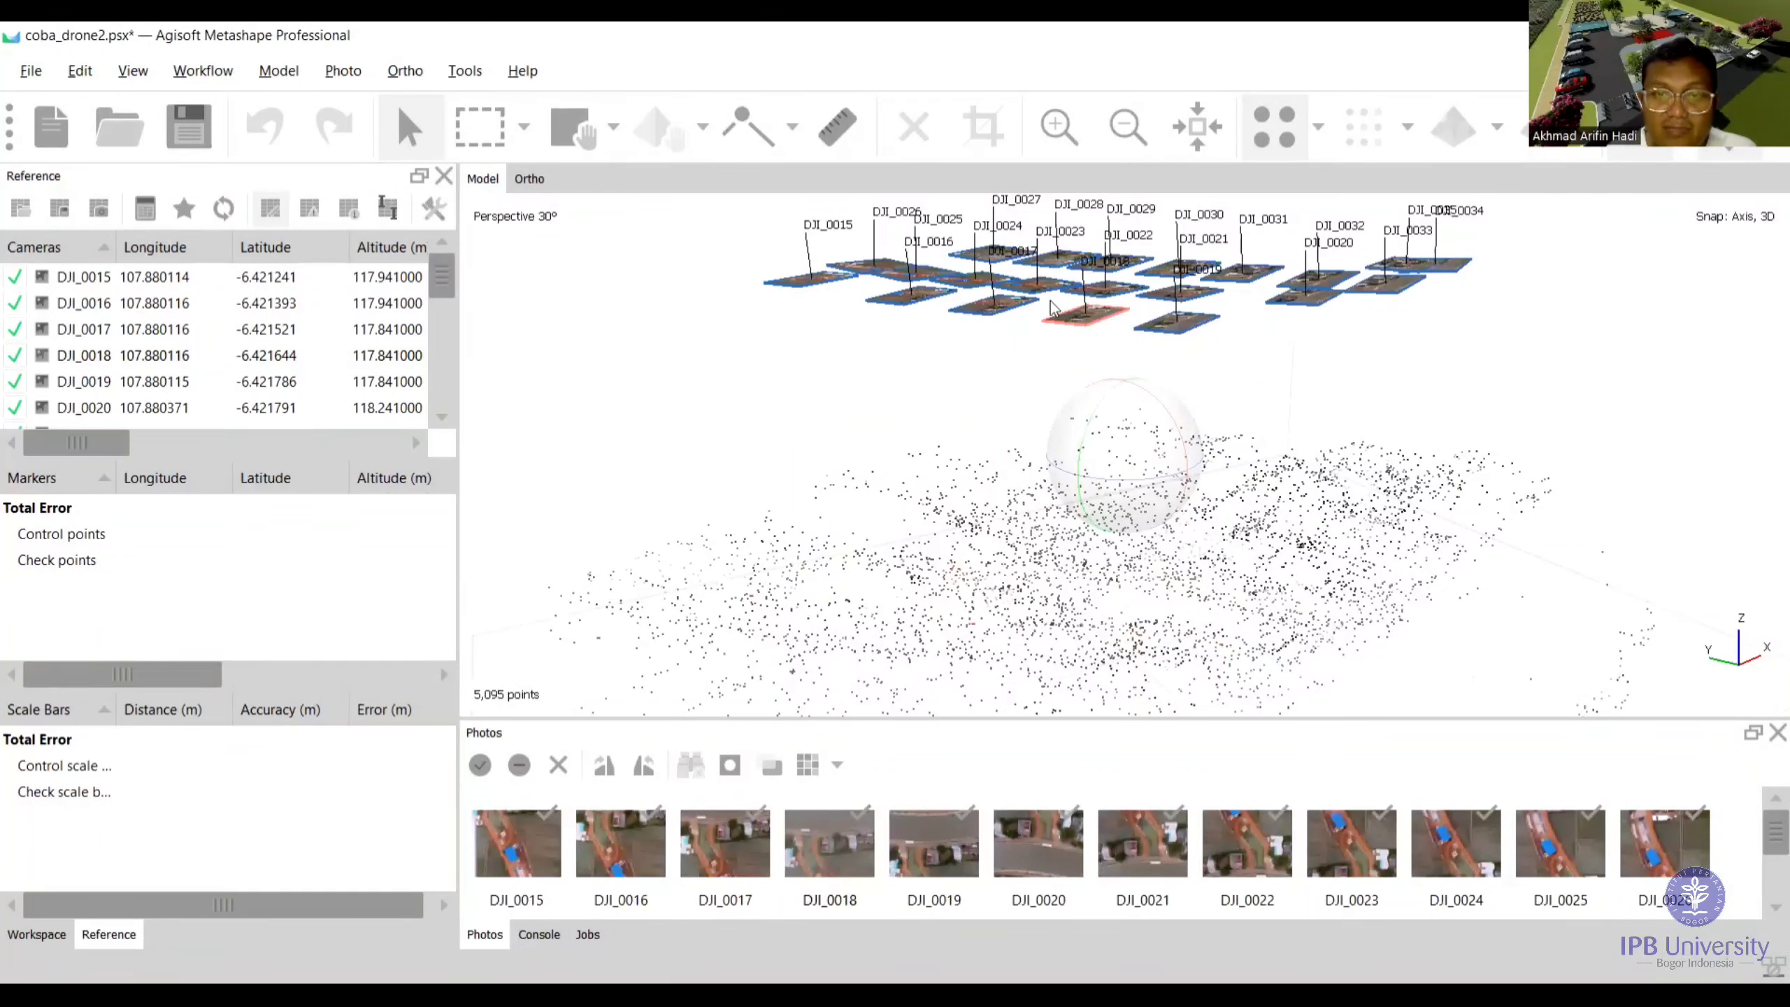
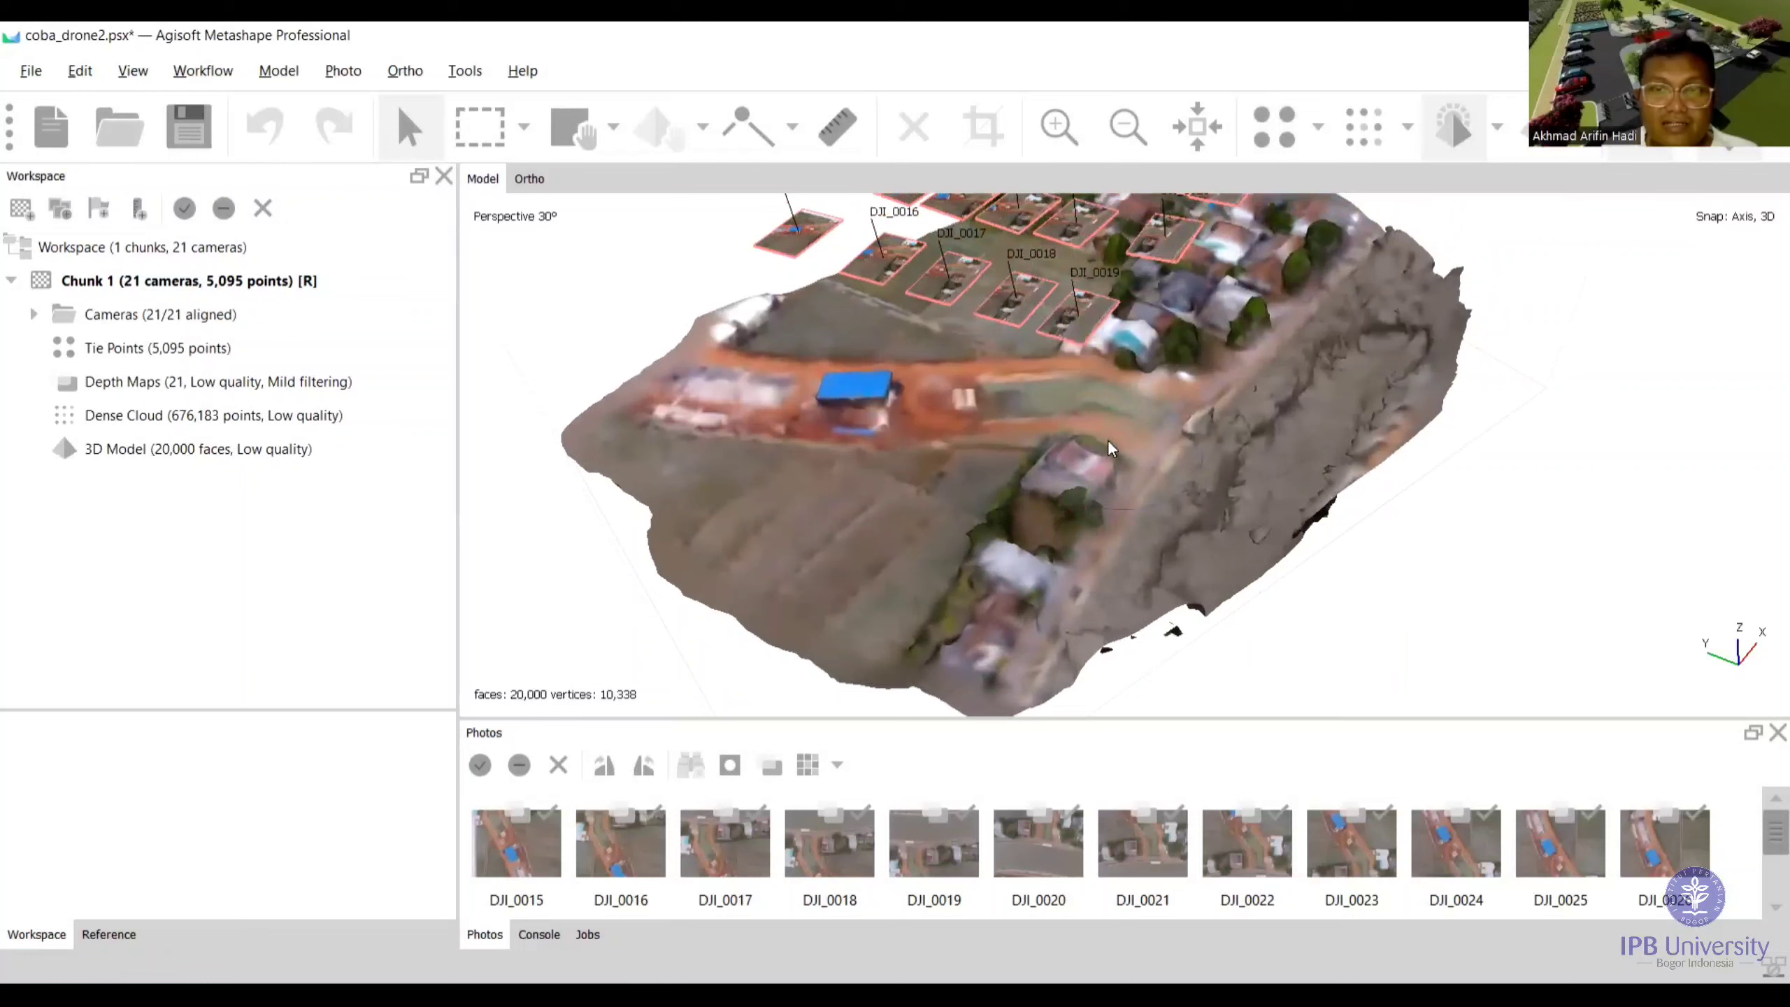
Inspect the untextured 3D model from a lower angle and up close around the road and houses
drag(1099, 430, 1169, 404)
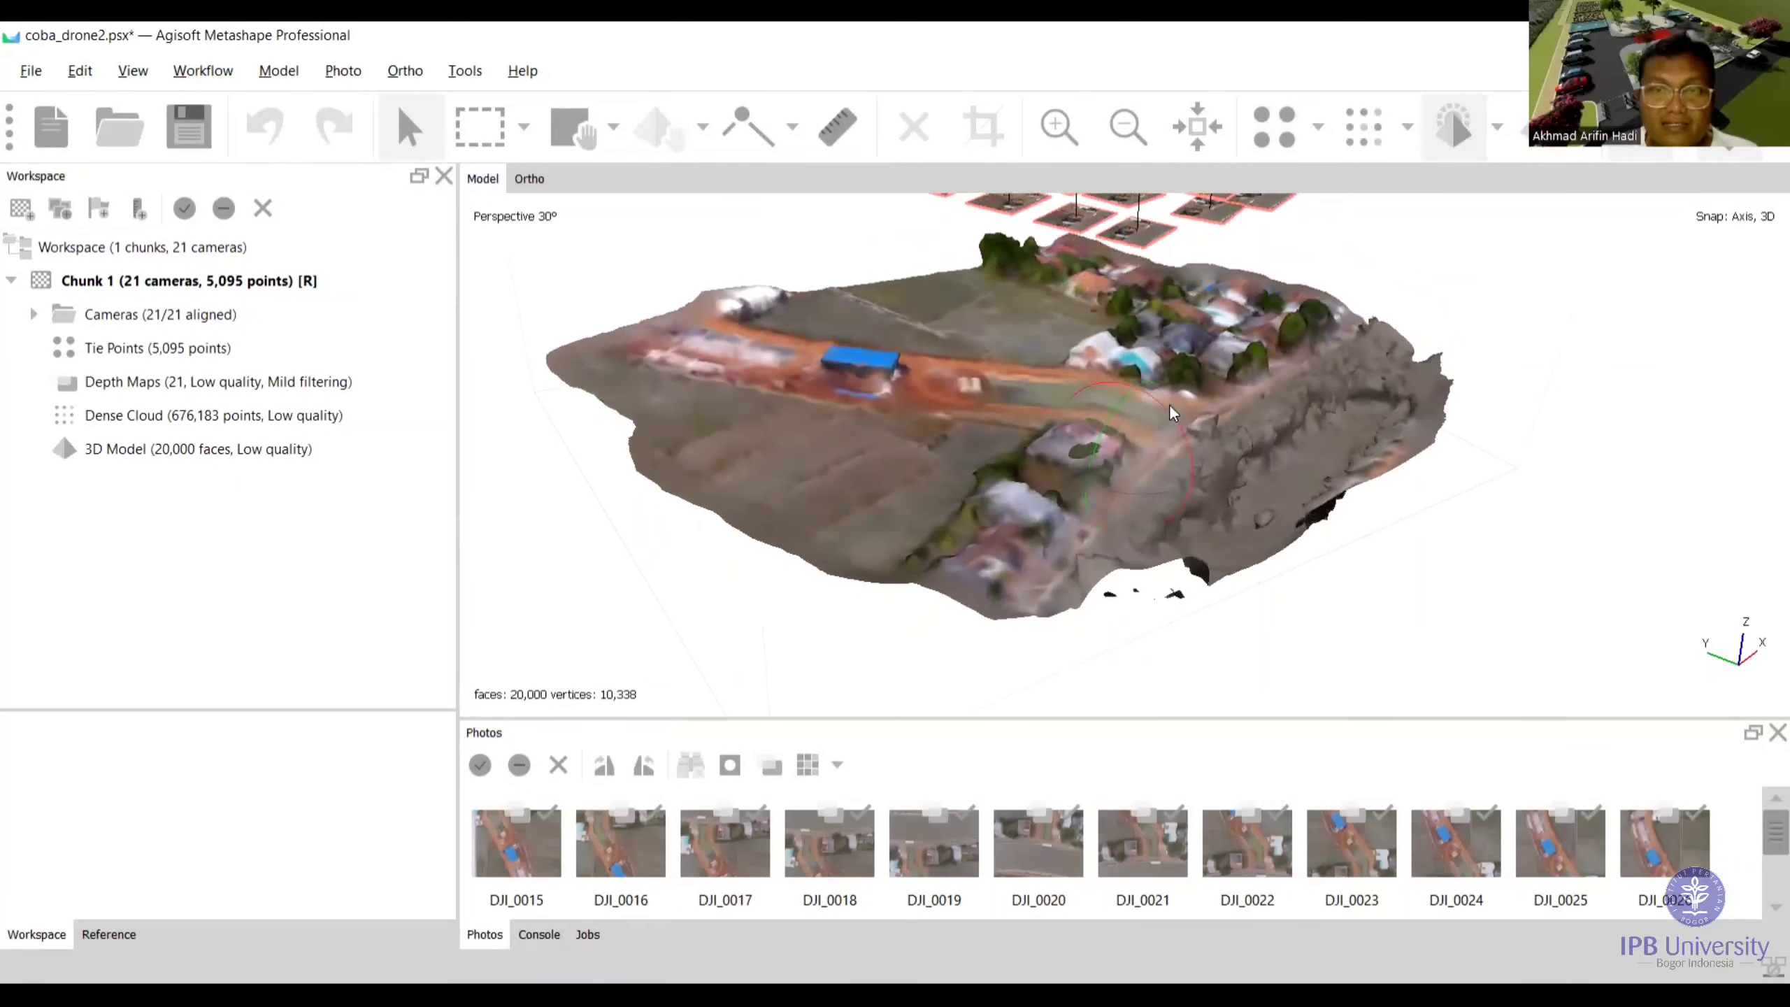
scroll(1113, 378, up, 4)
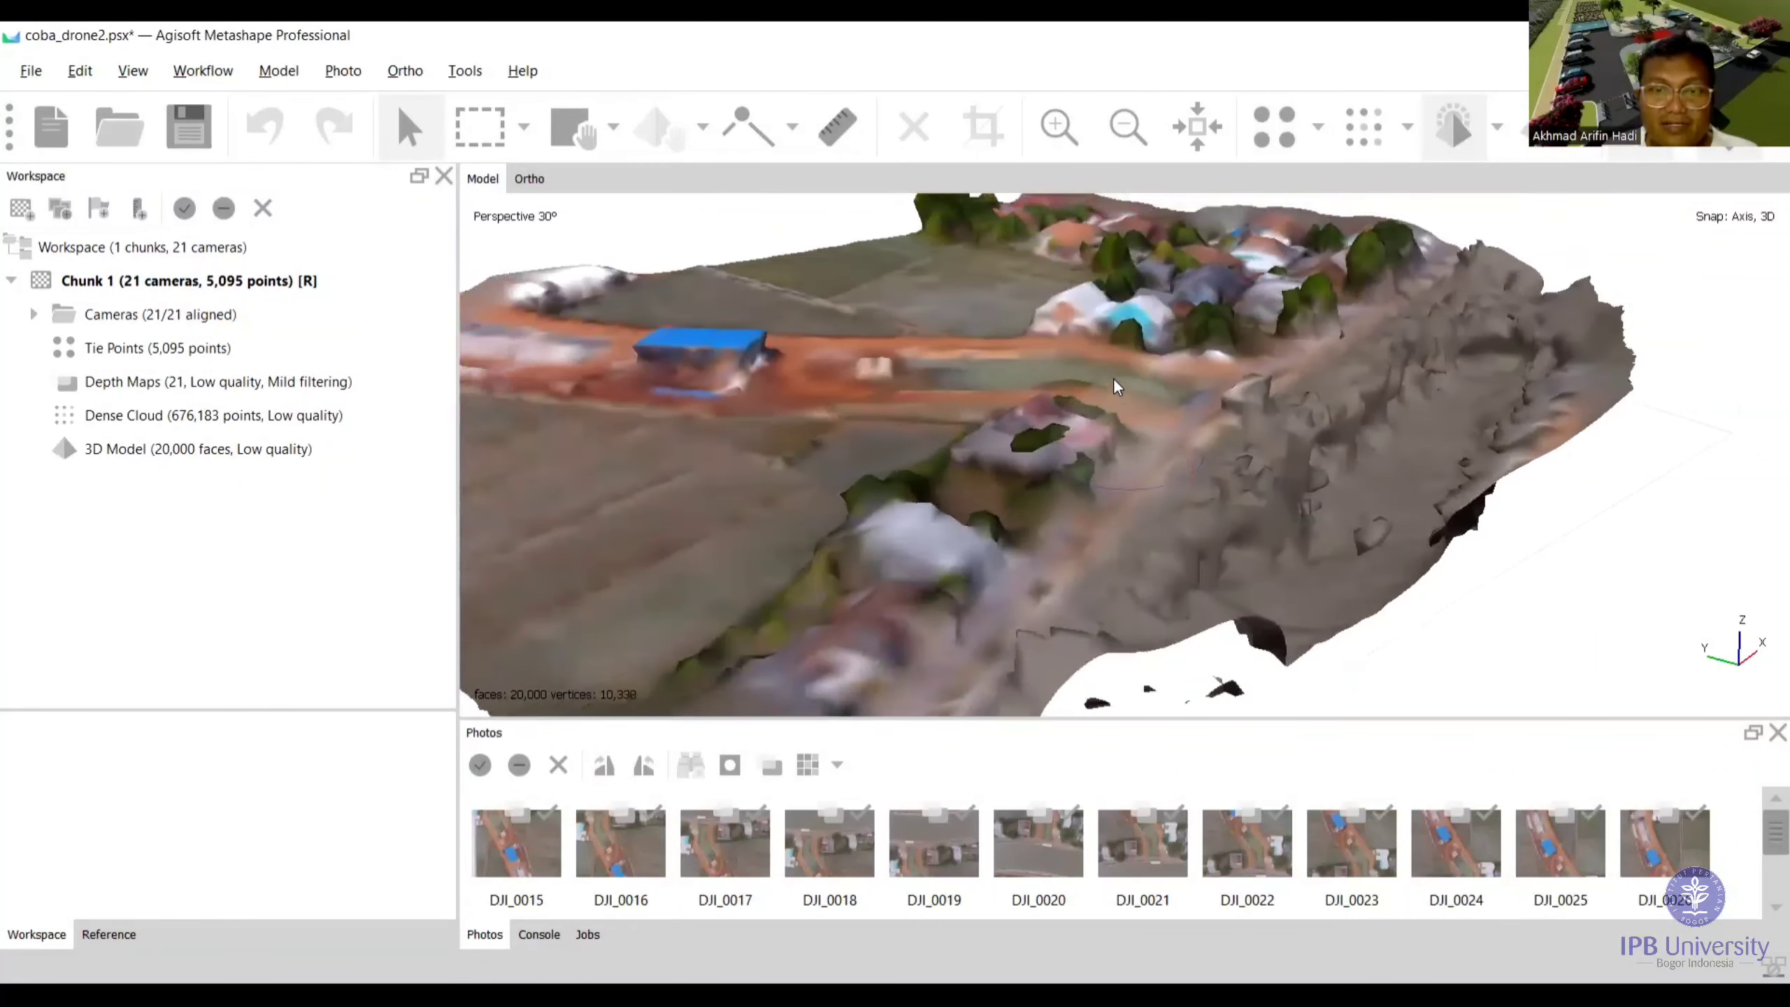
scroll(1113, 381, down, 1)
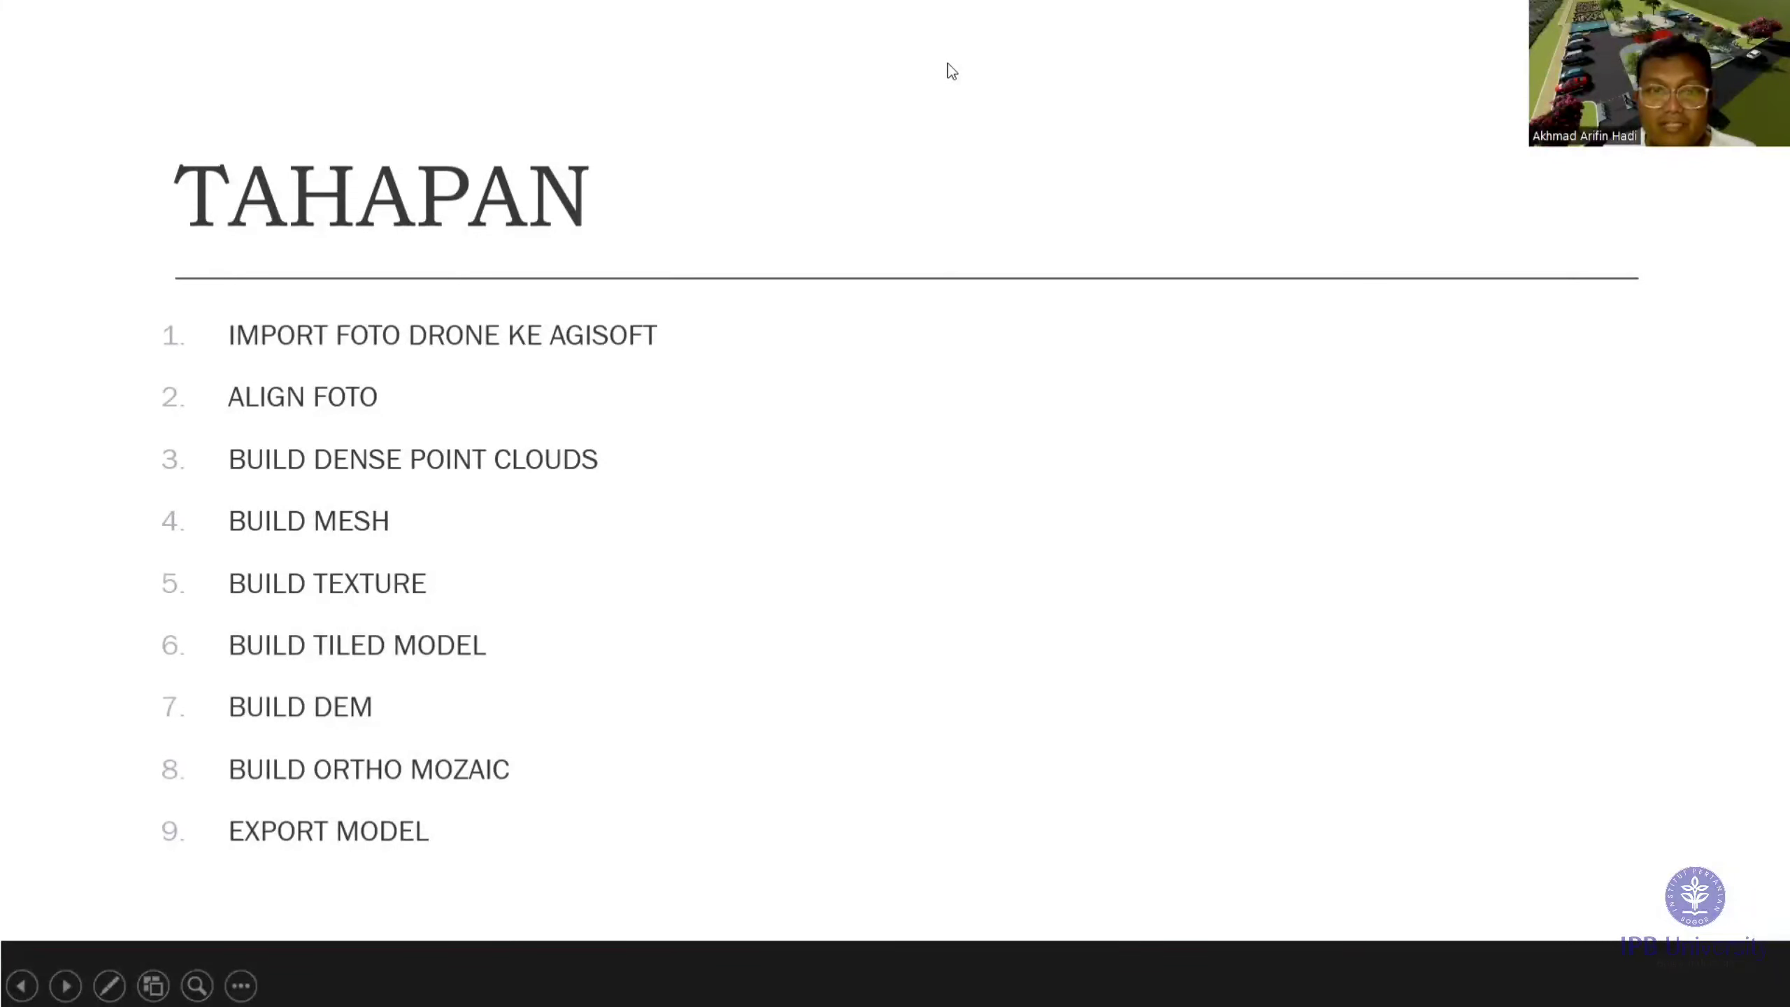
key(alt+Tab)
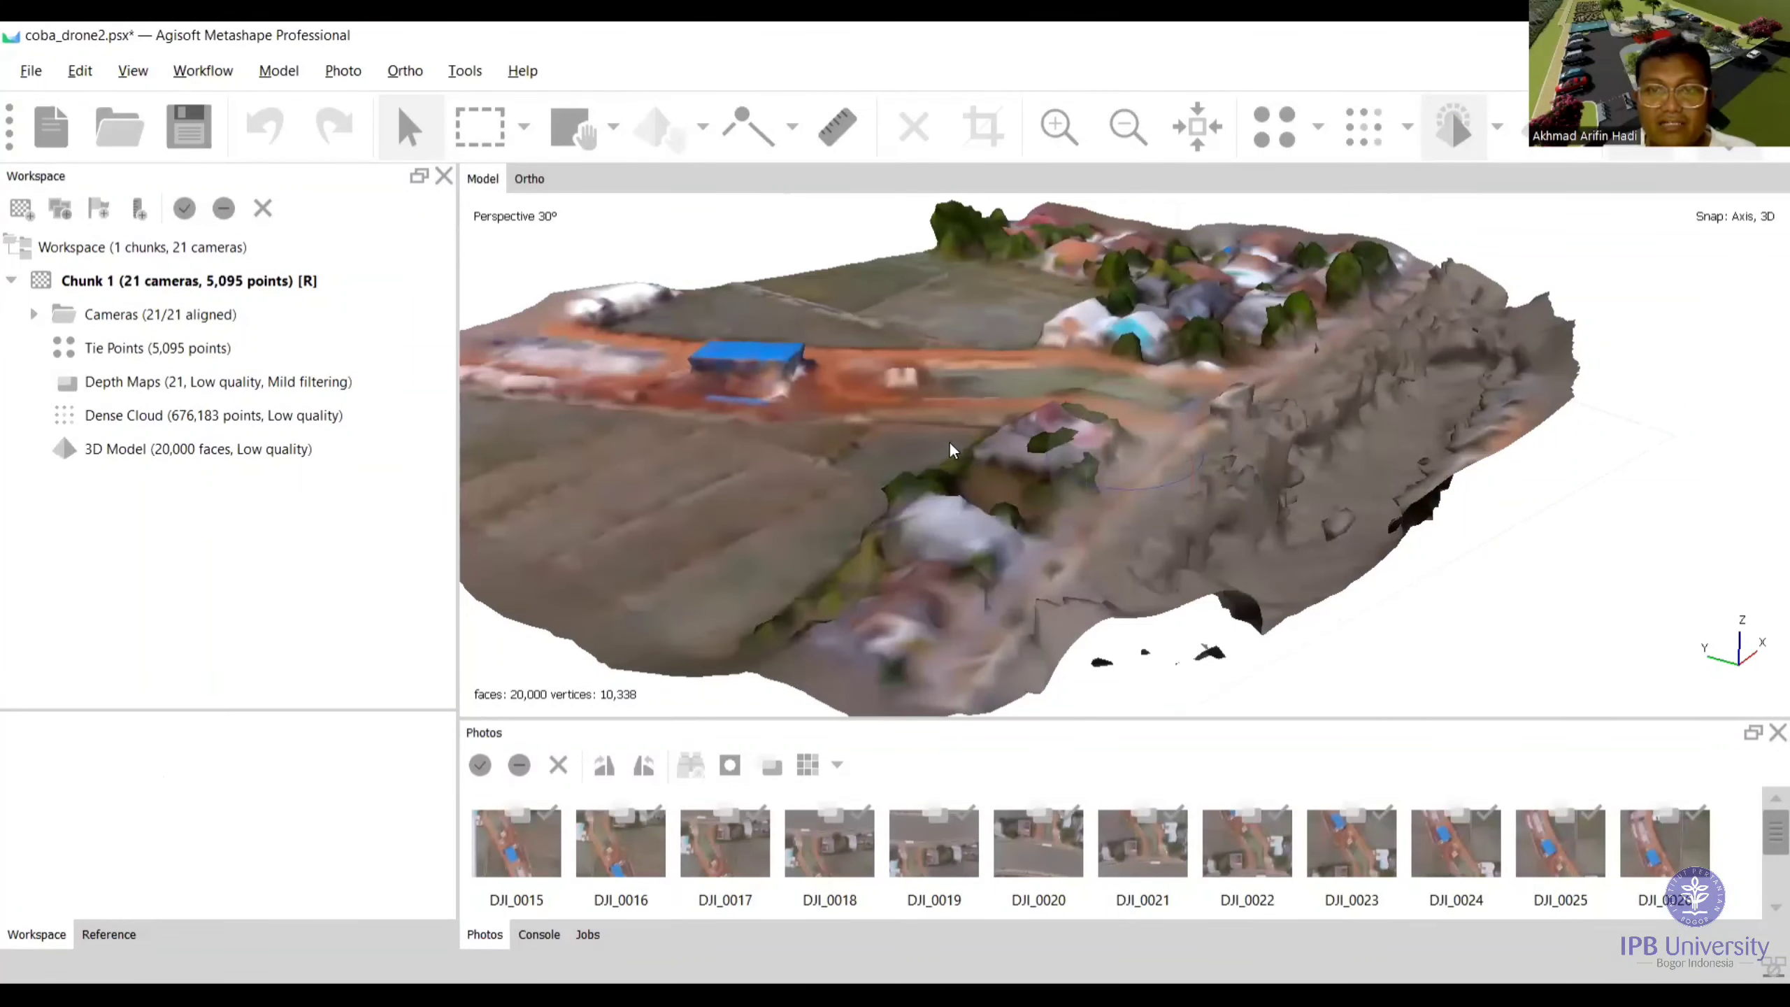
click(190, 73)
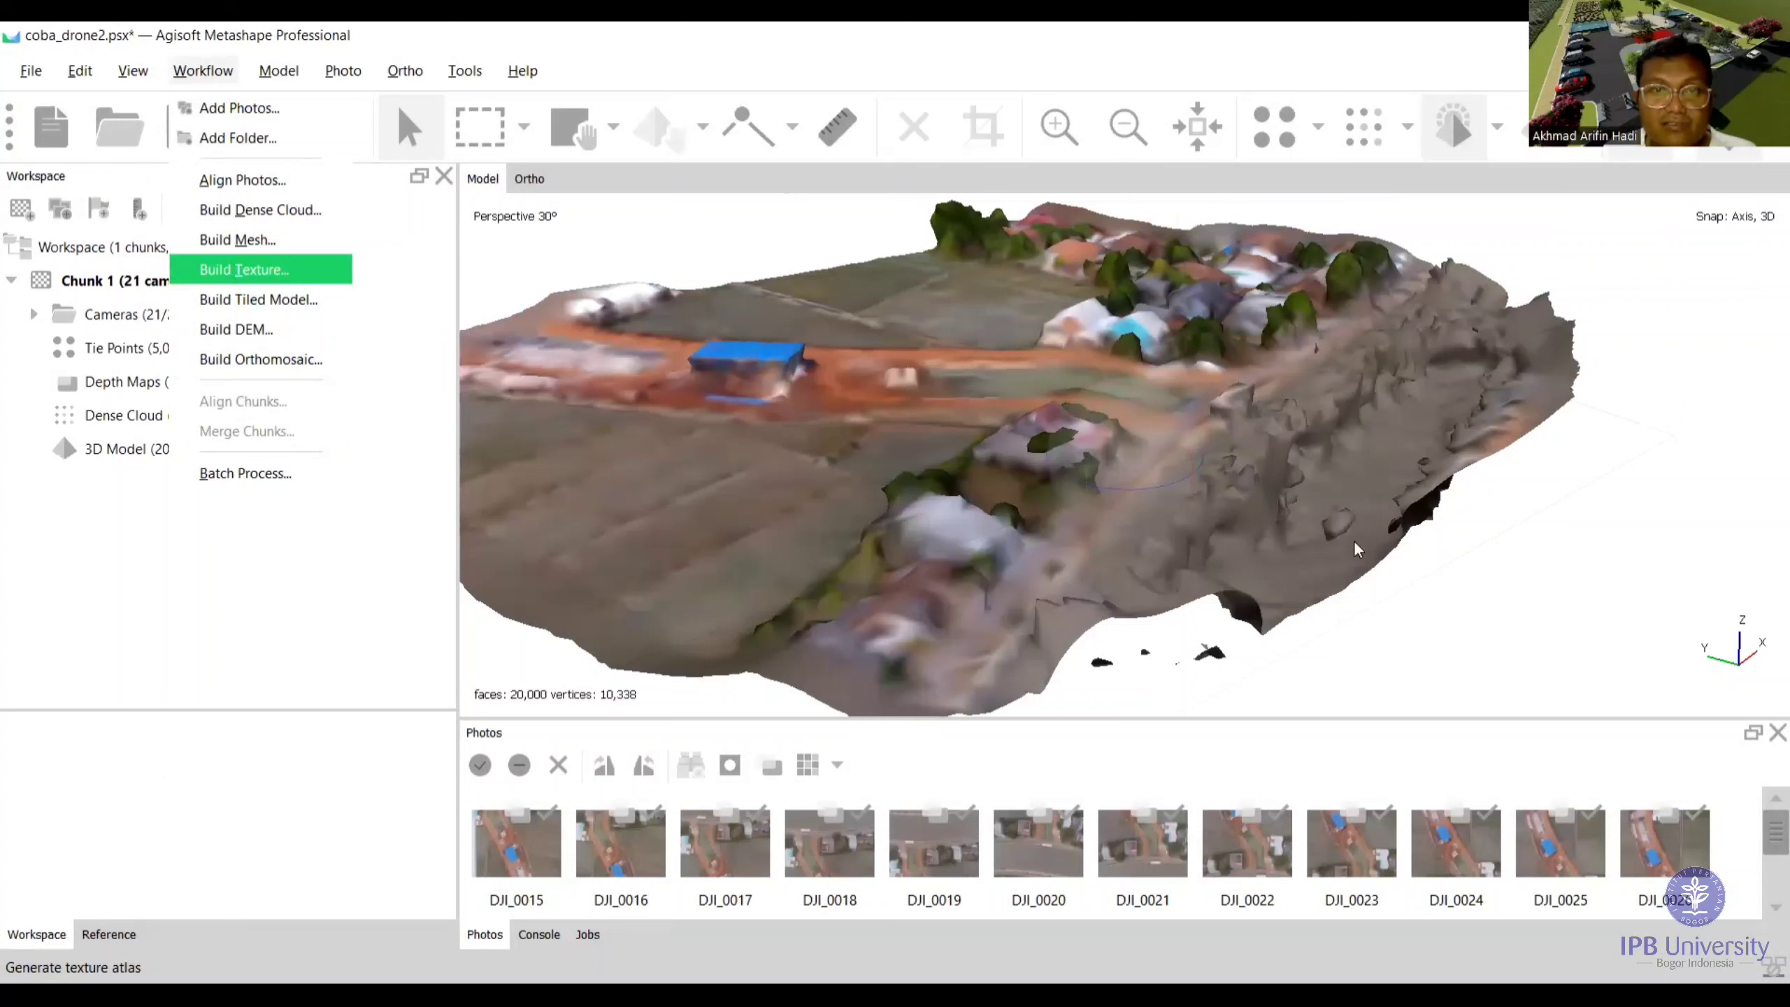
click(228, 268)
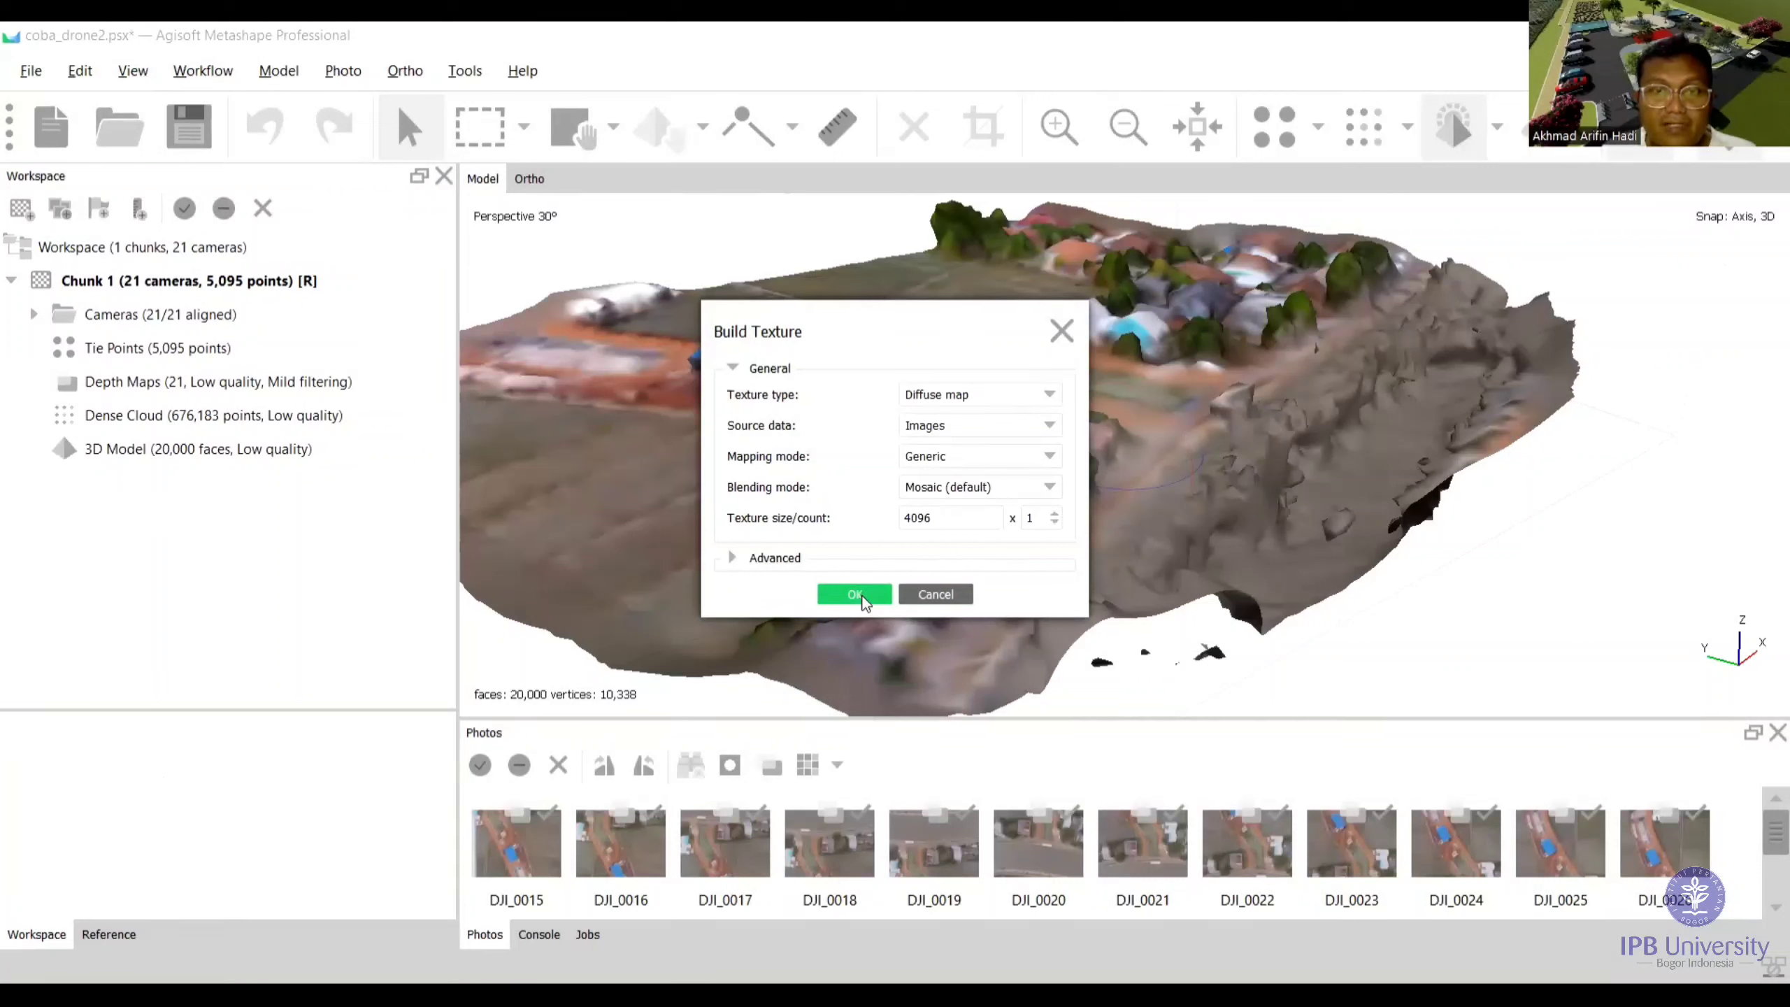
click(933, 596)
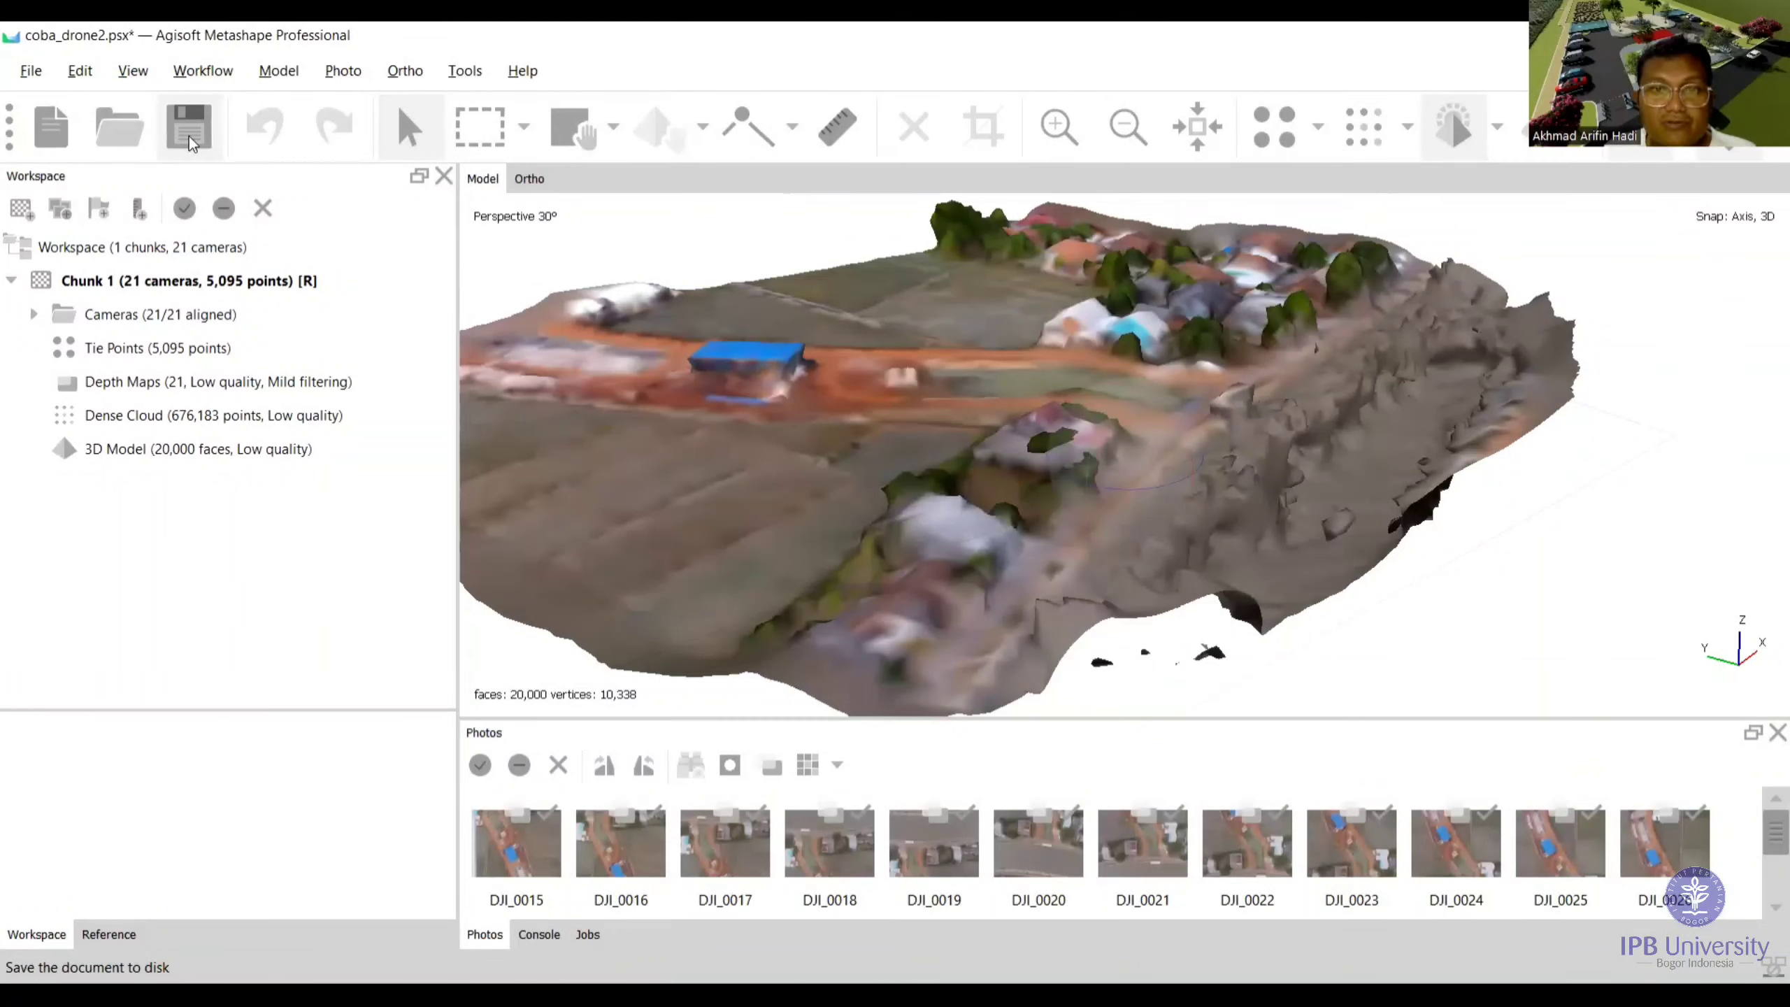
Save the project and build a Diffuse map texture from Images with Generic mapping, Mosaic blending and a 4096 x 1 texture size
click(189, 143)
click(222, 79)
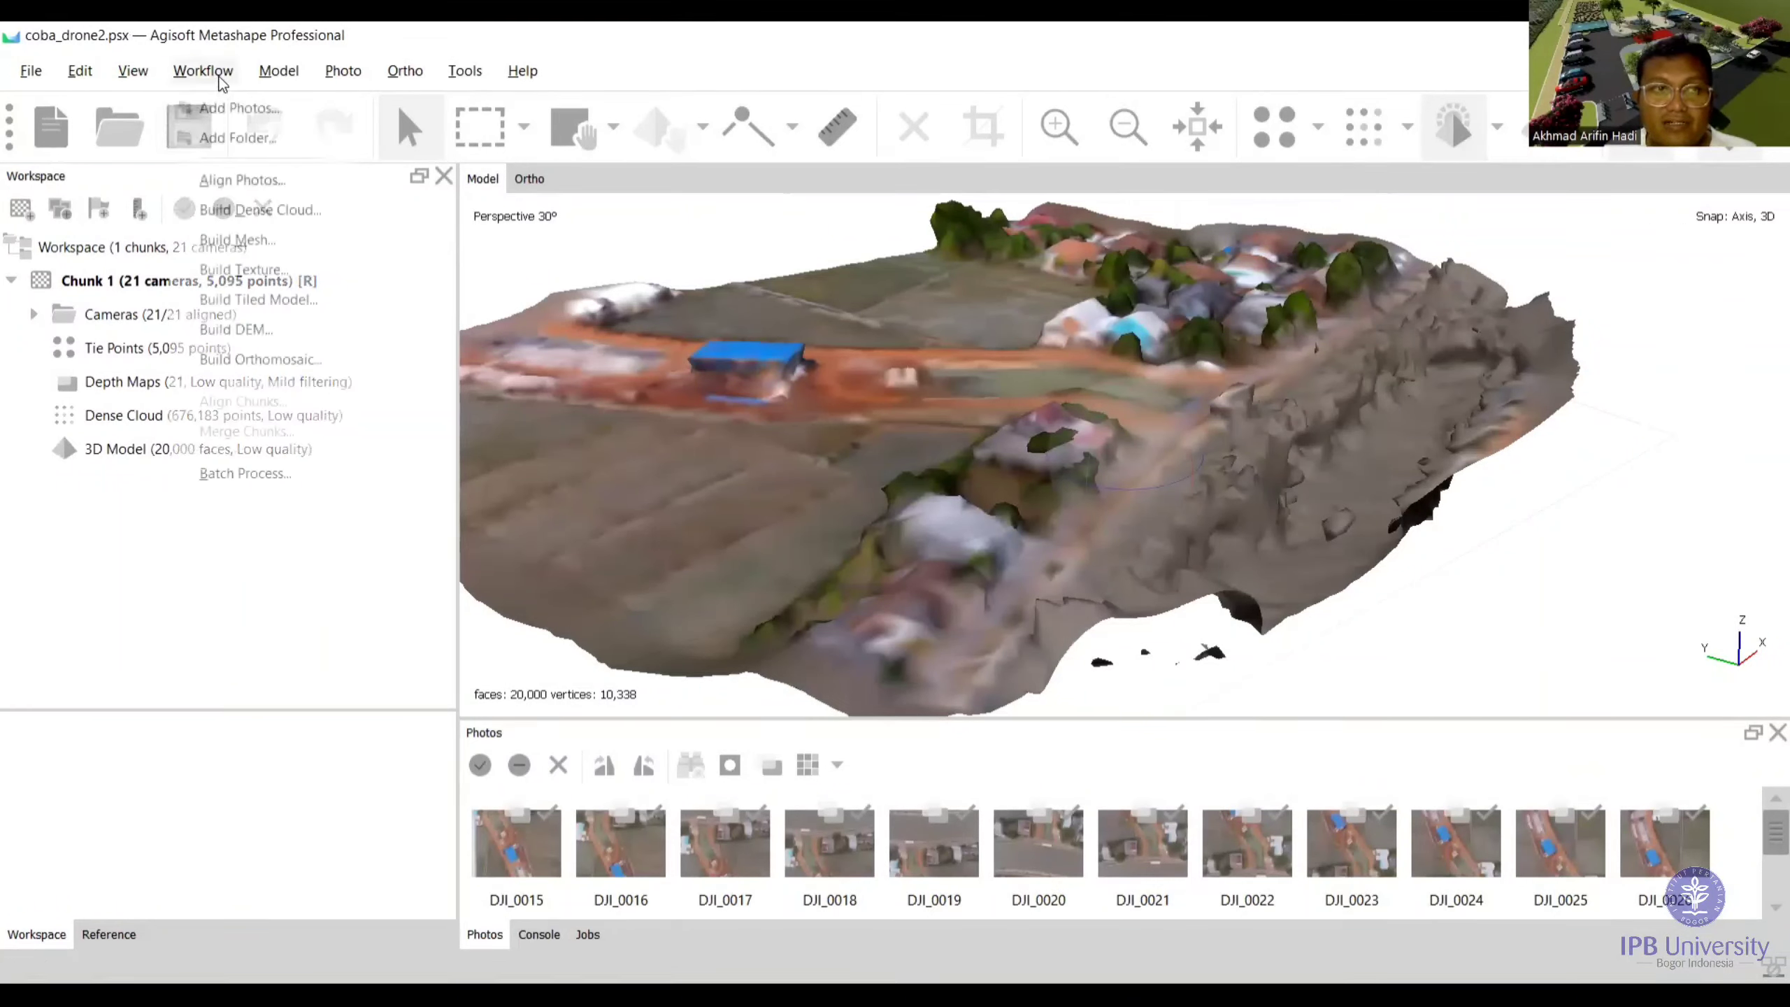
click(221, 79)
click(221, 75)
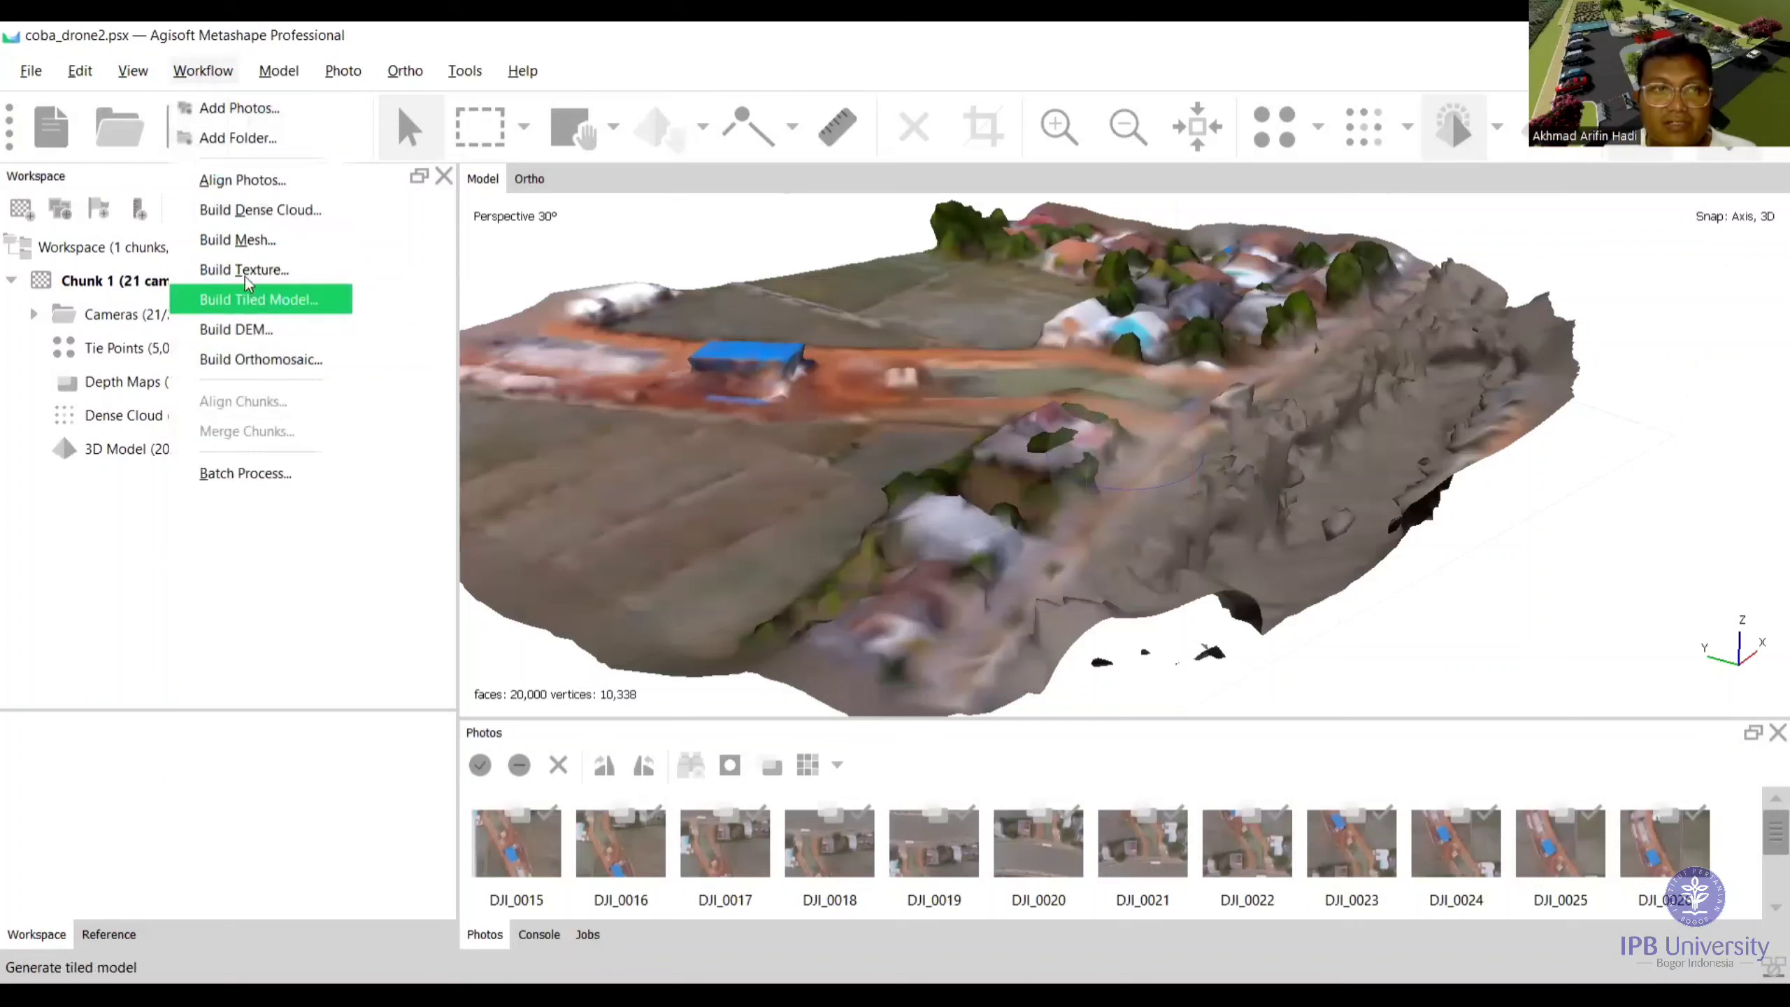
key(Return)
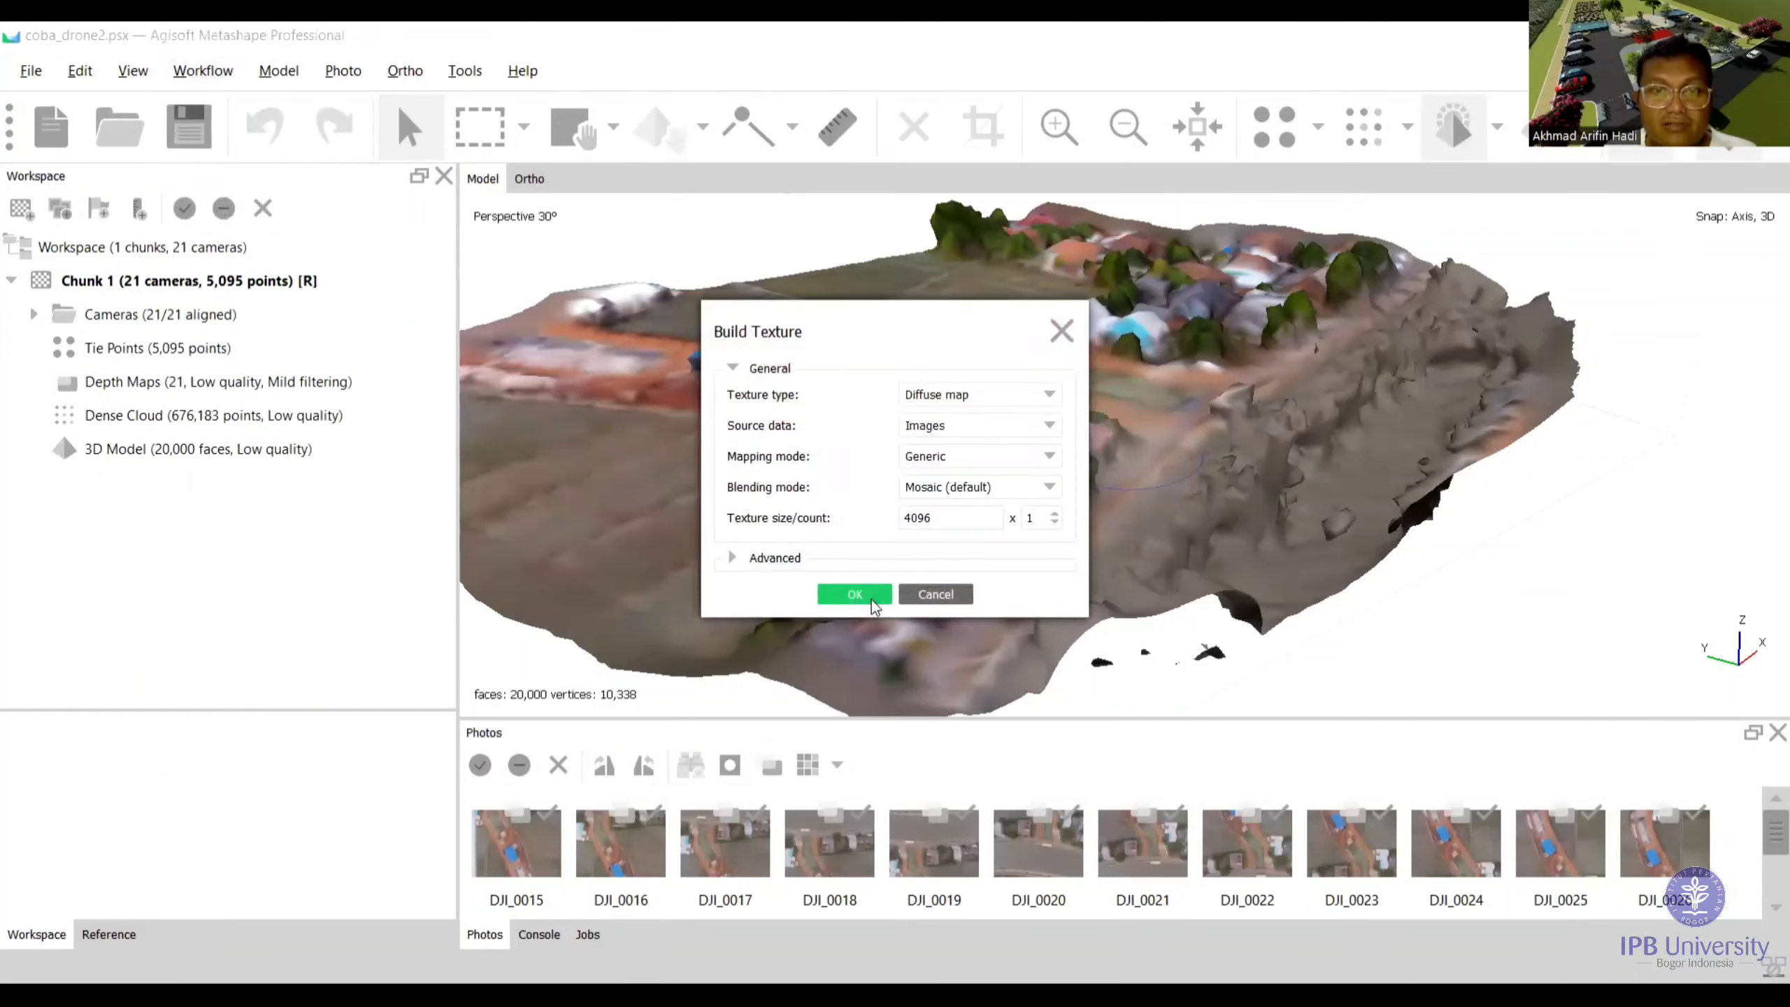
click(854, 594)
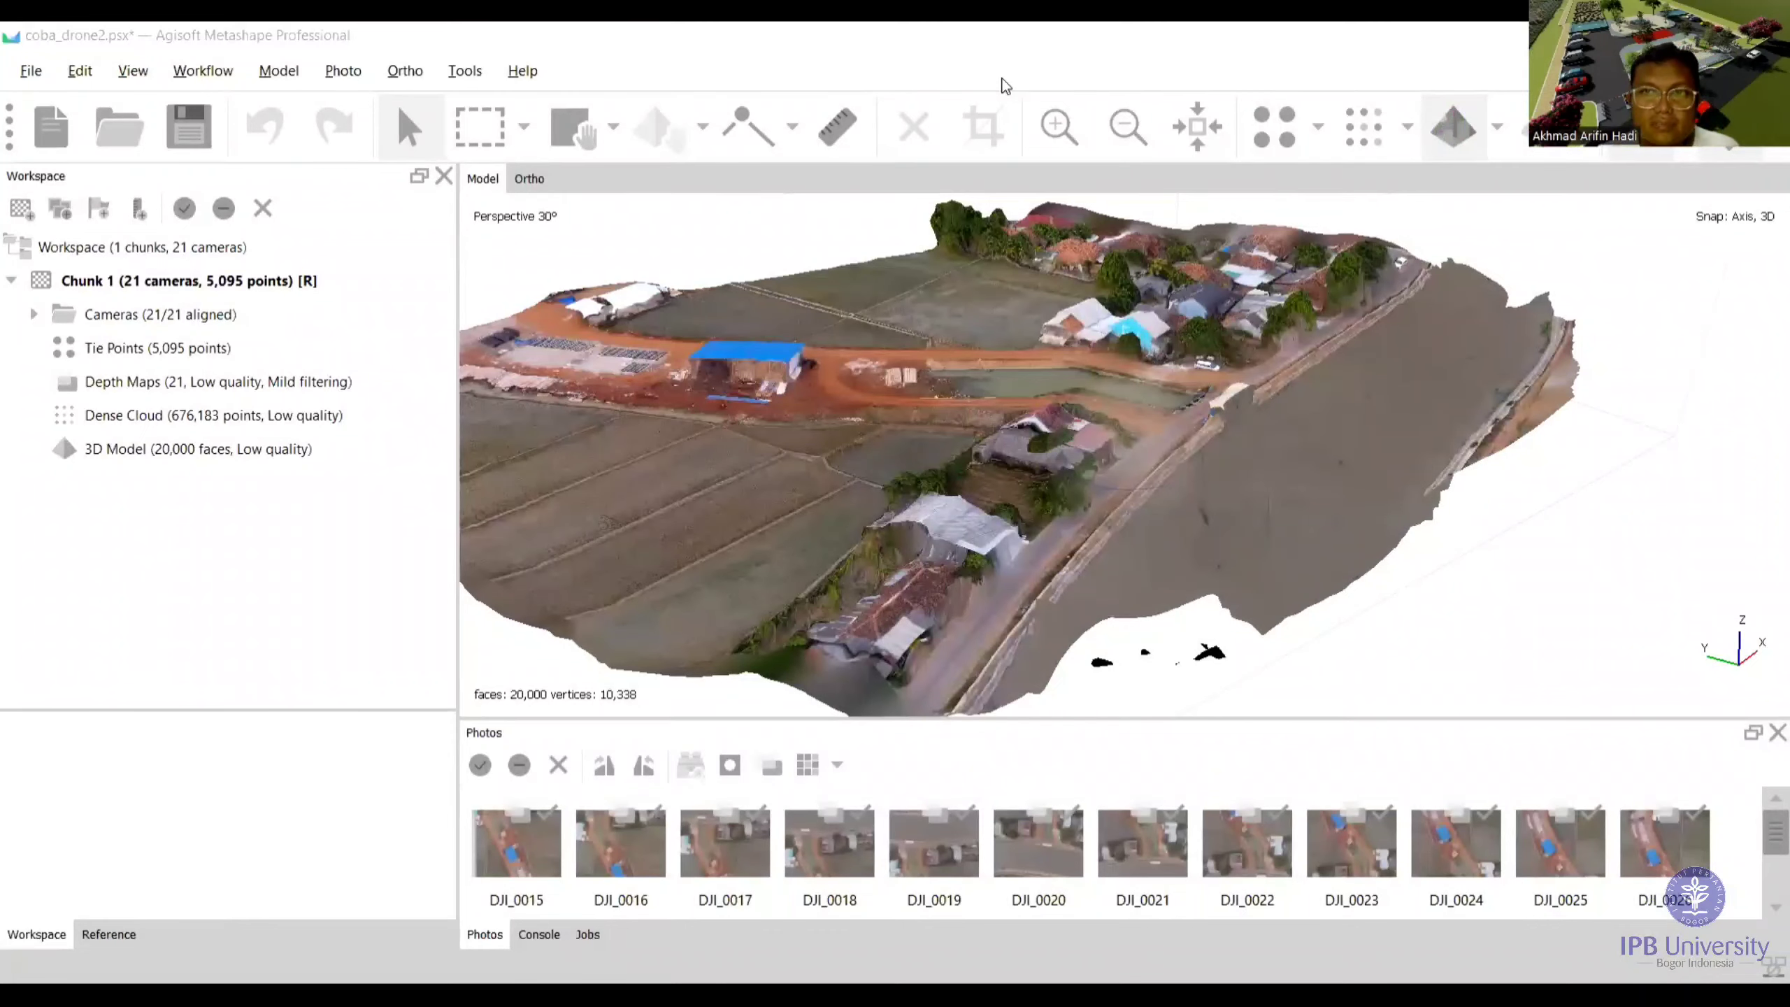
Examine the textured model up close around the blue-roofed building, and check the processing stages on the TAHAPAN slide
scroll(1018, 417, up, 1)
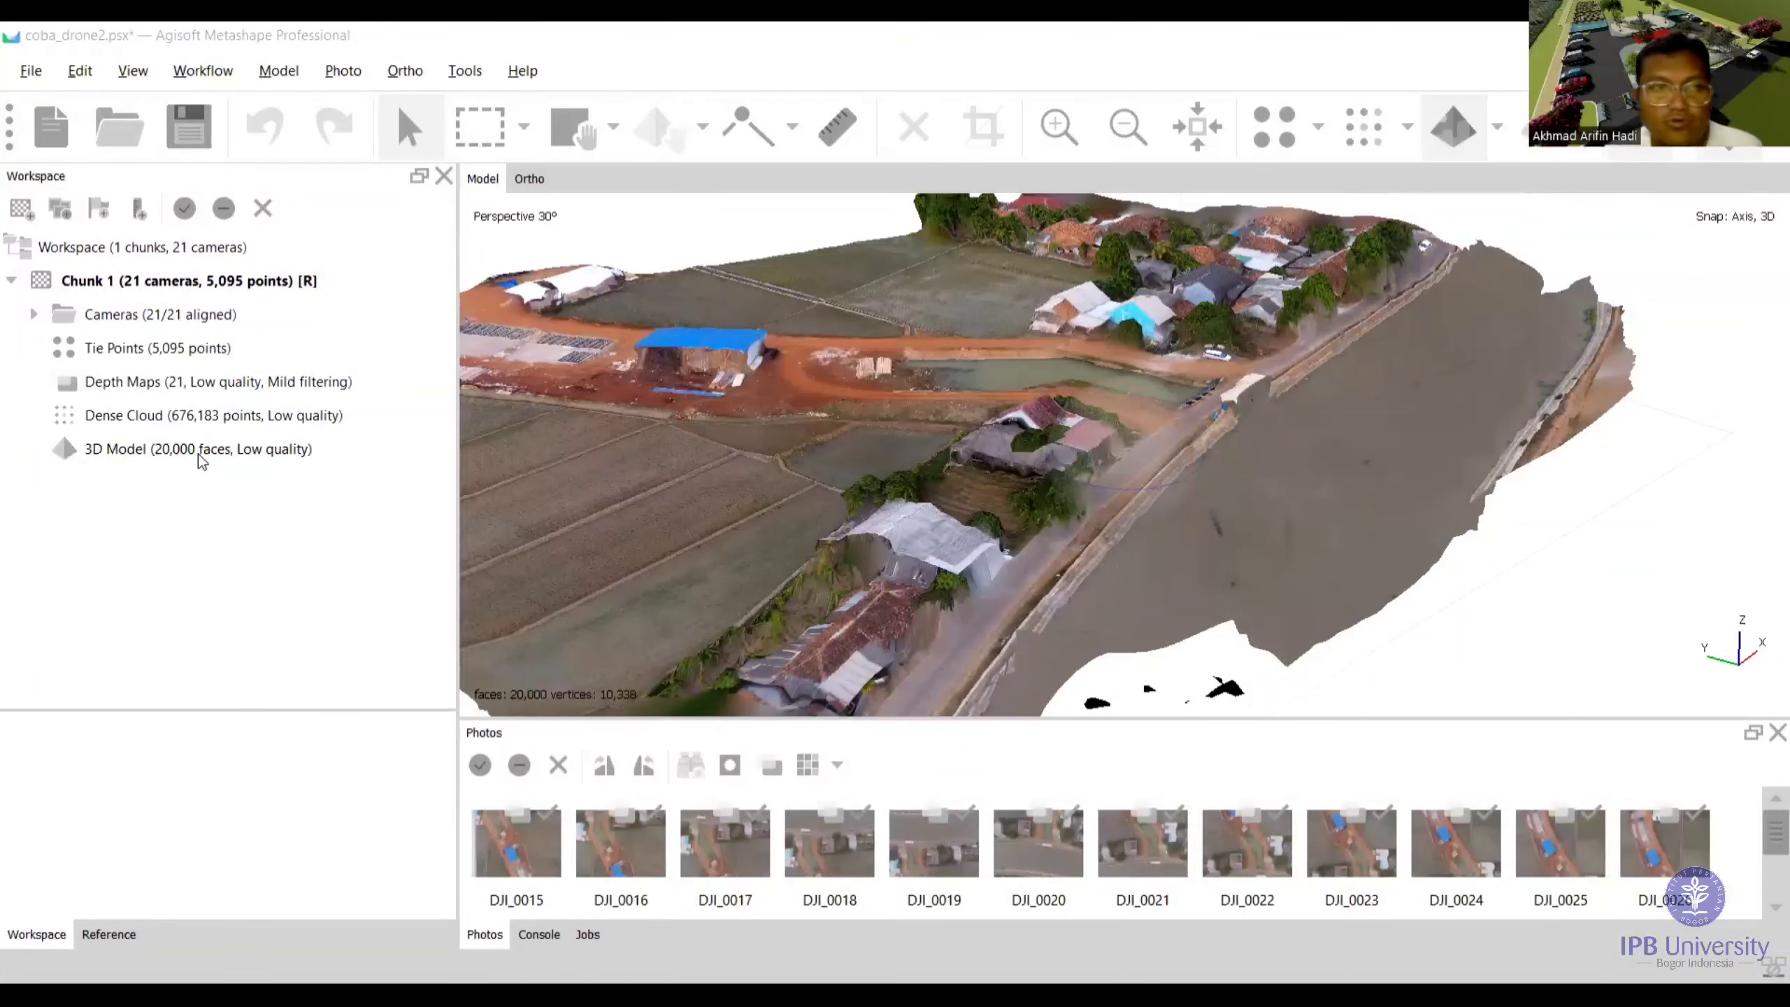
scroll(1183, 423, down, 3)
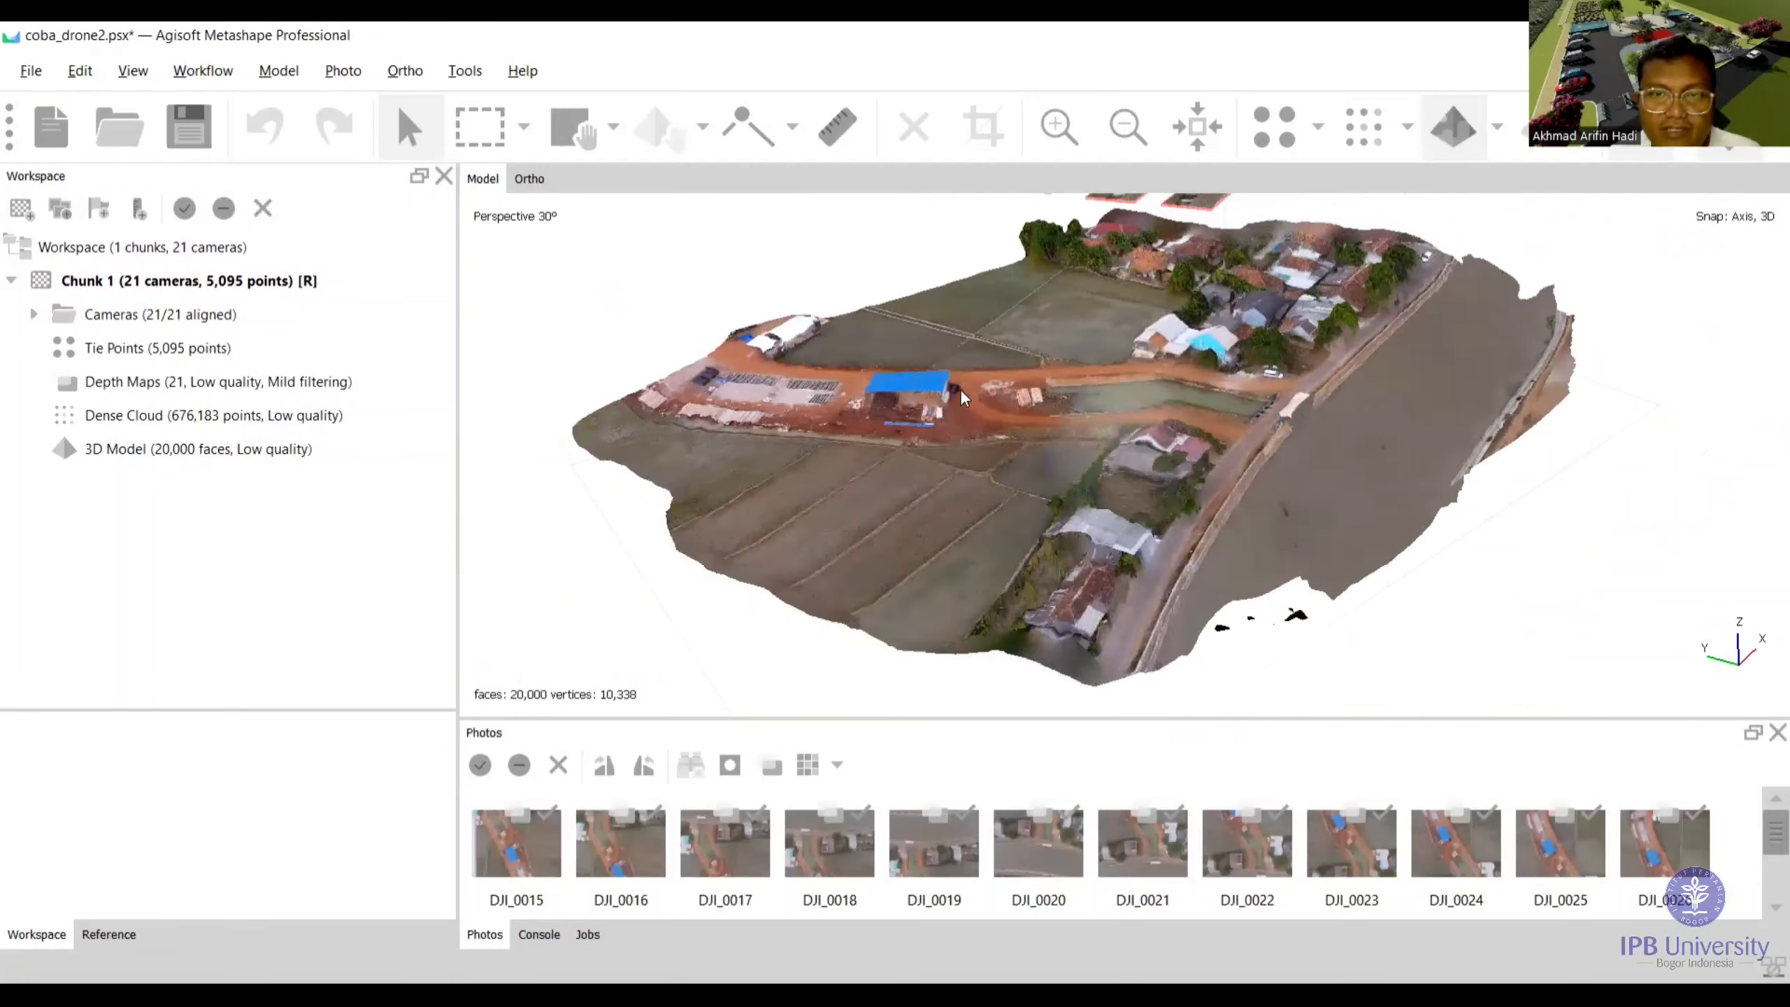
scroll(959, 390, up, 5)
middle_drag(1030, 465, 1144, 455)
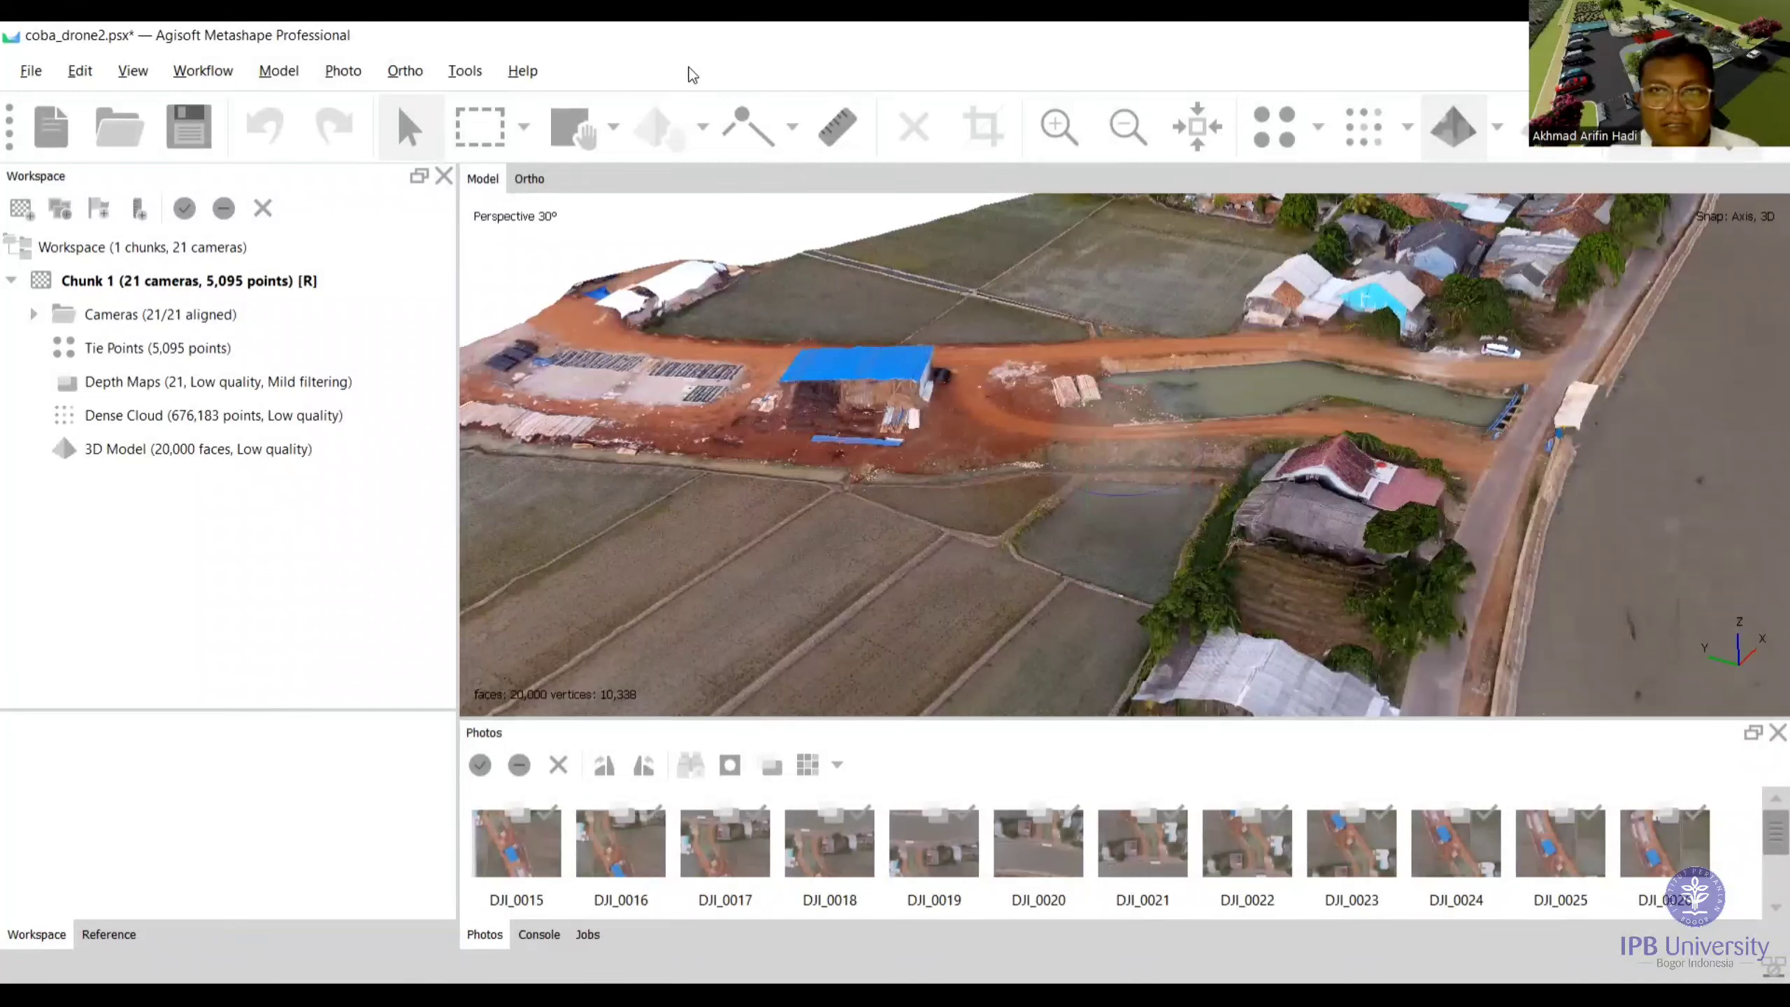
key(alt+Tab)
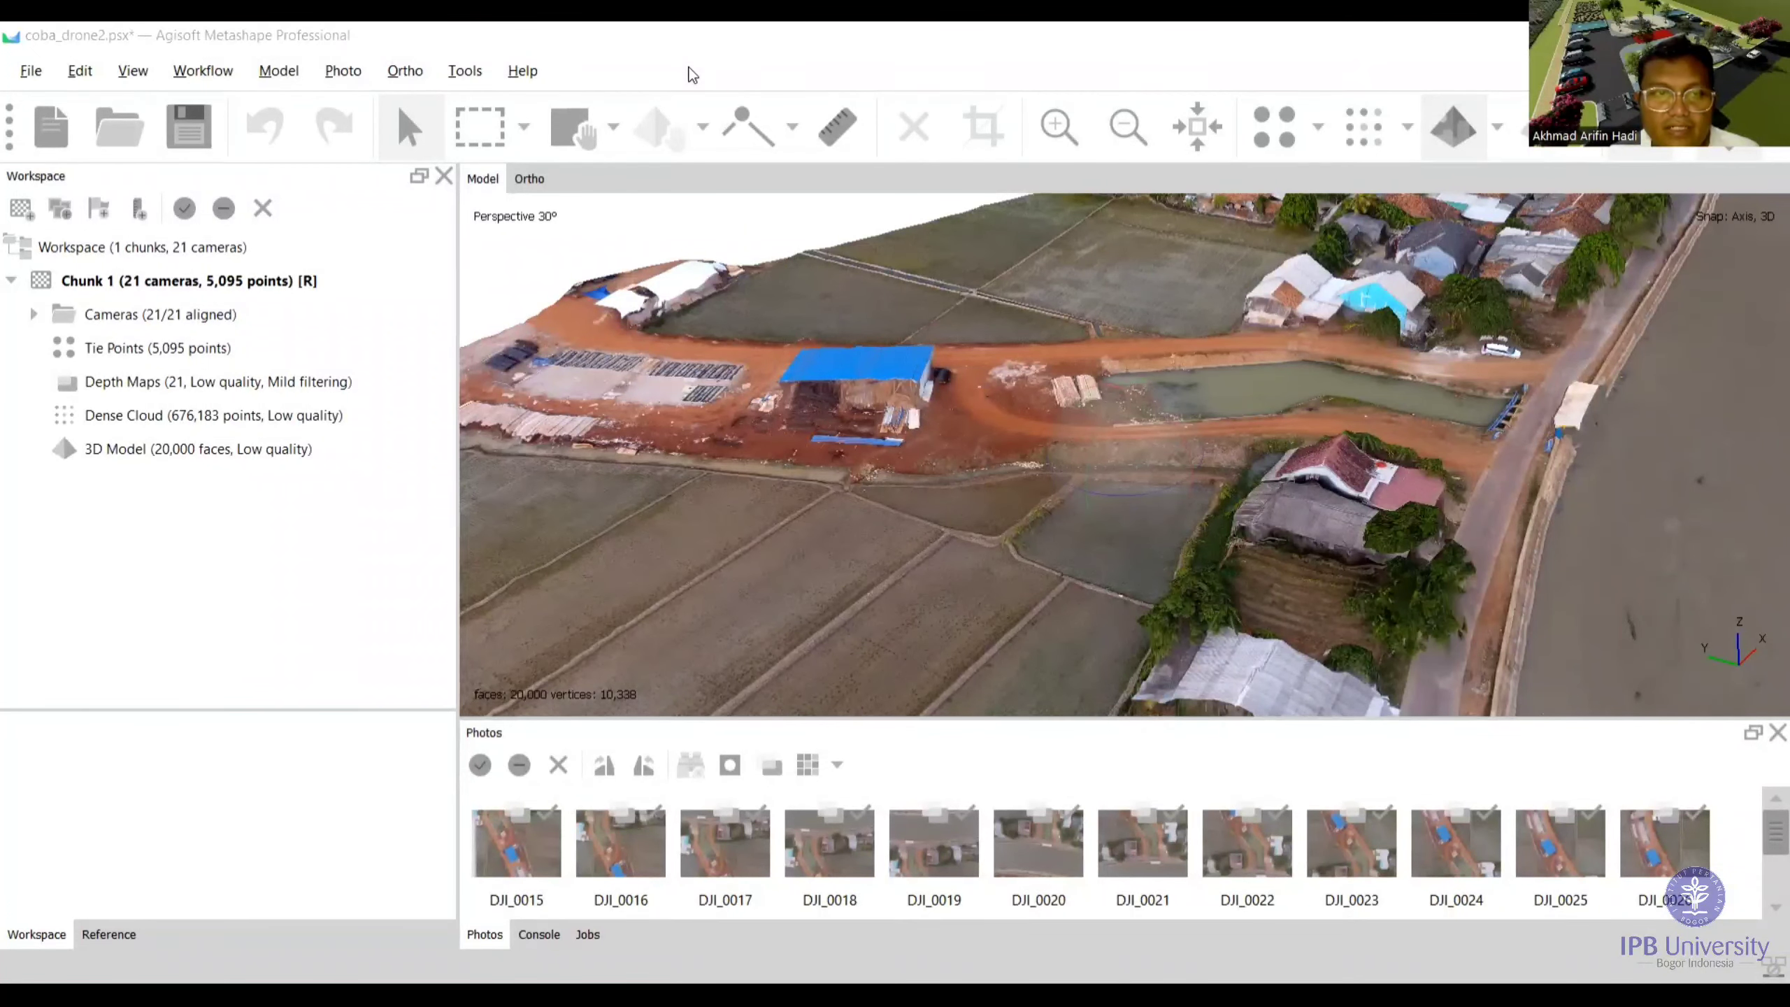
click(380, 679)
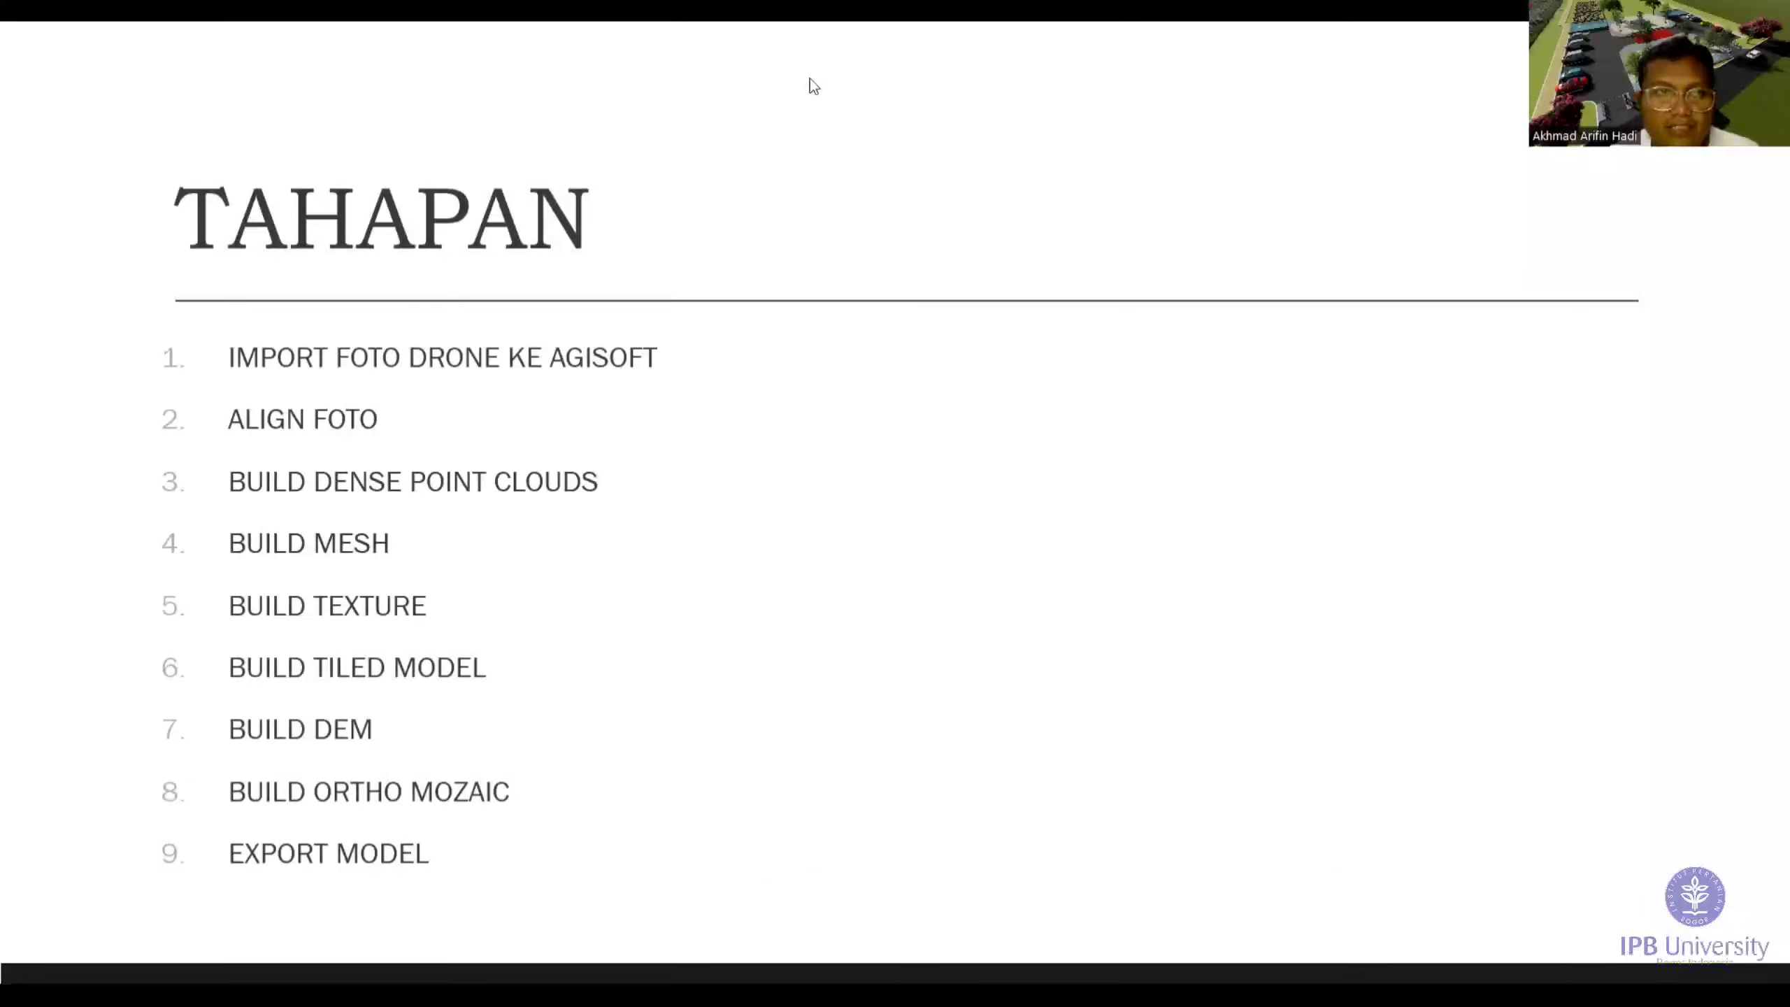
key(alt+Tab)
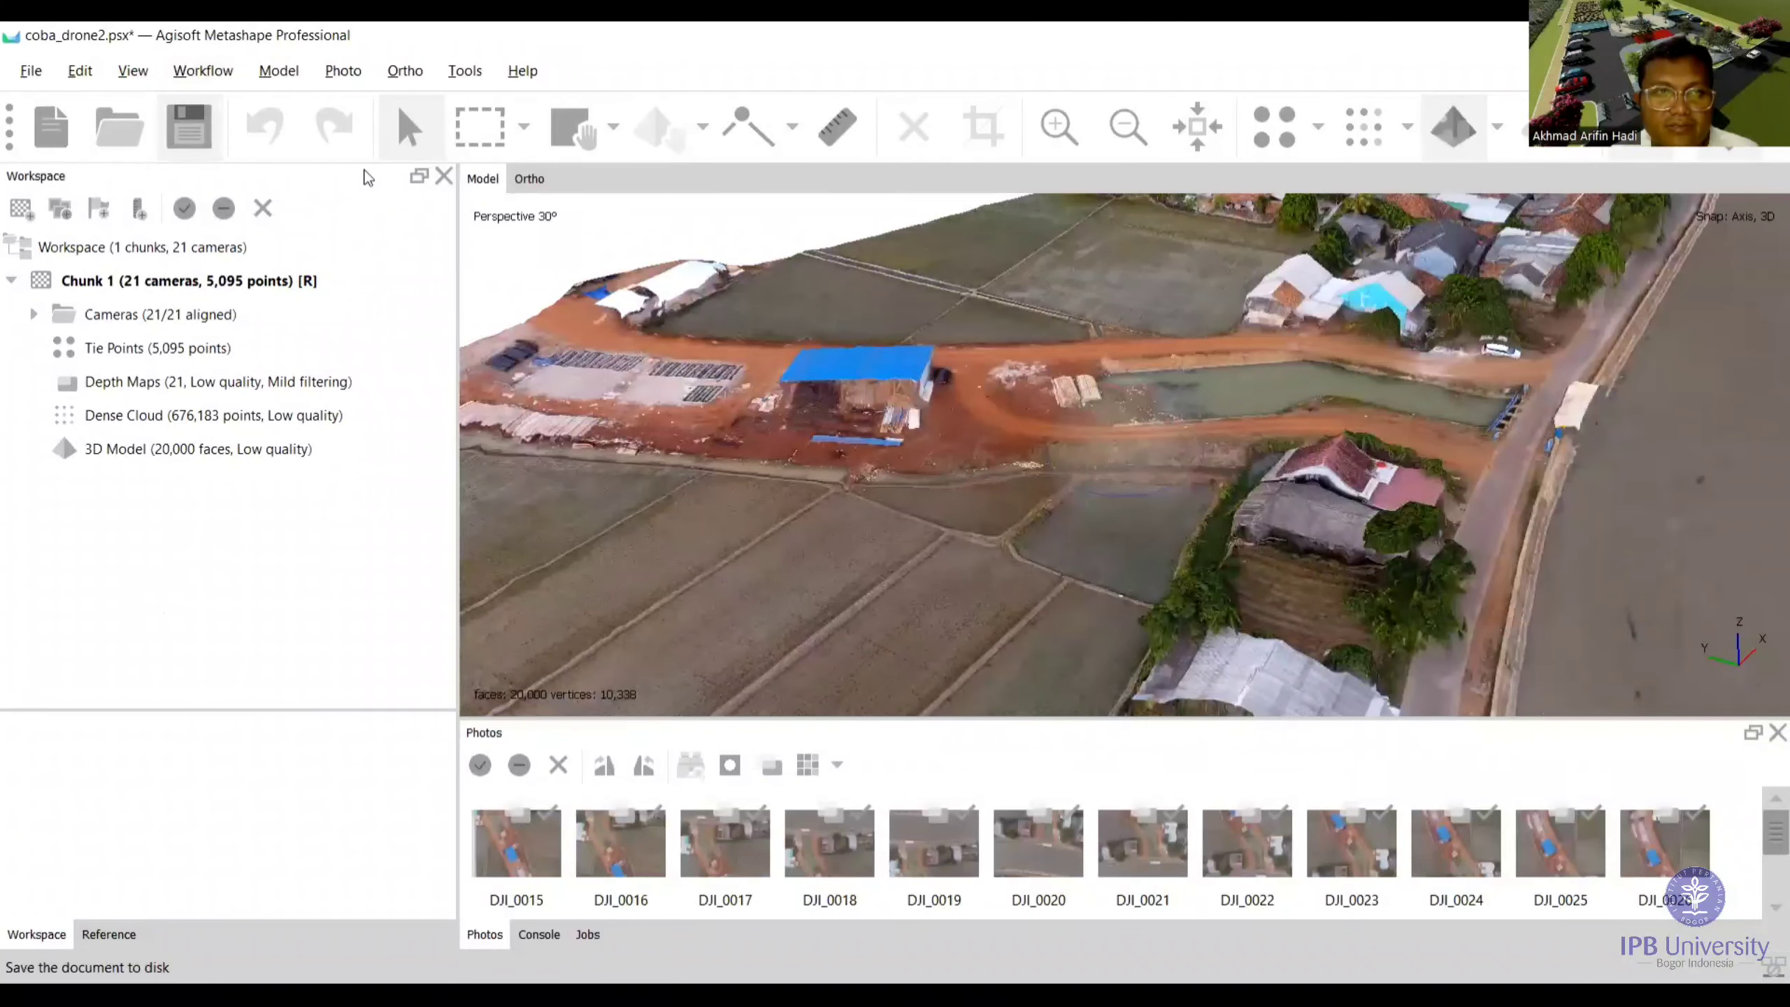
Save the project and build a tiled model from the Dense cloud with 0.0254763 m pixel size, tile size 256 and Low face count
key(ctrl+s)
click(204, 72)
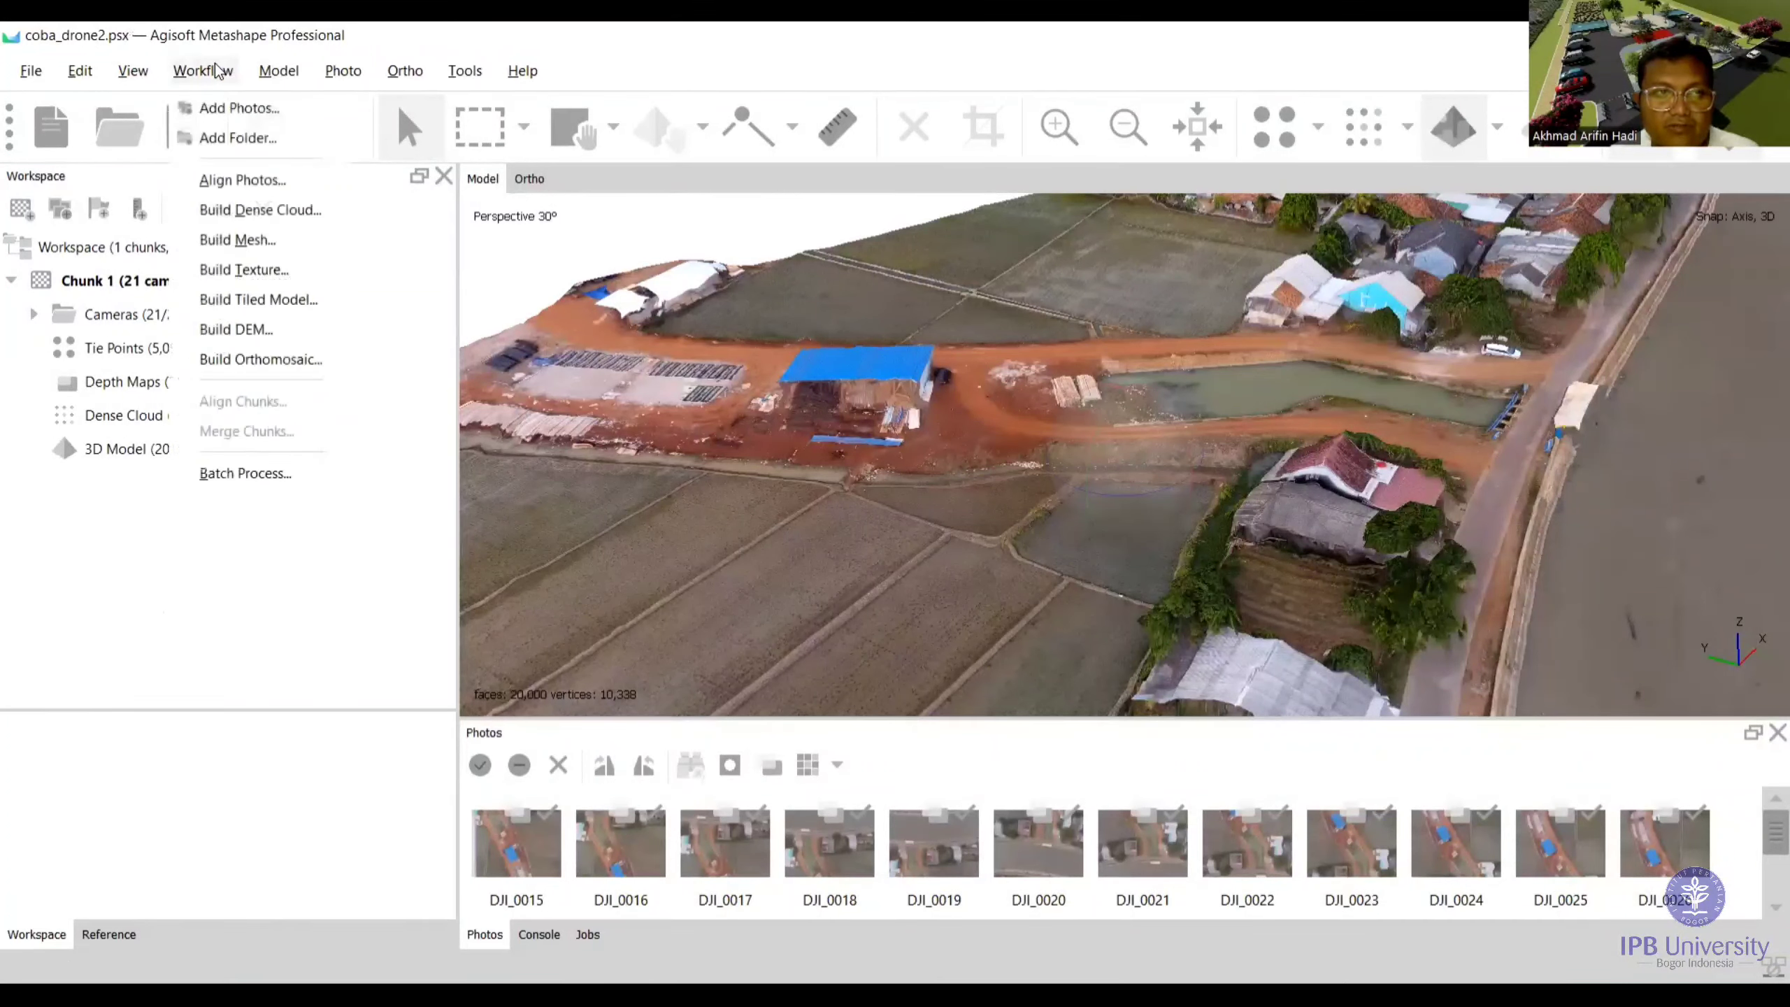
click(256, 299)
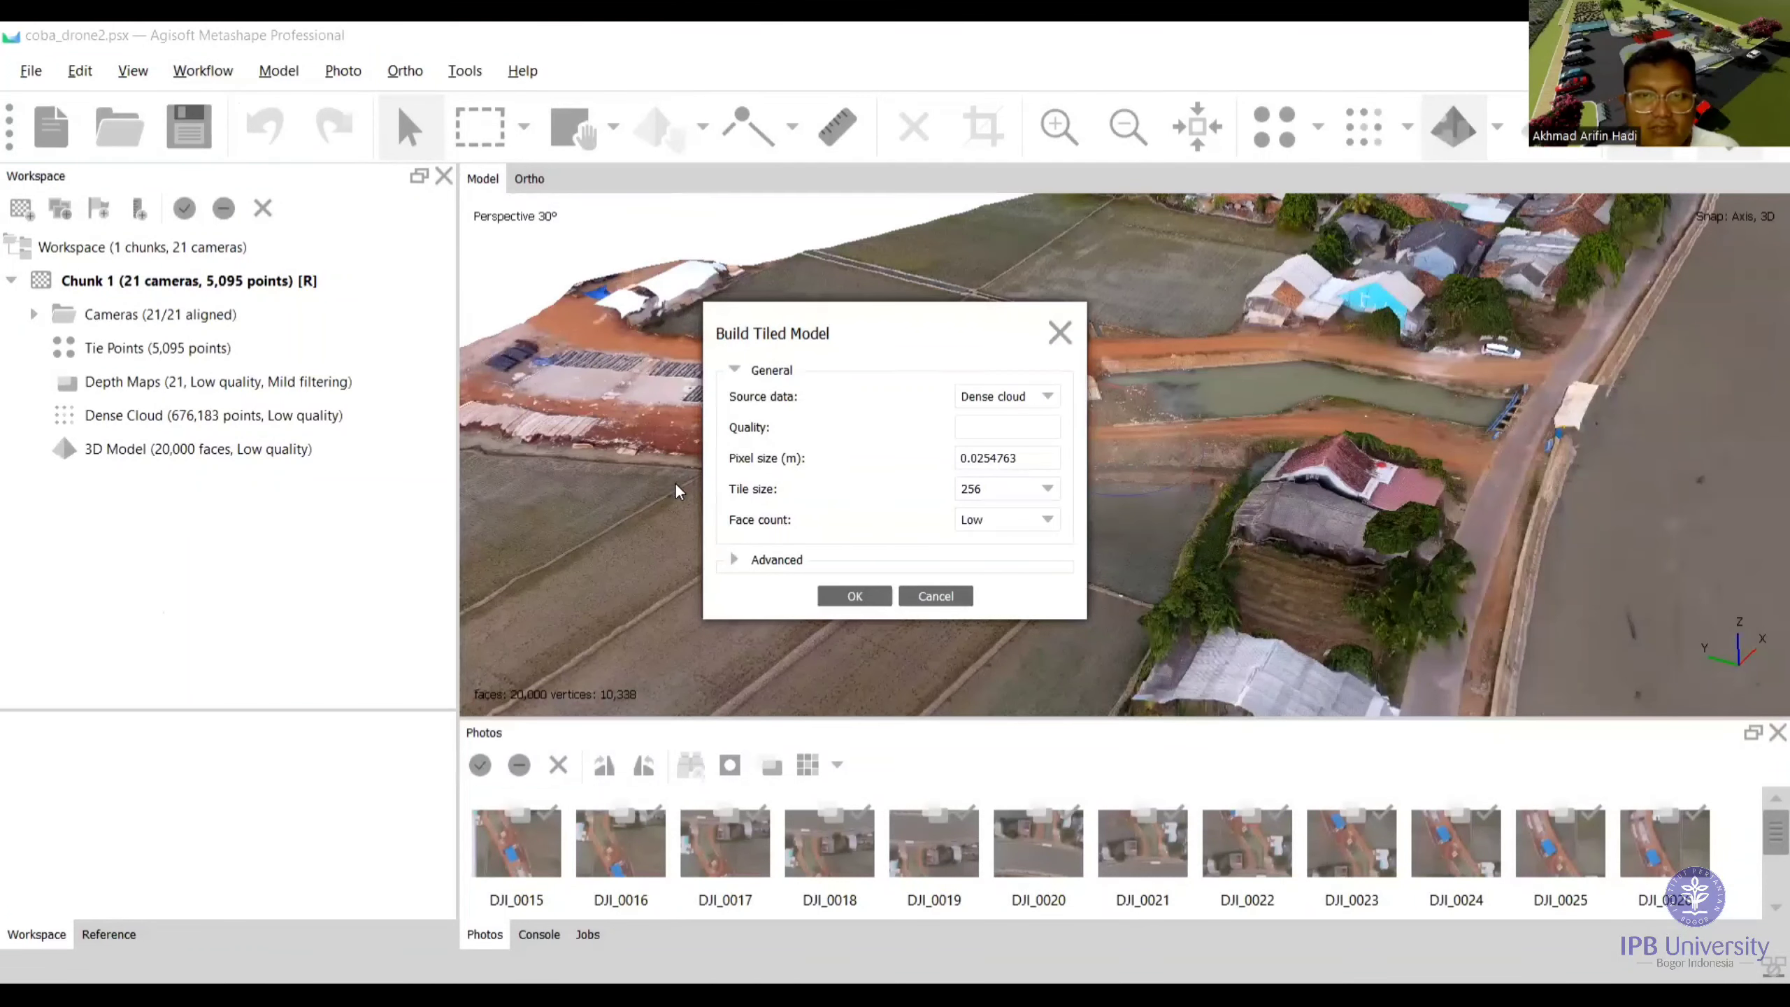
click(841, 597)
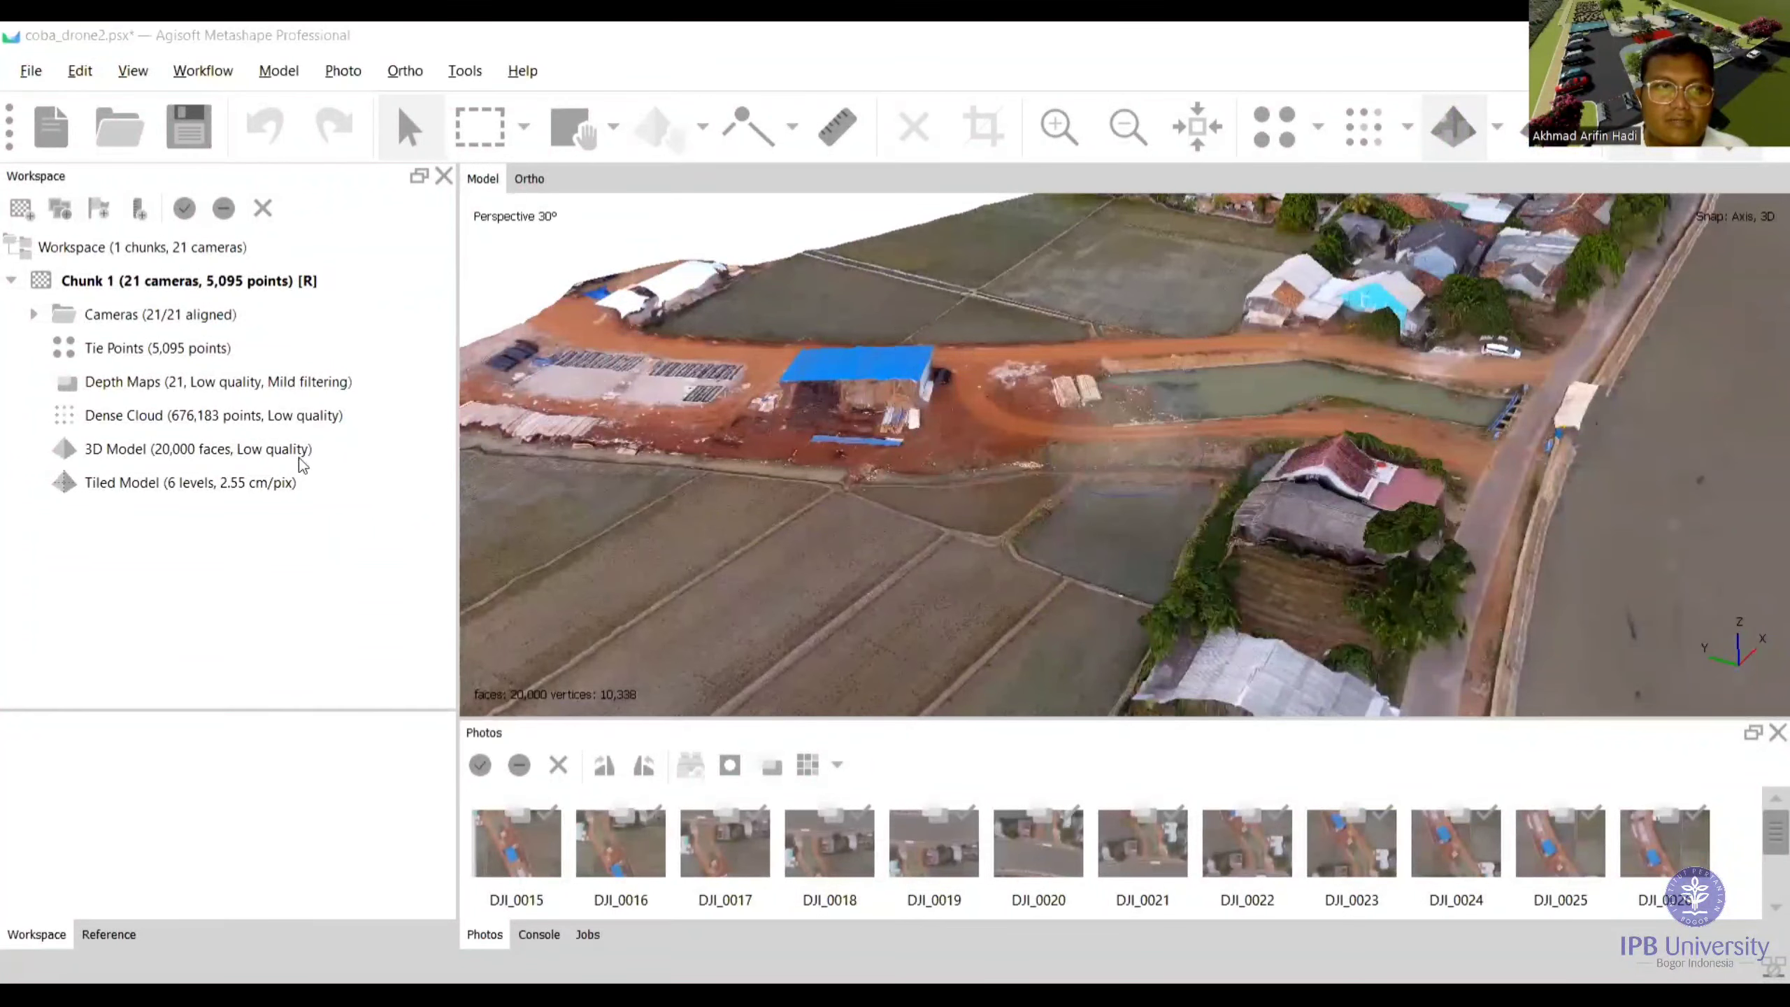
Open the tiled model in the model view and inspect the properties of the tiled model and the tie points
double_click(216, 487)
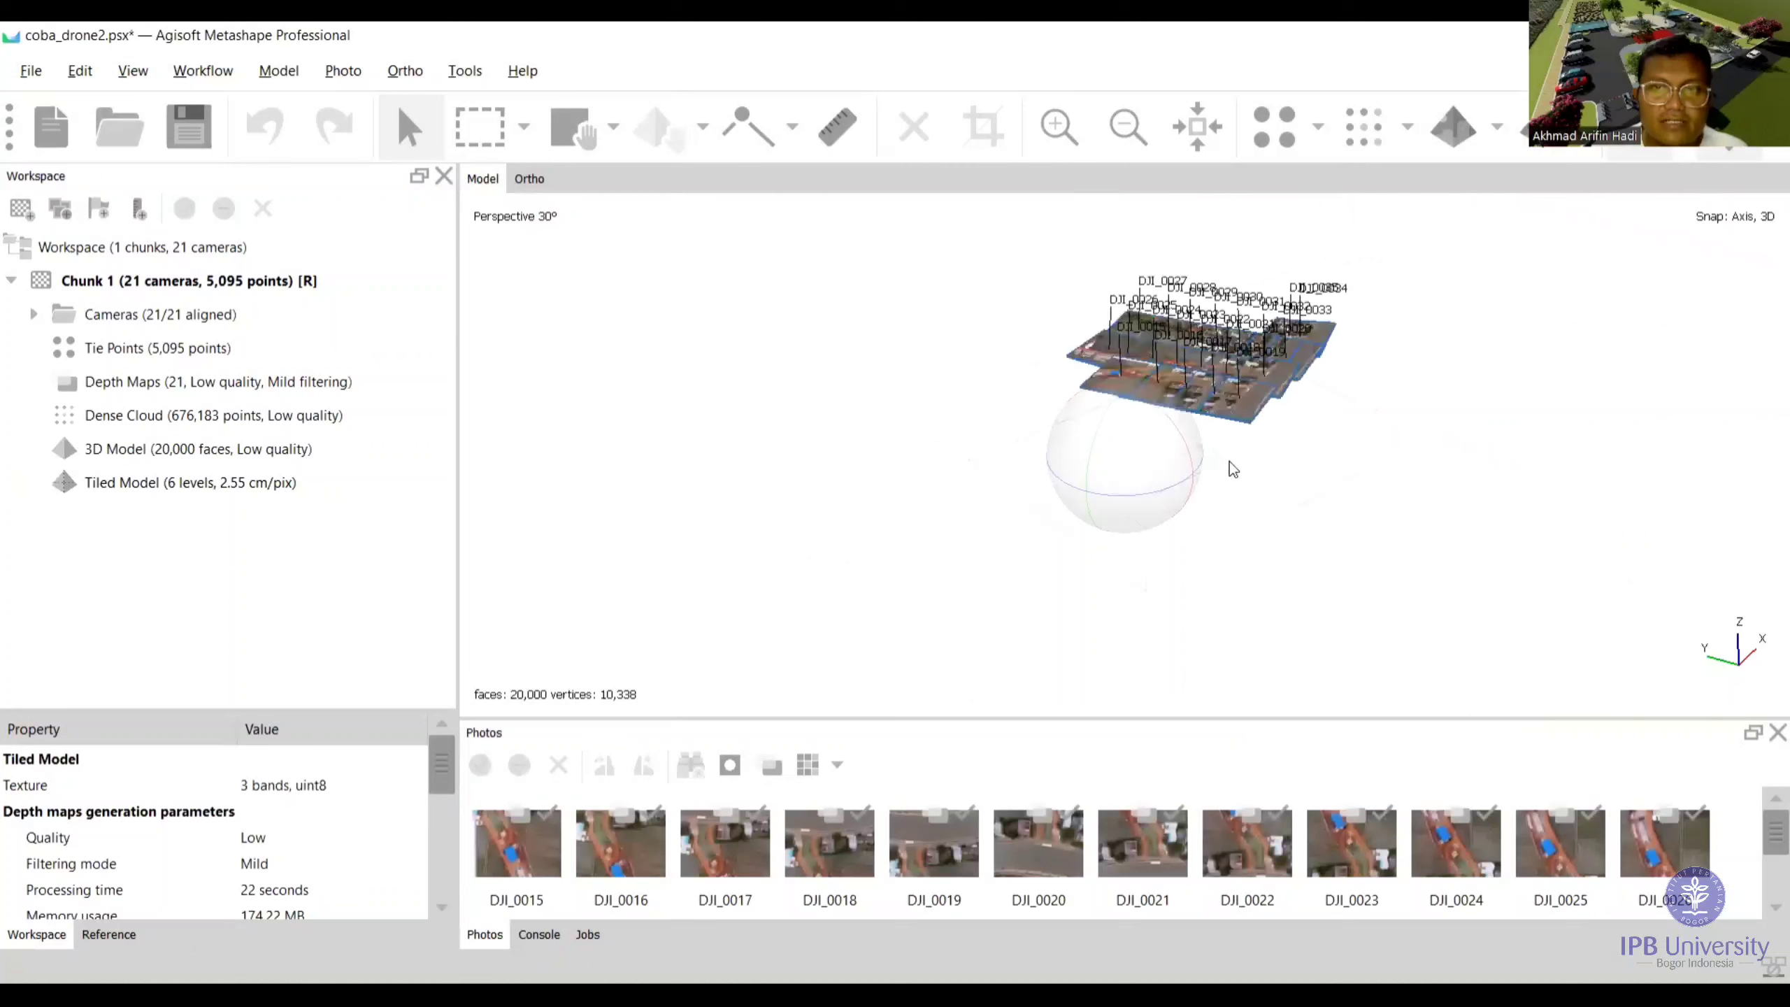
click(239, 459)
click(245, 485)
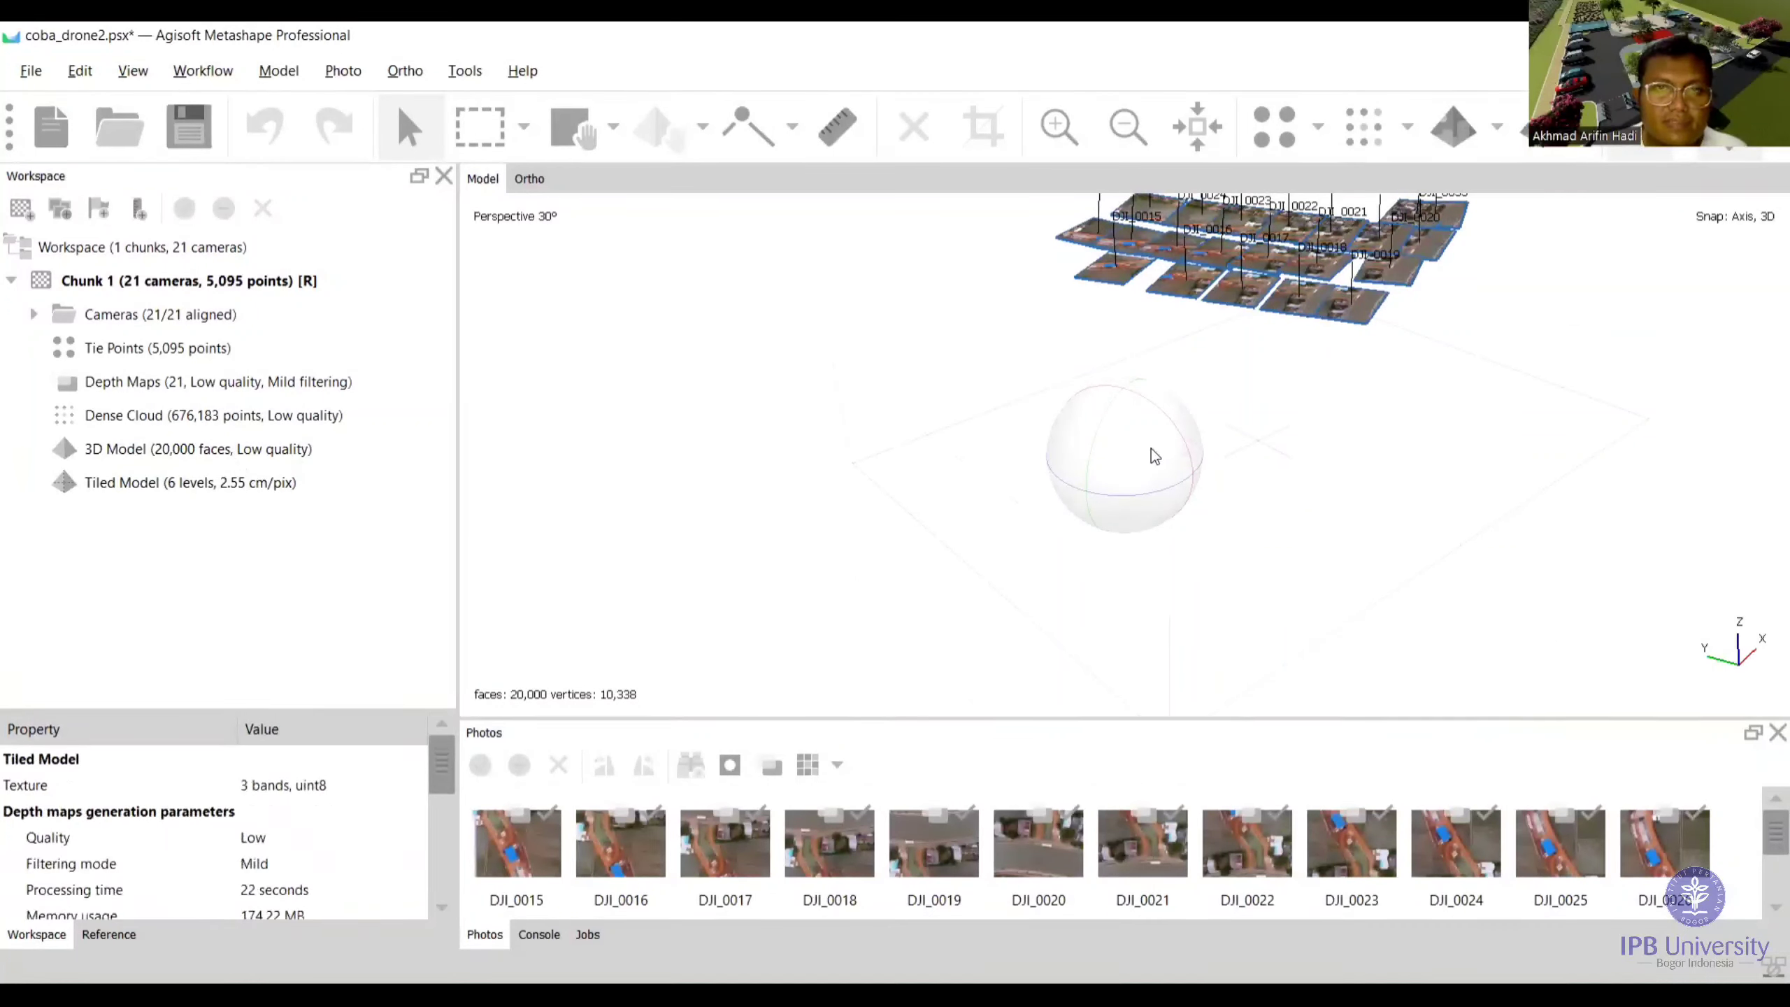
scroll(1244, 490, up, 2)
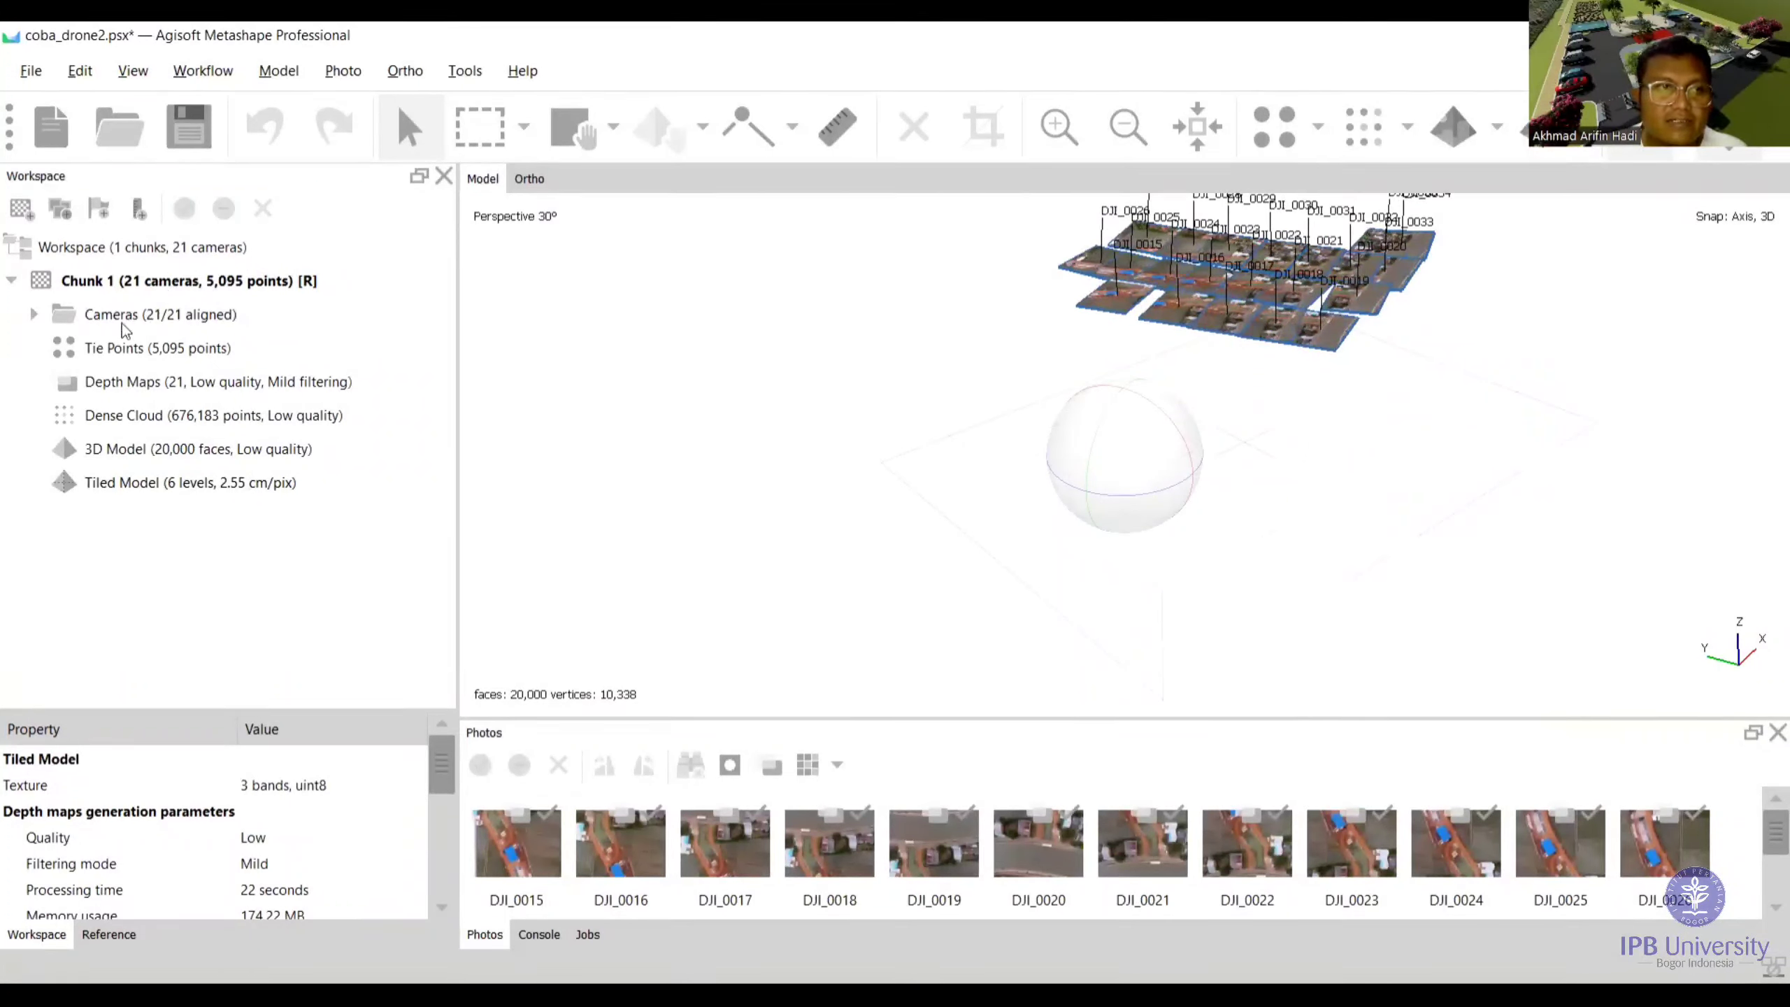
click(122, 351)
scroll(1487, 409, down, 2)
scroll(1547, 378, up, 1)
scroll(1196, 445, up, 1)
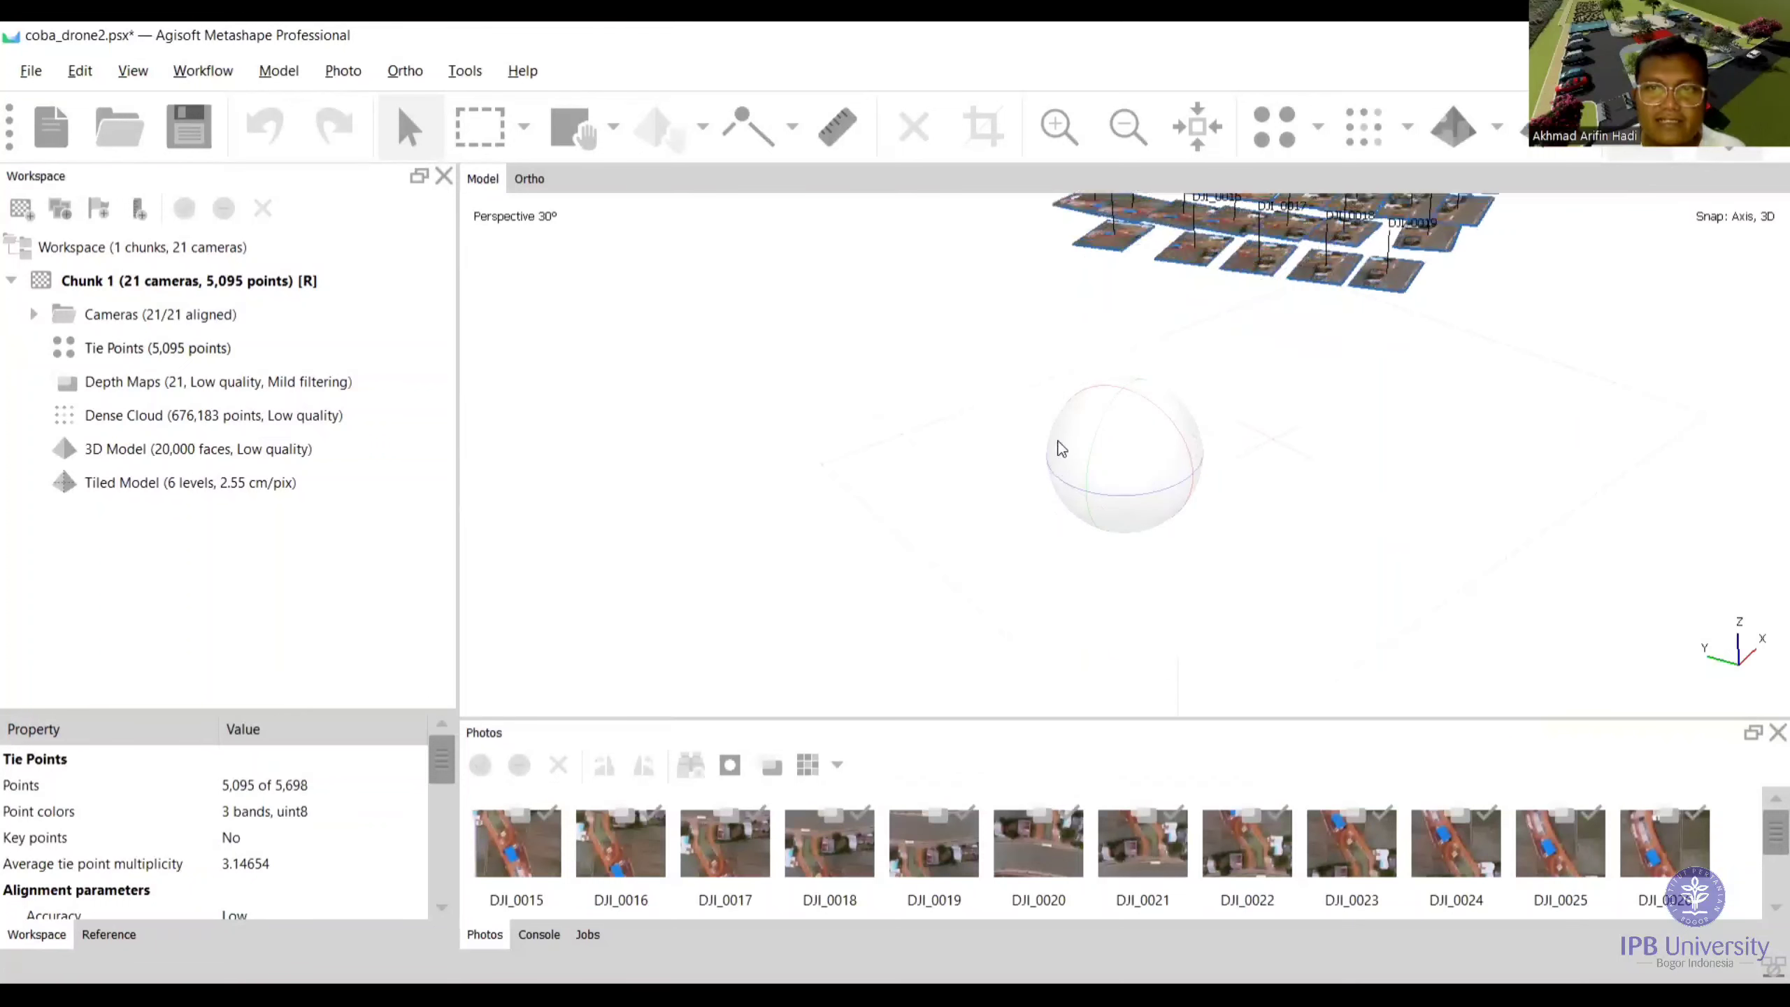